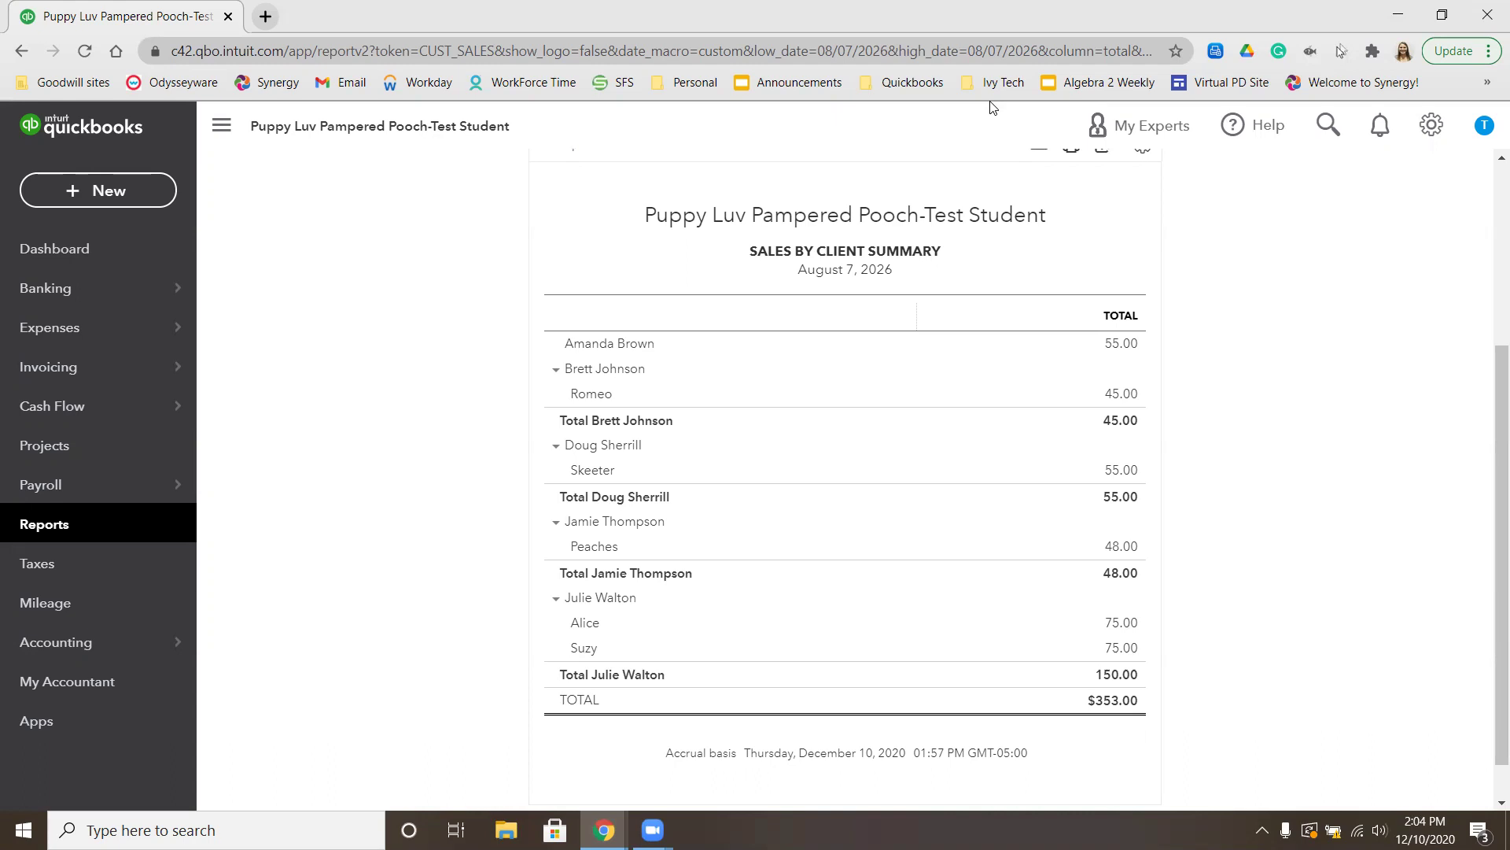
- Switch on 'Turn on price rules' under Sales > Products and services and save
{"action": "left_click", "coordinate": [1411, 128]}
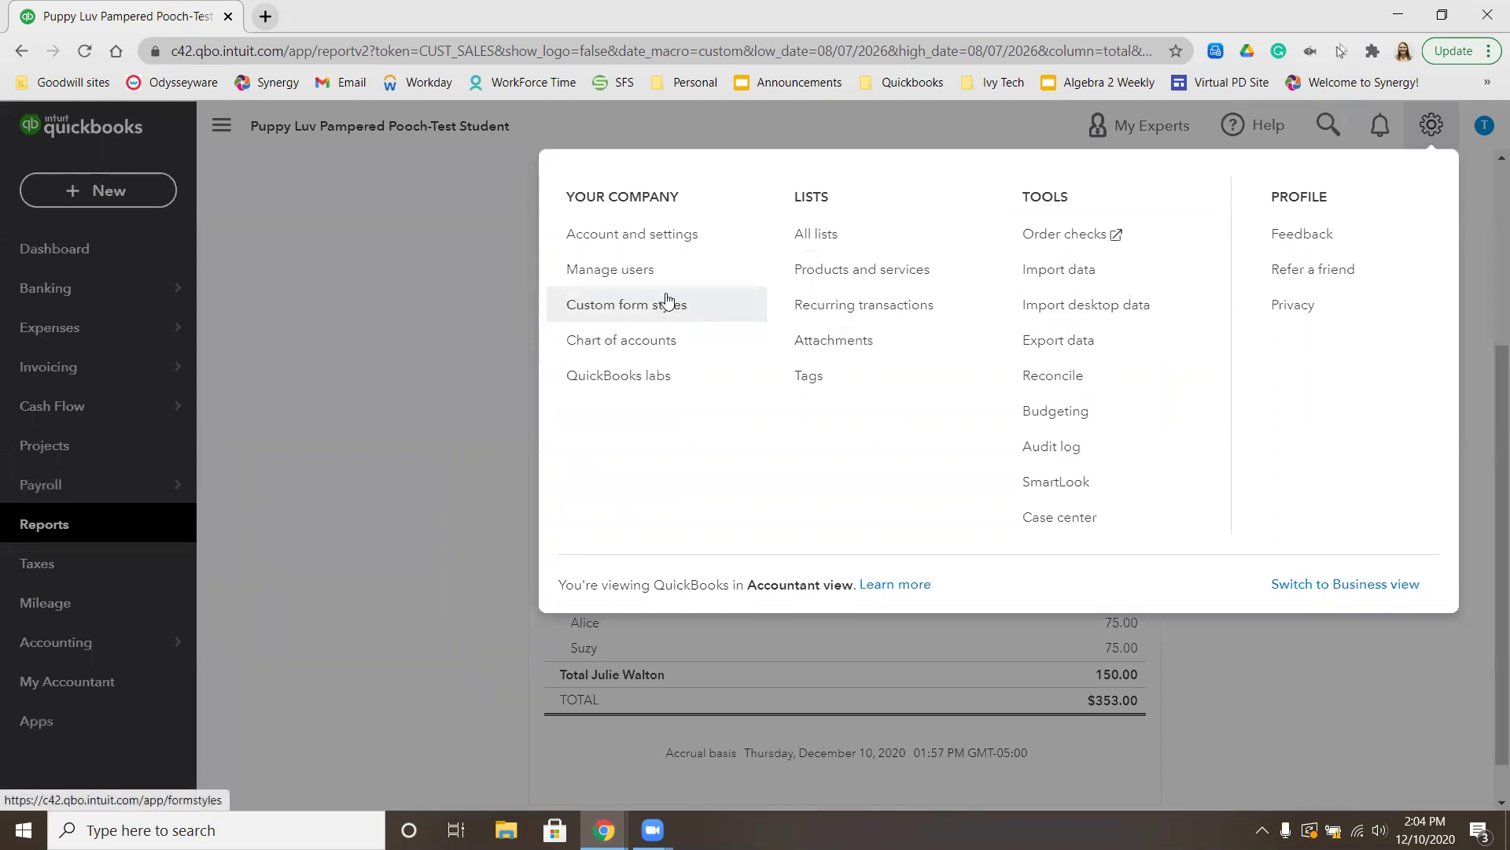
{"action": "left_click", "coordinate": [629, 246]}
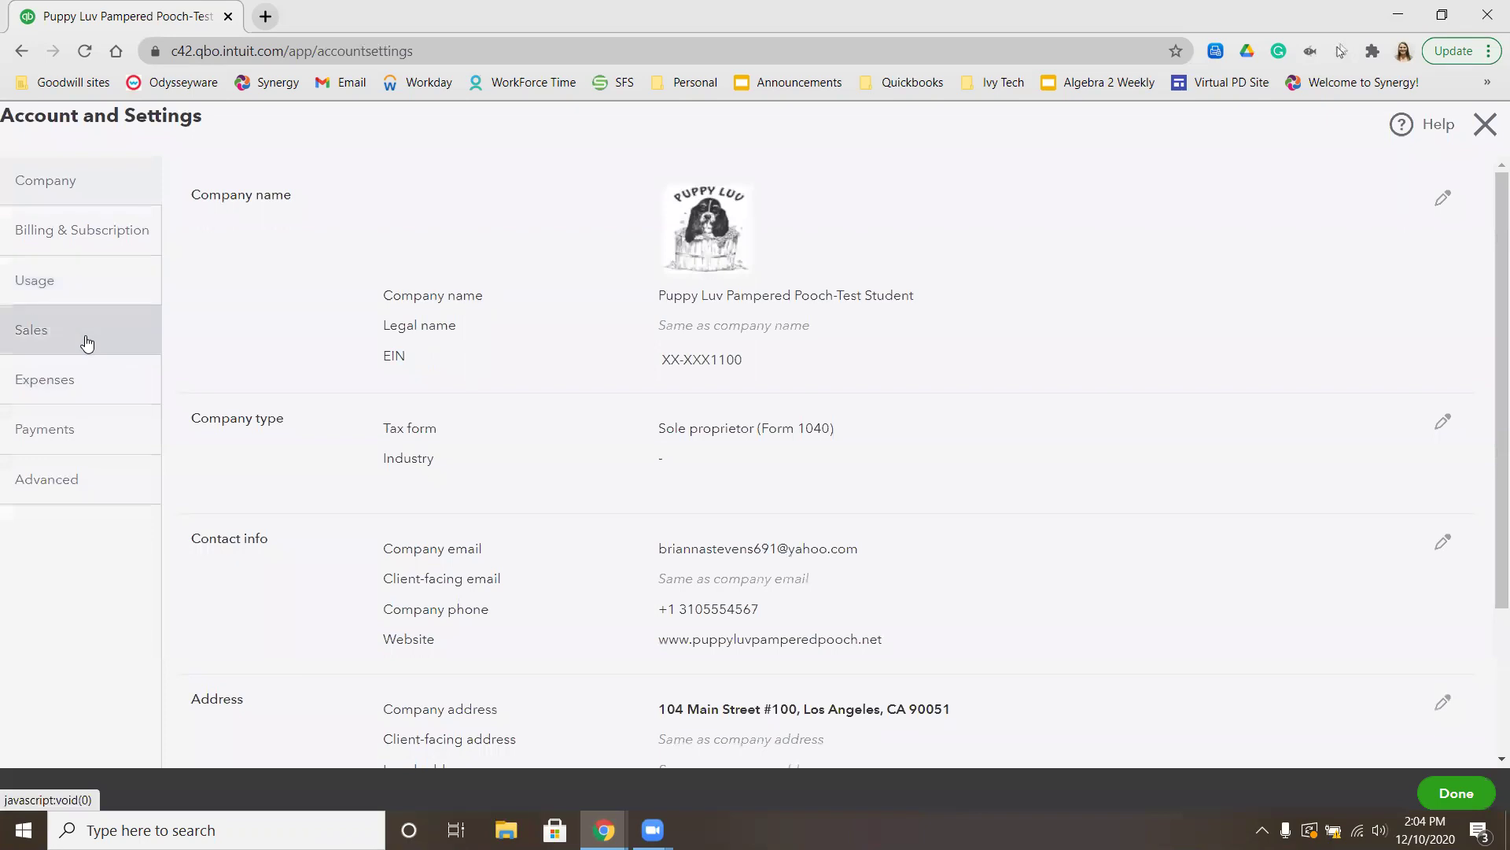
{"action": "left_click", "coordinate": [87, 341]}
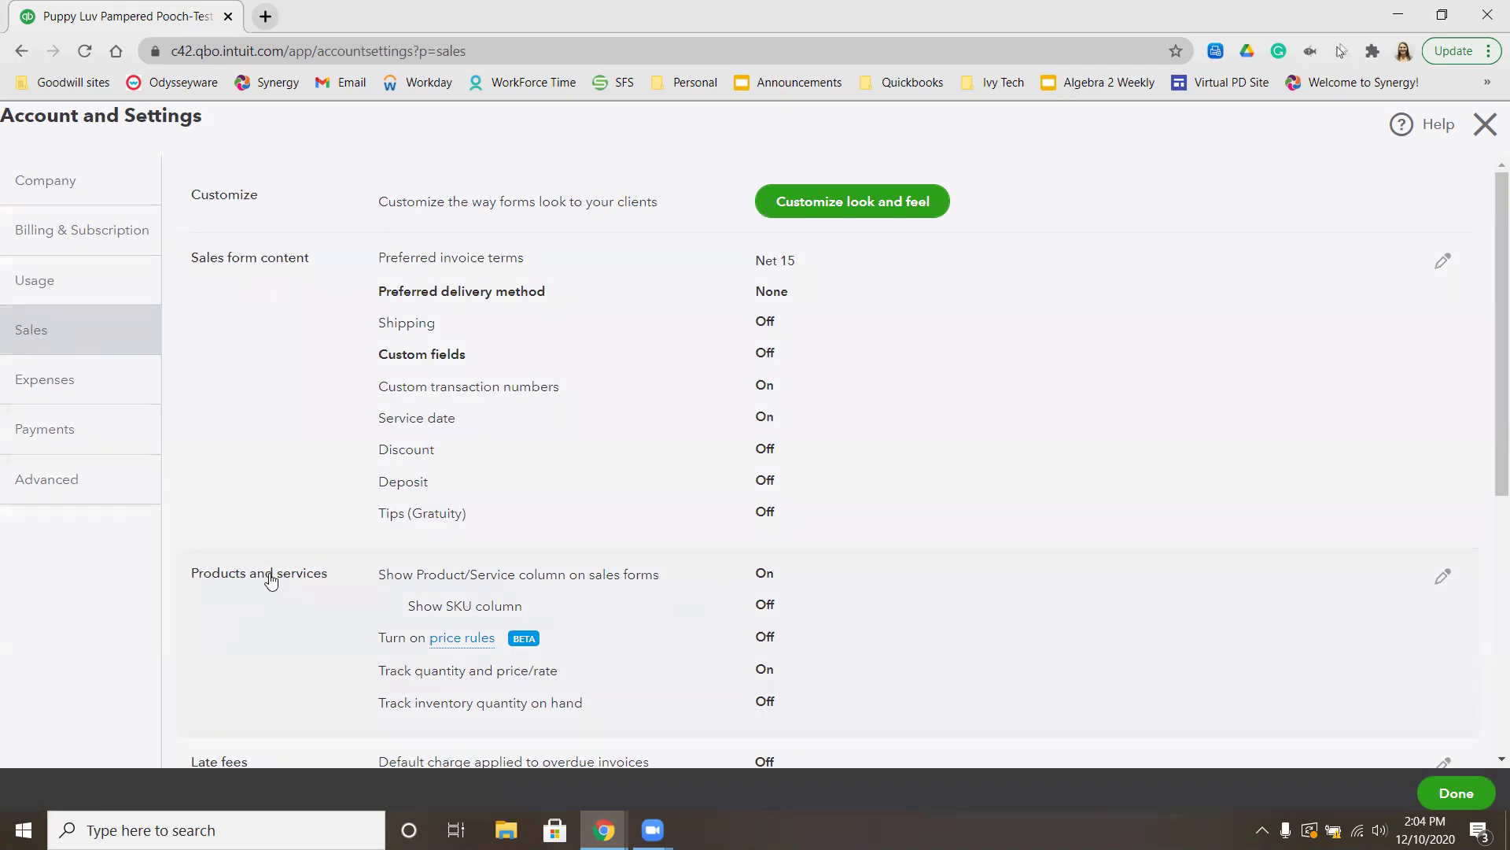
{"action": "left_click", "coordinate": [1028, 633]}
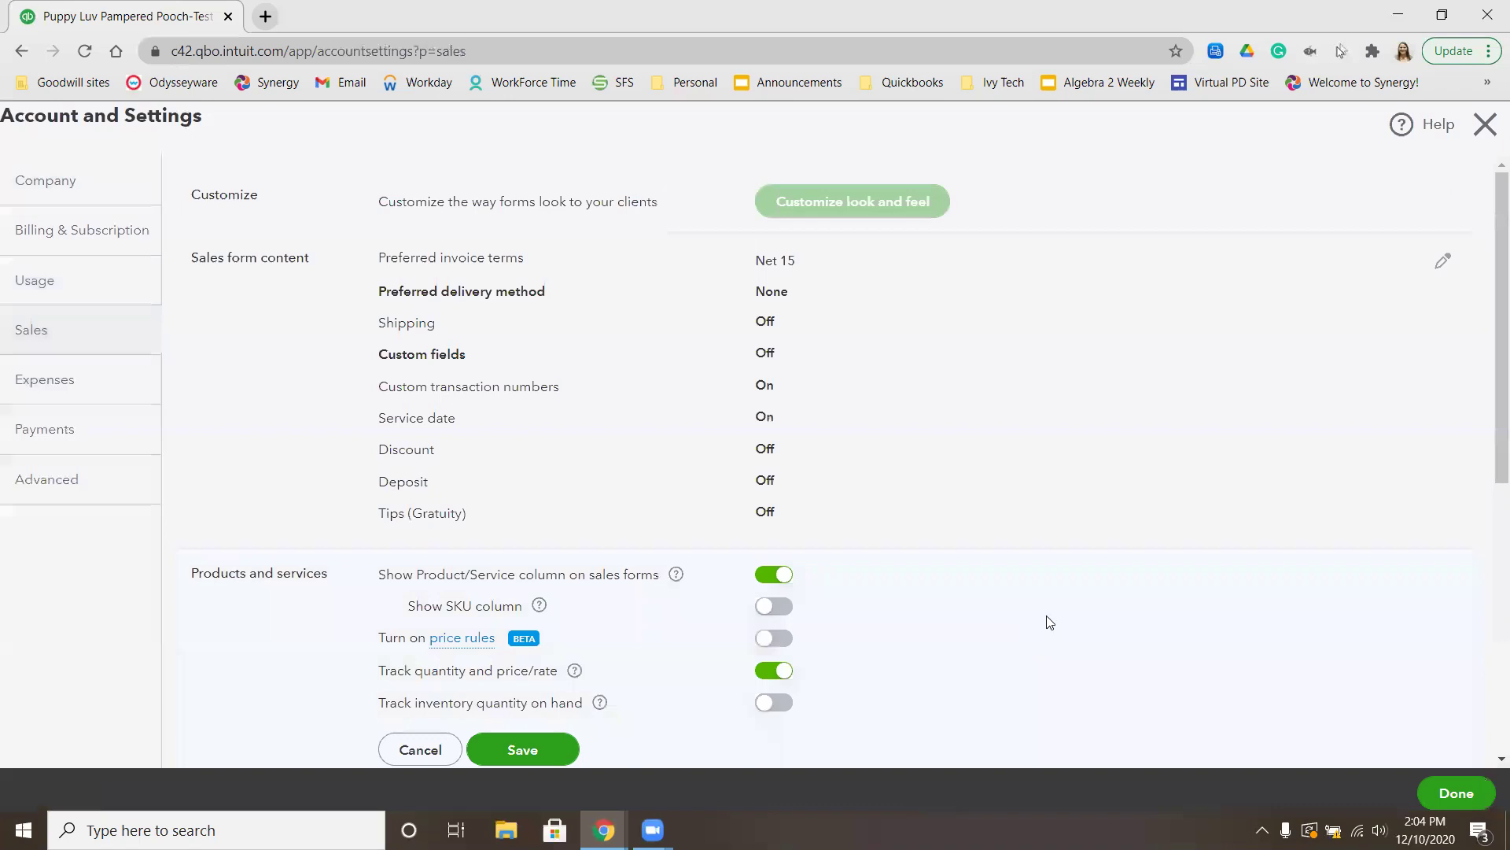
{"action": "scroll", "coordinate": [1038, 621], "scroll_direction": "down", "scroll_amount": 1}
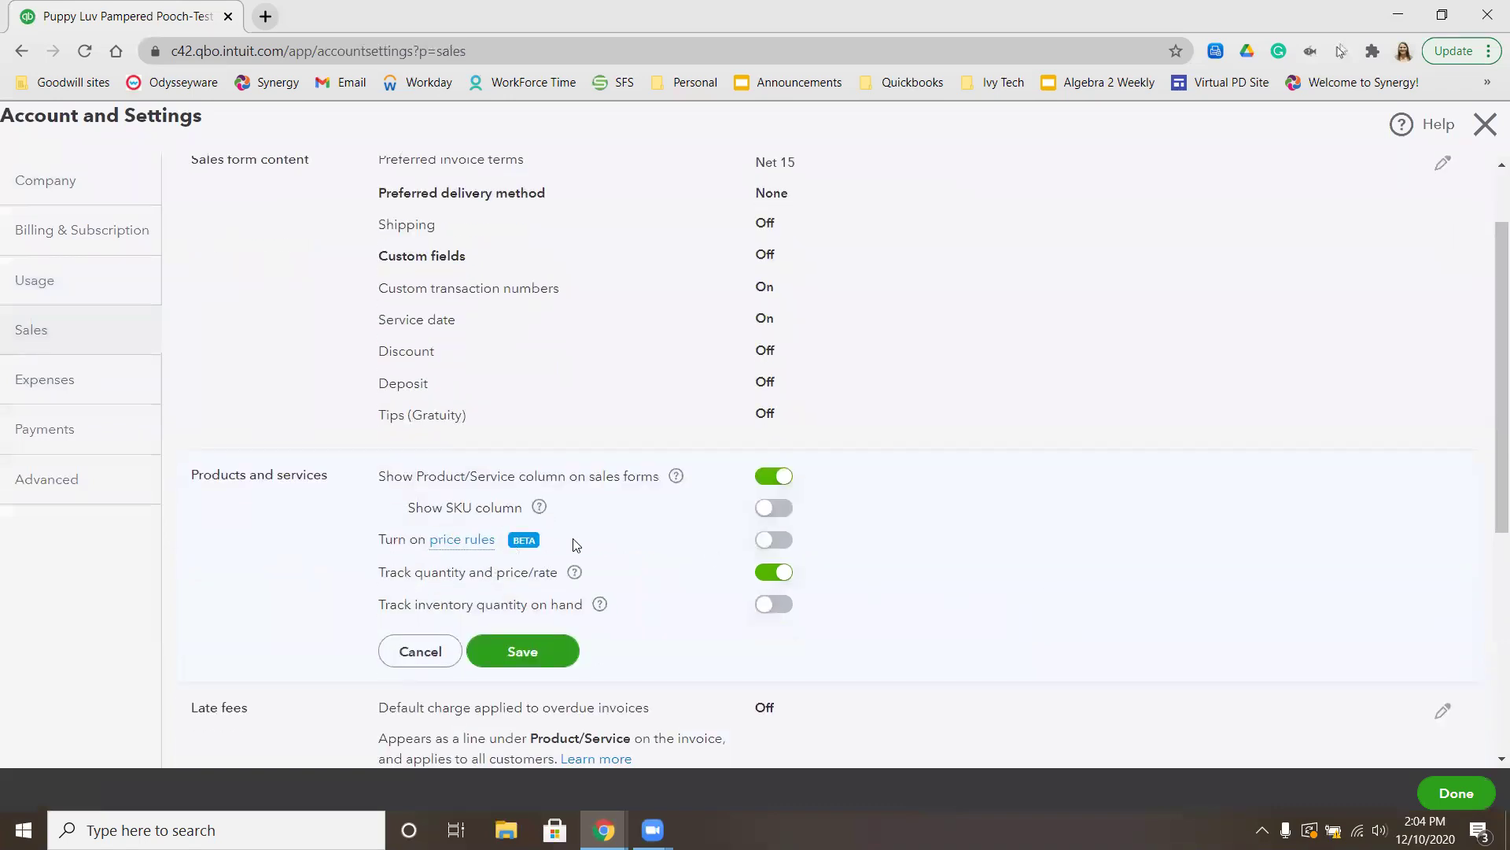
{"action": "left_click", "coordinate": [781, 543]}
{"action": "left_click", "coordinate": [508, 653]}
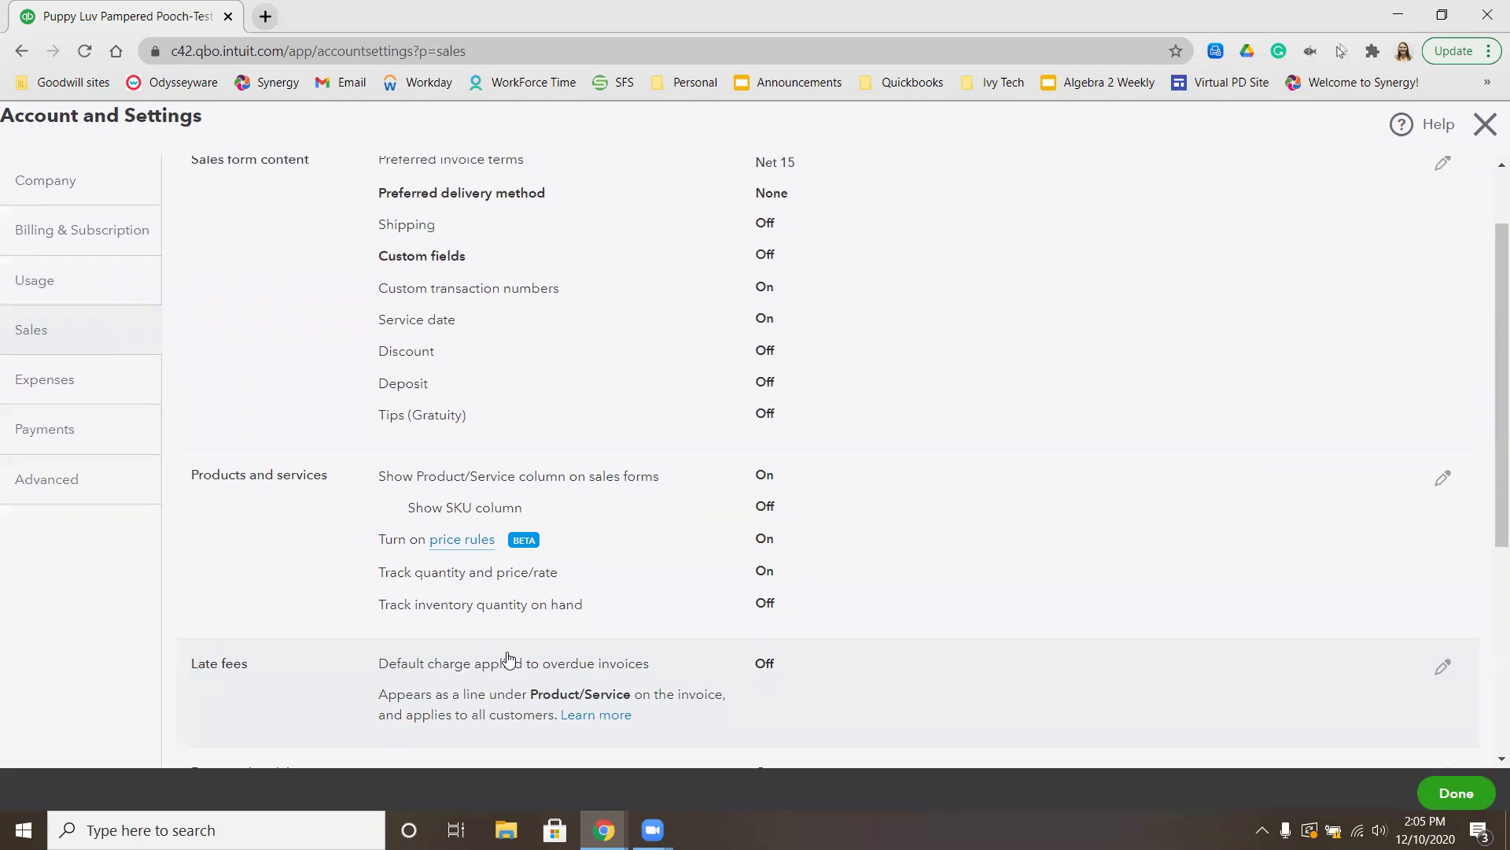
- From the Clients list, create a new client with company name GreenWay Kennels and save it
{"action": "left_click", "coordinate": [1486, 126]}
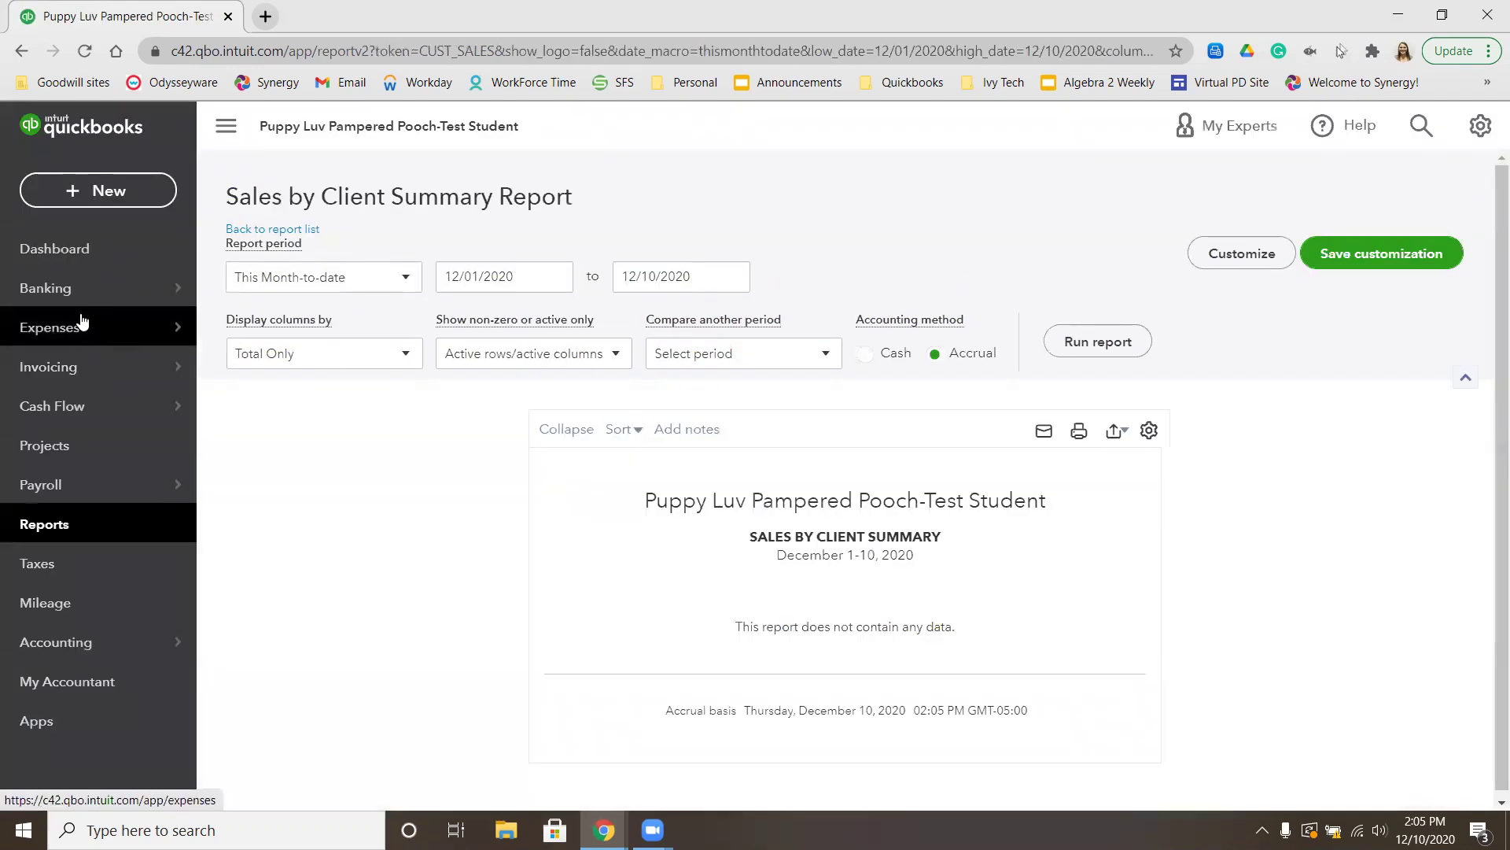
{"action": "mouse_move", "coordinate": [91, 369]}
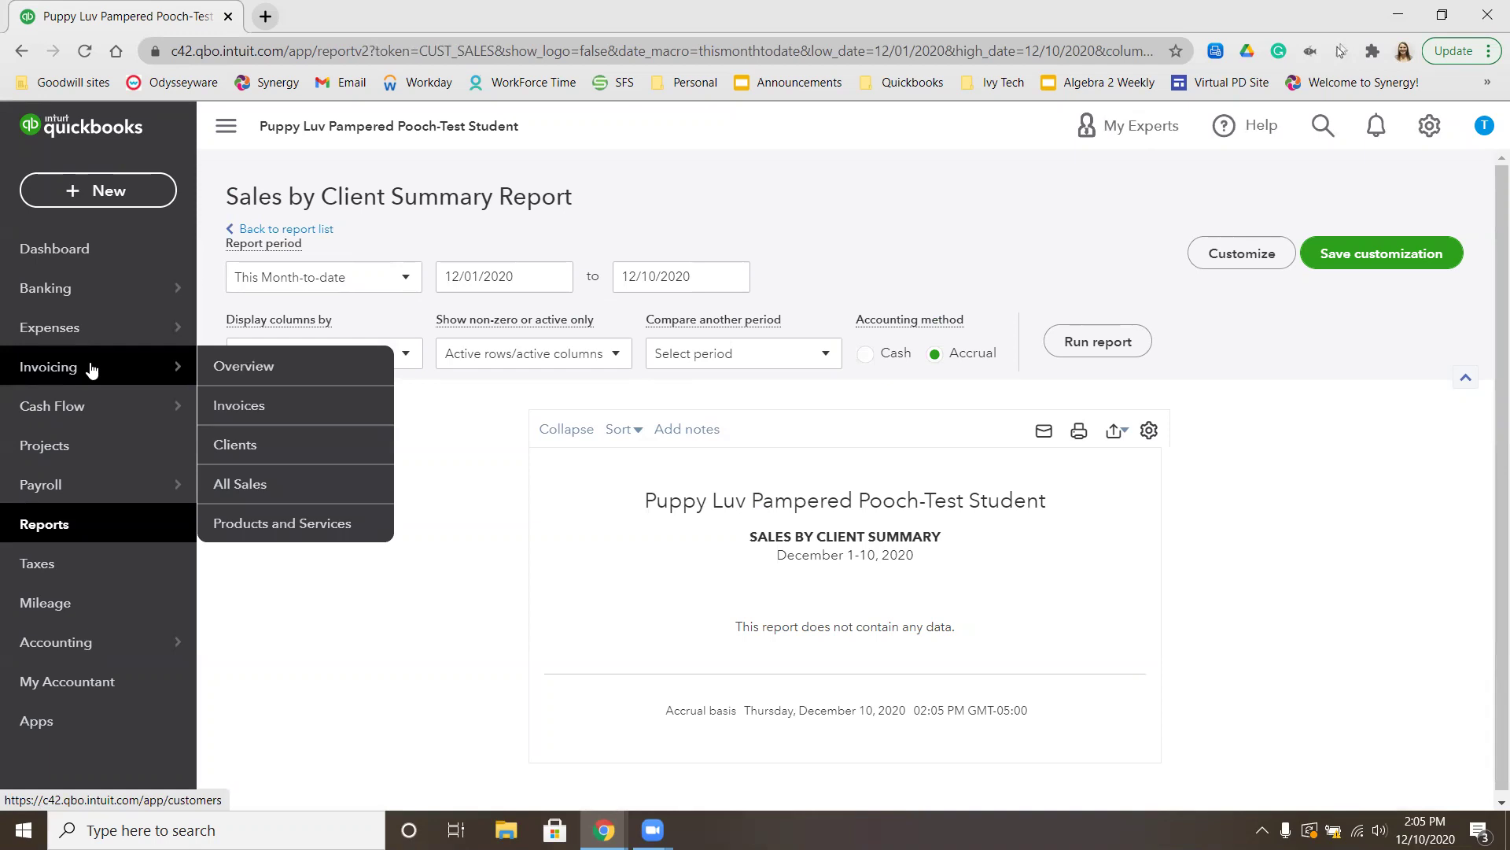
{"action": "left_click", "coordinate": [273, 447]}
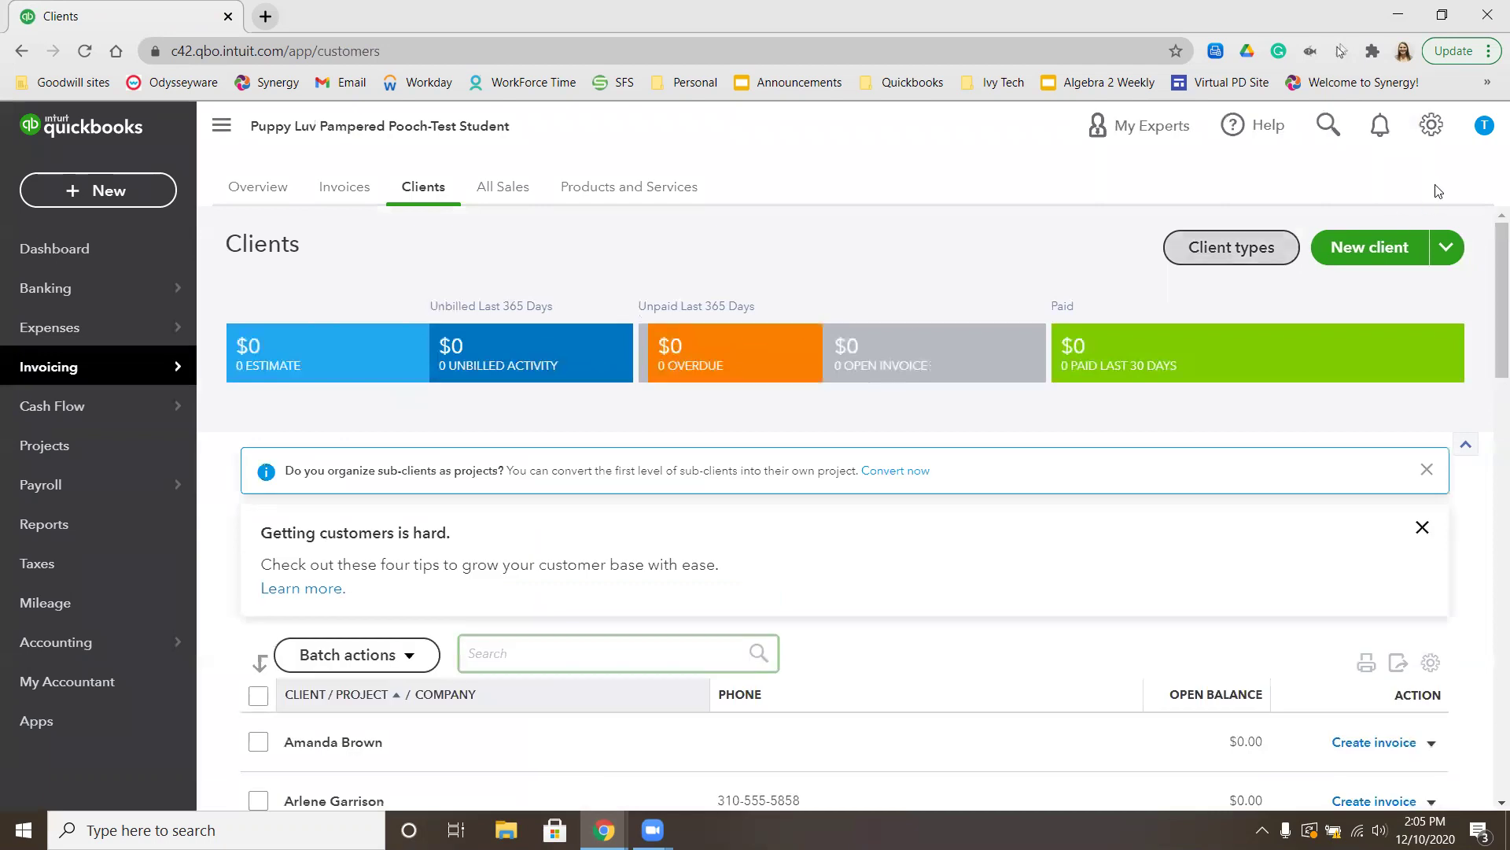
{"action": "left_click", "coordinate": [1360, 247]}
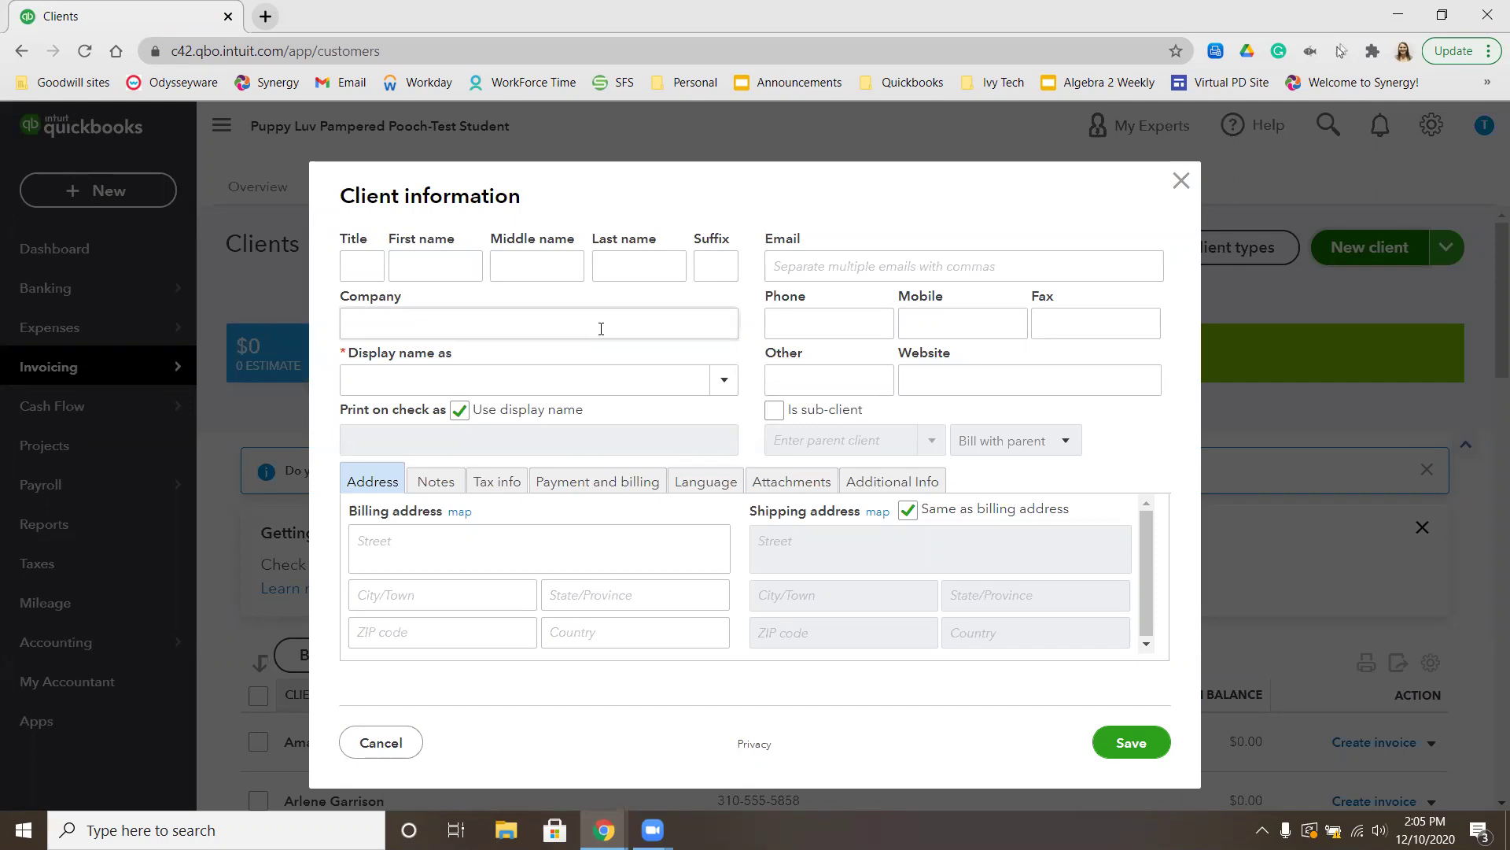
{"action": "left_click", "coordinate": [482, 317]}
{"action": "type", "text": "Greem"}
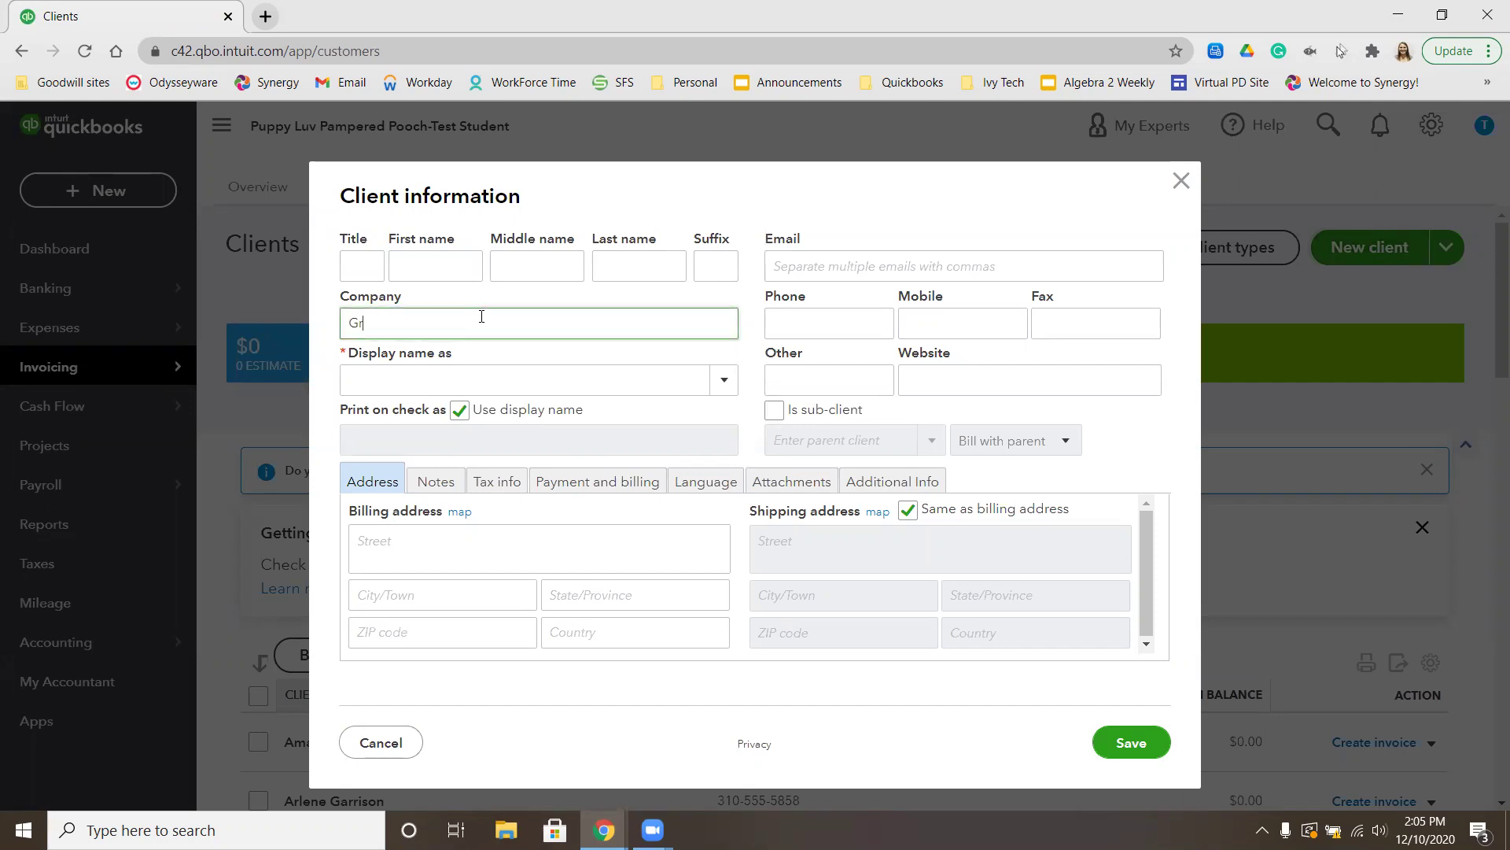
{"action": "key", "text": "BackSpace"}
{"action": "type", "text": "nWay Kennels"}
{"action": "left_click", "coordinate": [1125, 745]}
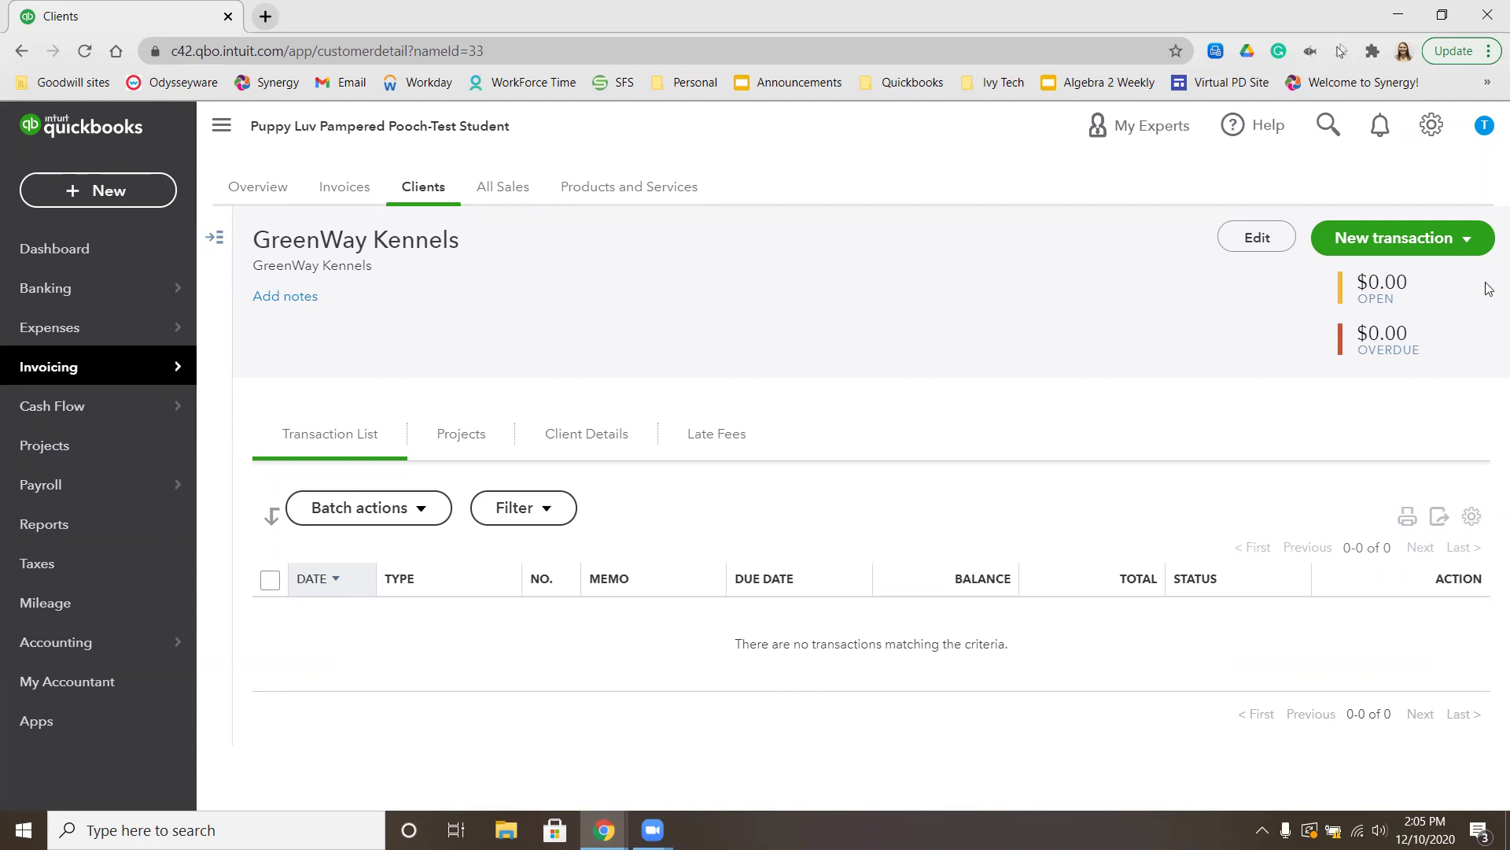
- Open the Price Rules list from All lists and start a new rule
{"action": "left_click", "coordinate": [1431, 125]}
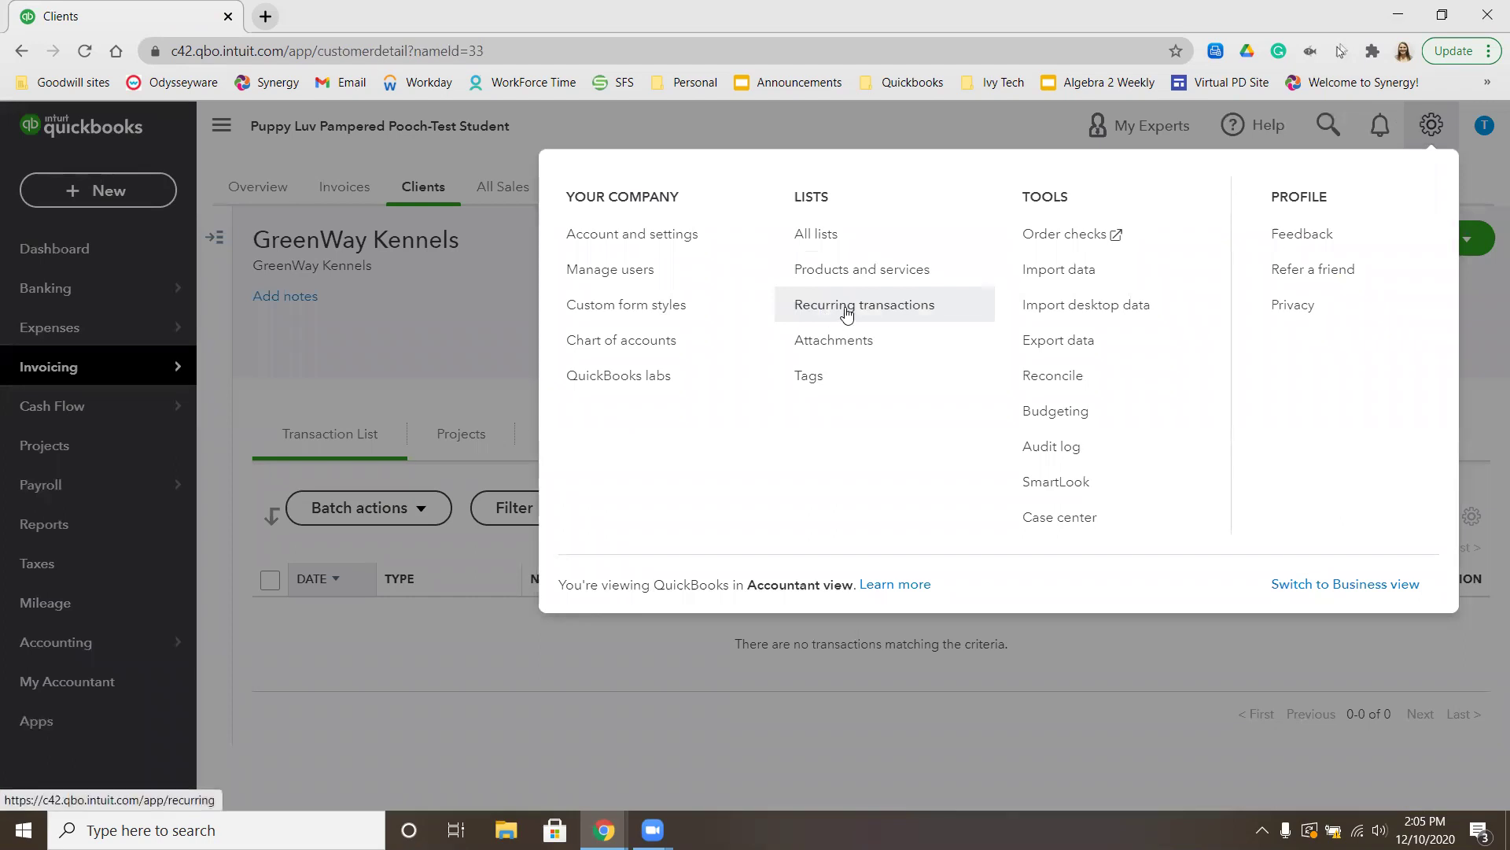
{"action": "left_click", "coordinate": [819, 234]}
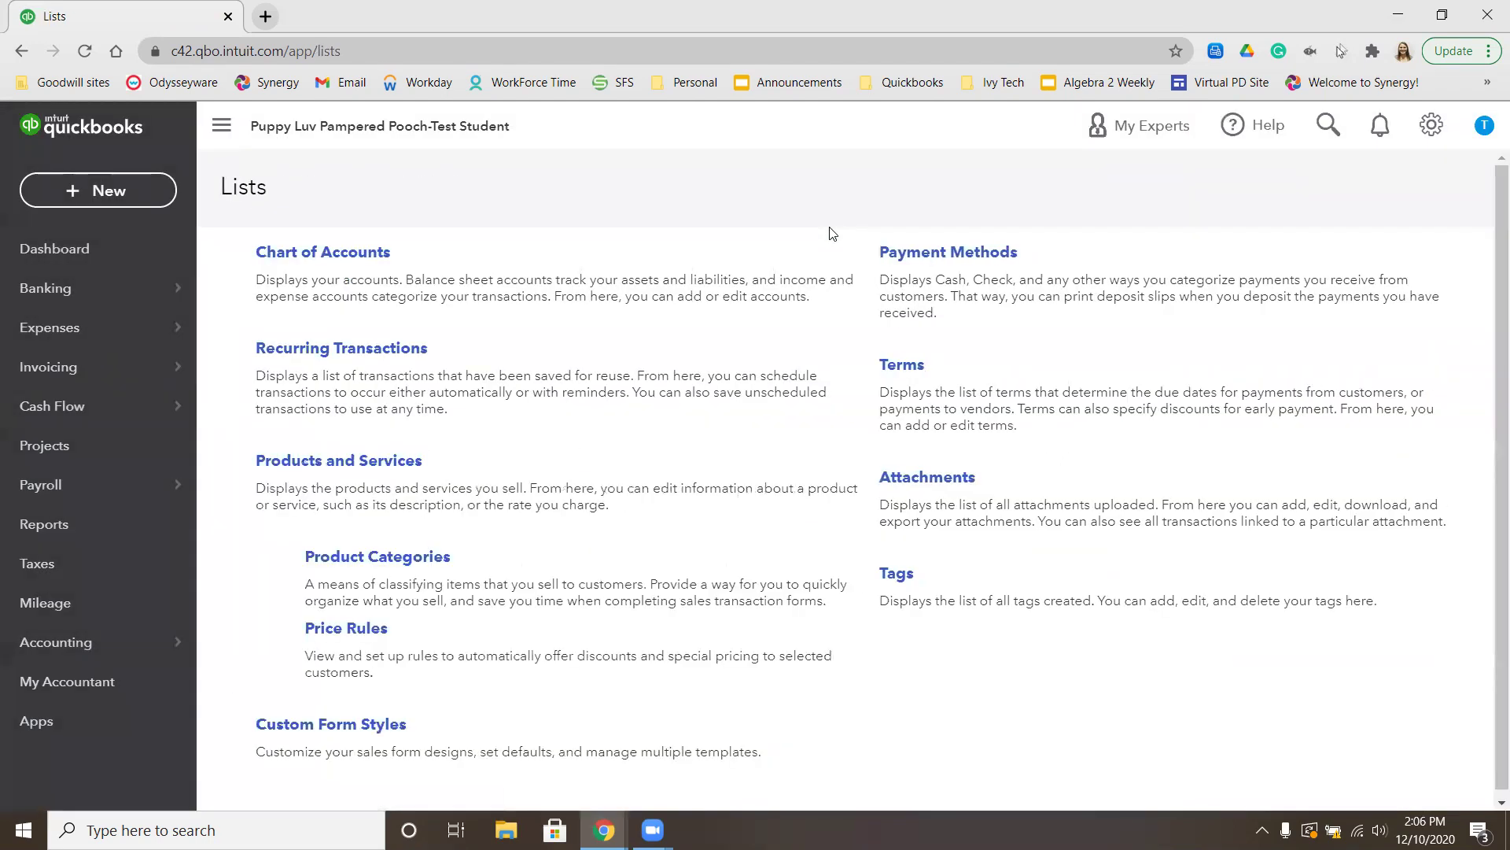
{"action": "left_click", "coordinate": [346, 628]}
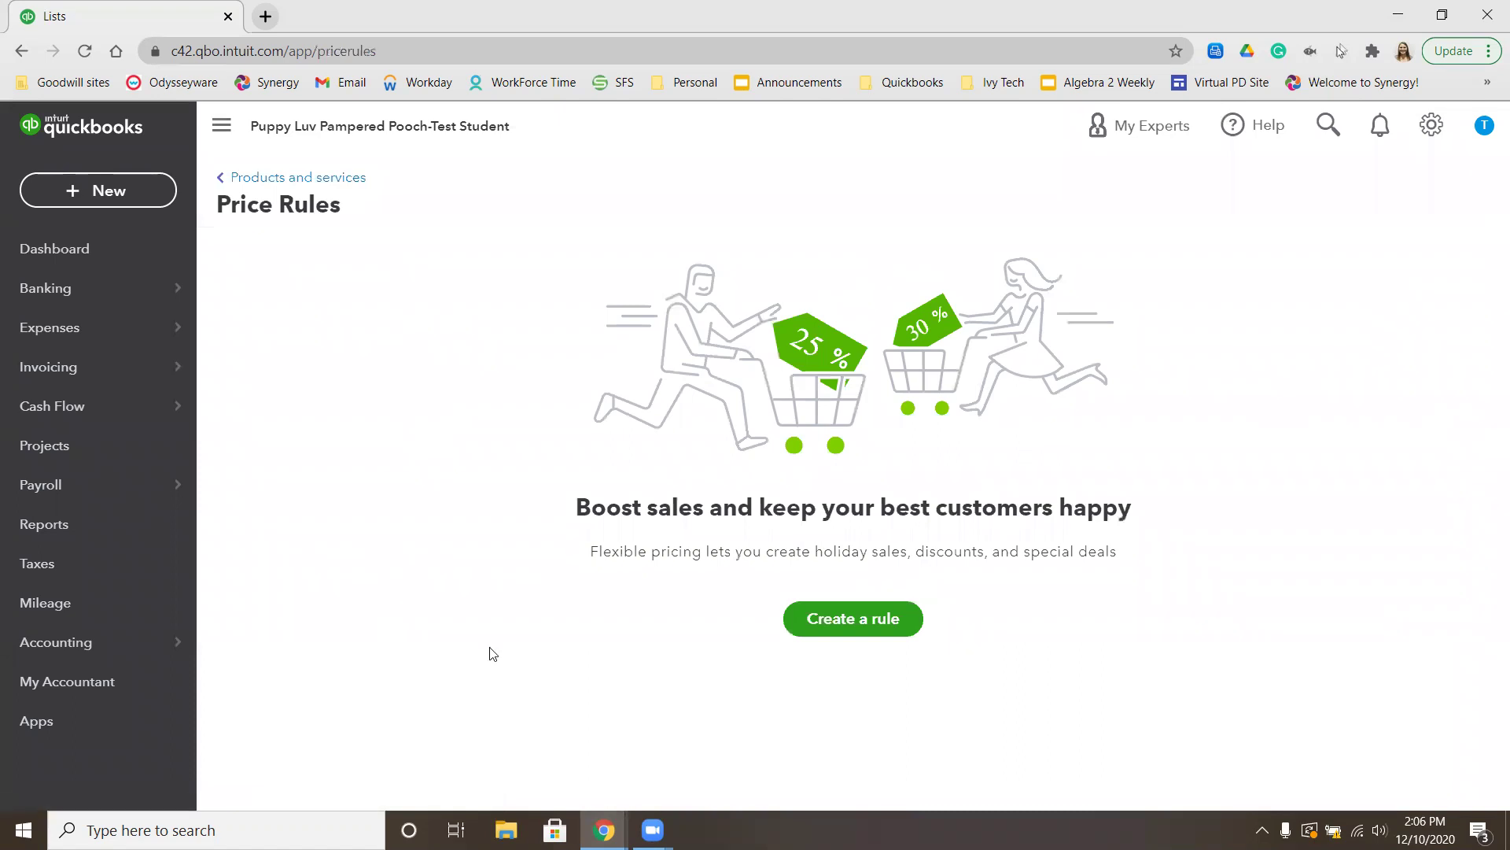
{"action": "left_click", "coordinate": [839, 634]}
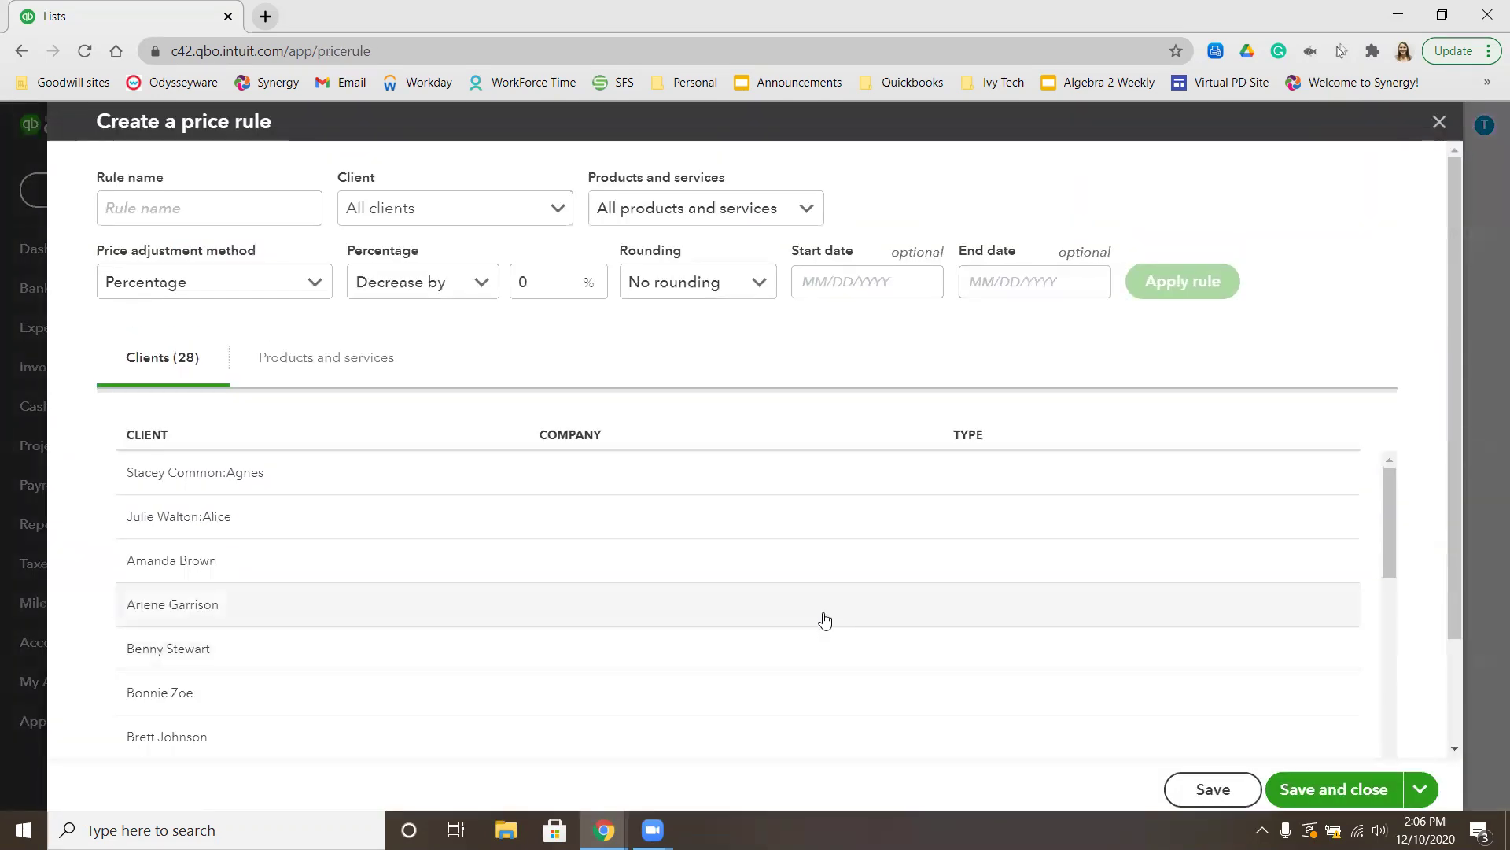
- Name the rule Kennel Clients, select clients individually, and set a 10% decrease
{"action": "left_click", "coordinate": [182, 211]}
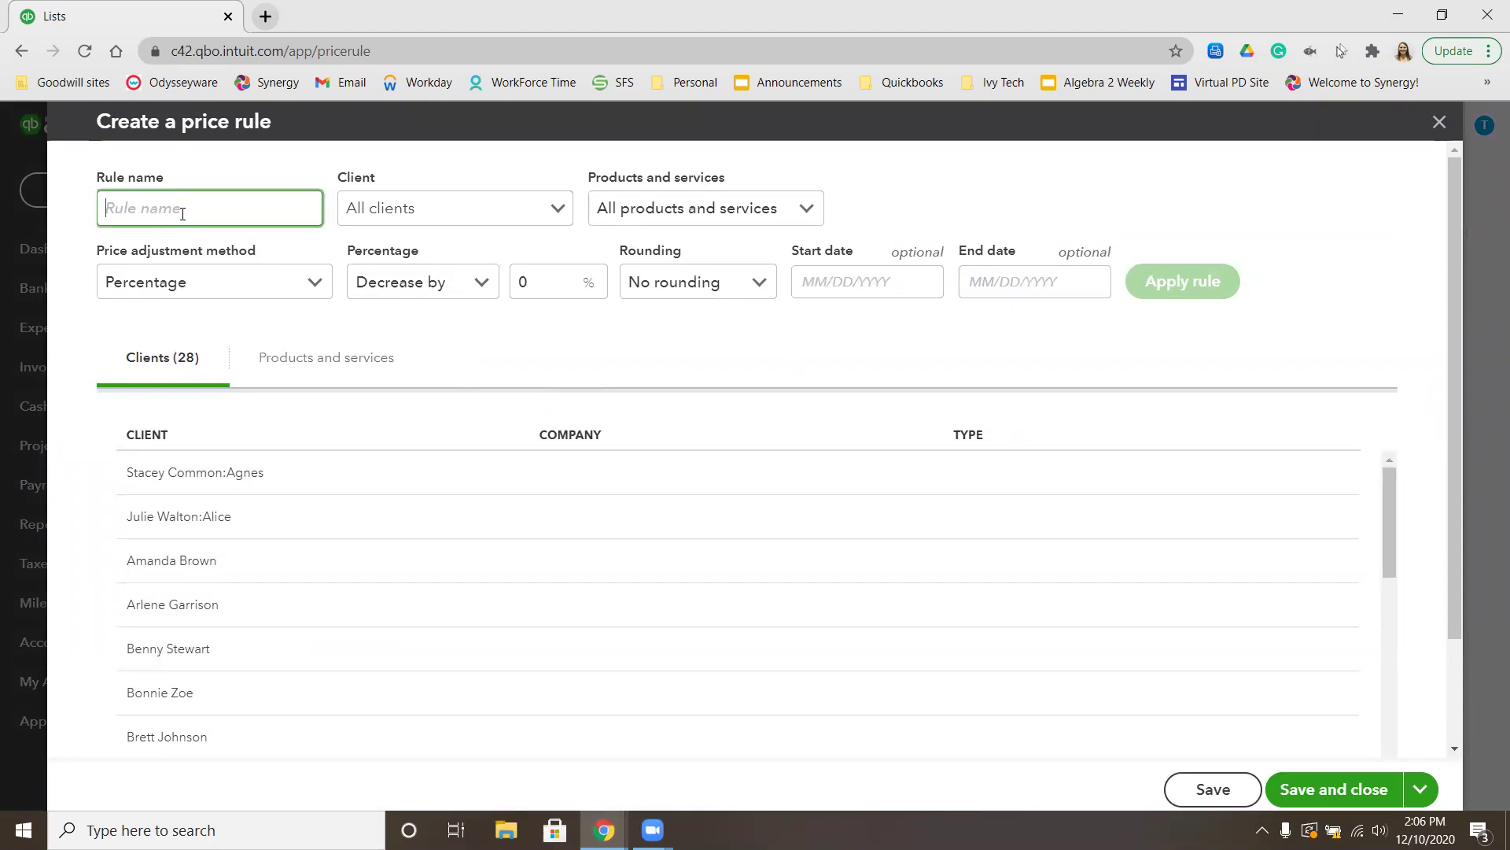
{"action": "type", "text": "Kennel Clients"}
{"action": "left_click", "coordinate": [550, 207]}
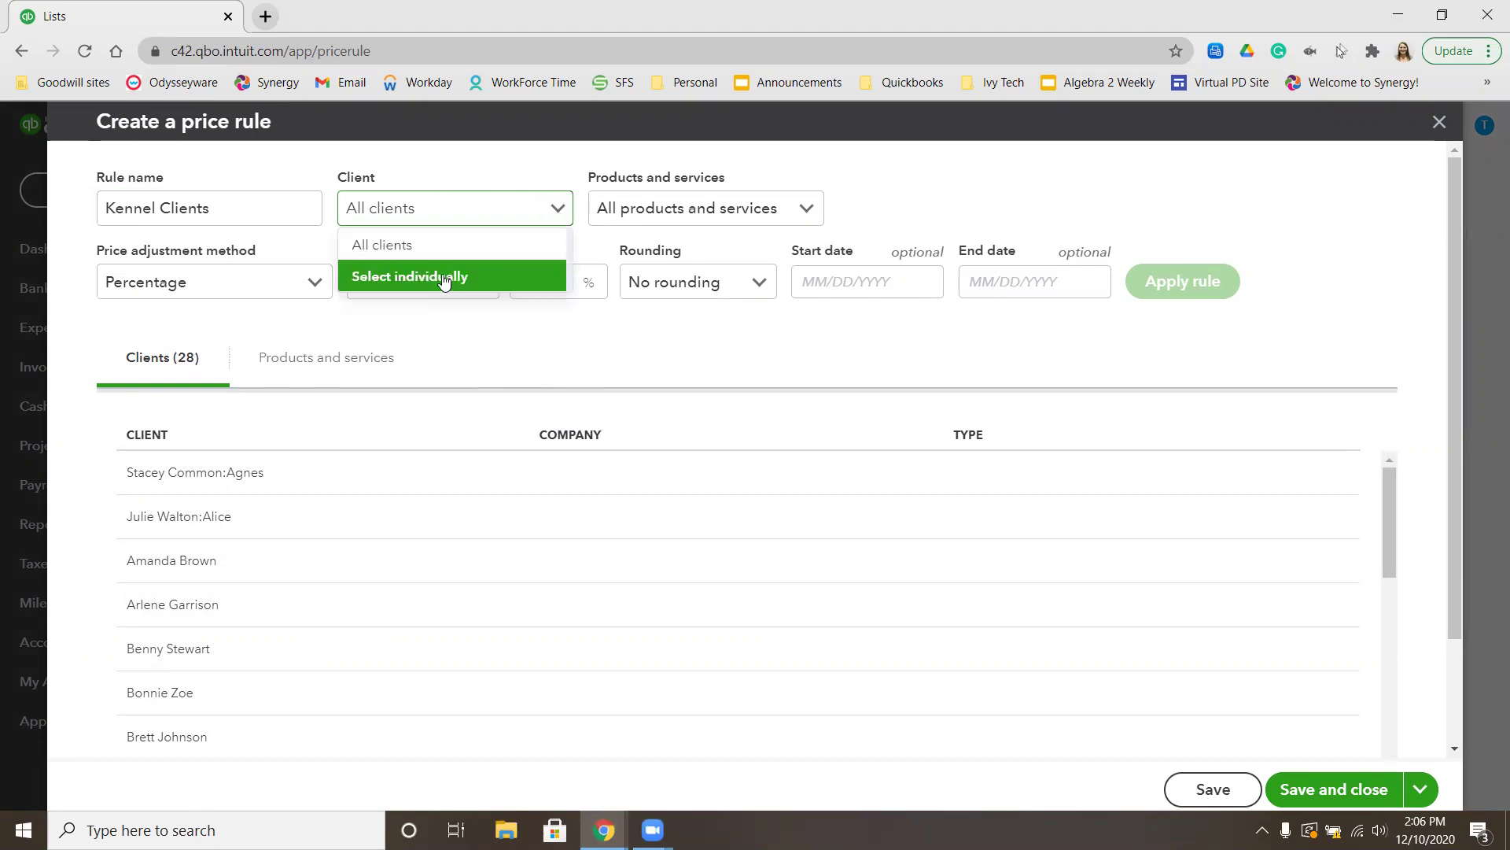
{"action": "left_click", "coordinate": [444, 276]}
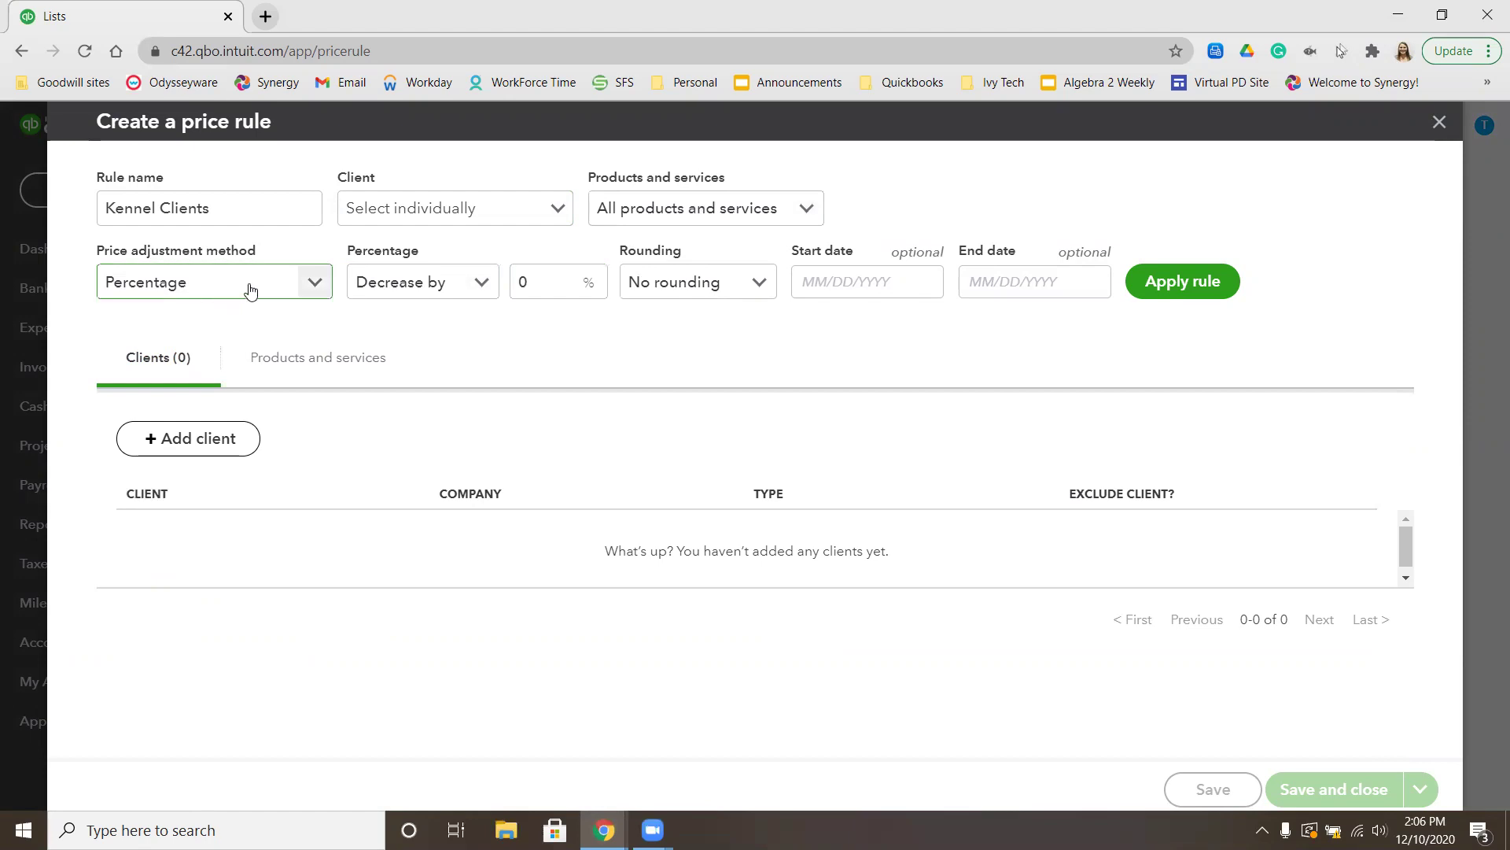
{"action": "left_click", "coordinate": [526, 283]}
{"action": "type", "text": "10"}
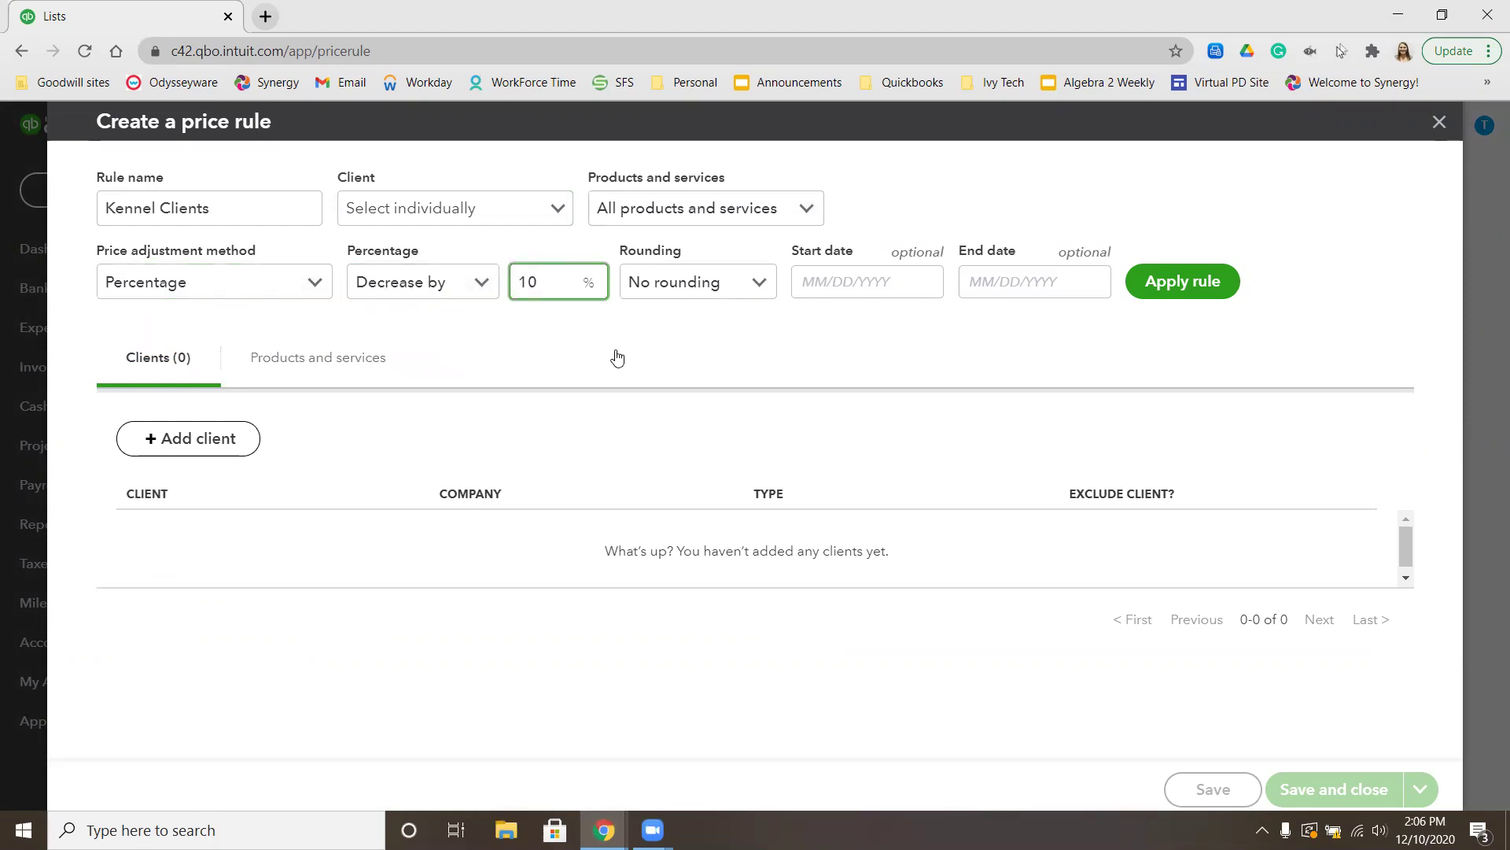
{"action": "left_click", "coordinate": [617, 358]}
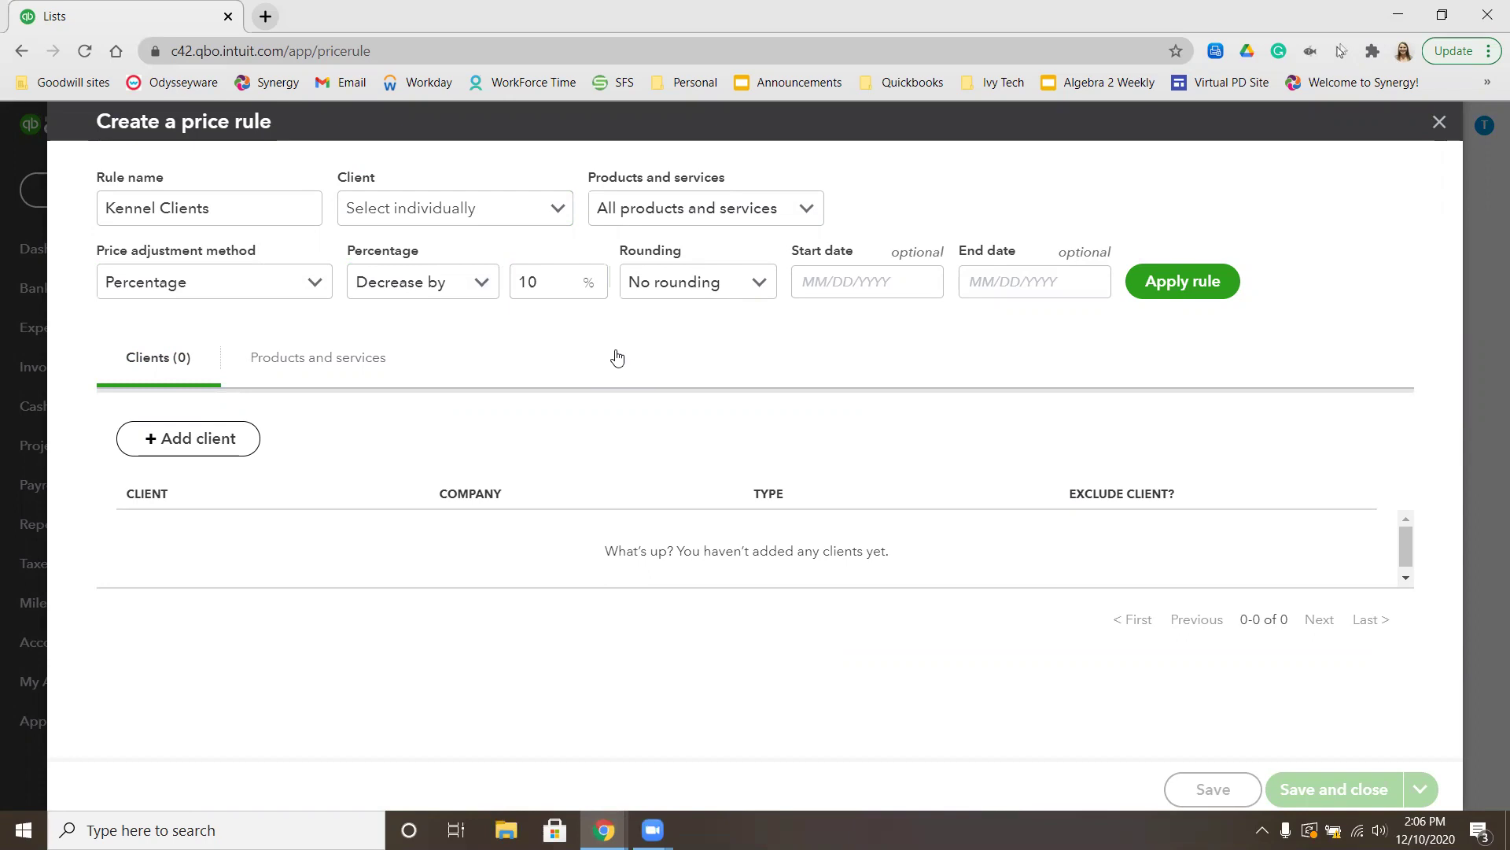
- Apply the 10% decrease, add GreenWay Kennels as the rule's client, and save the rule
{"action": "left_click", "coordinate": [1162, 285]}
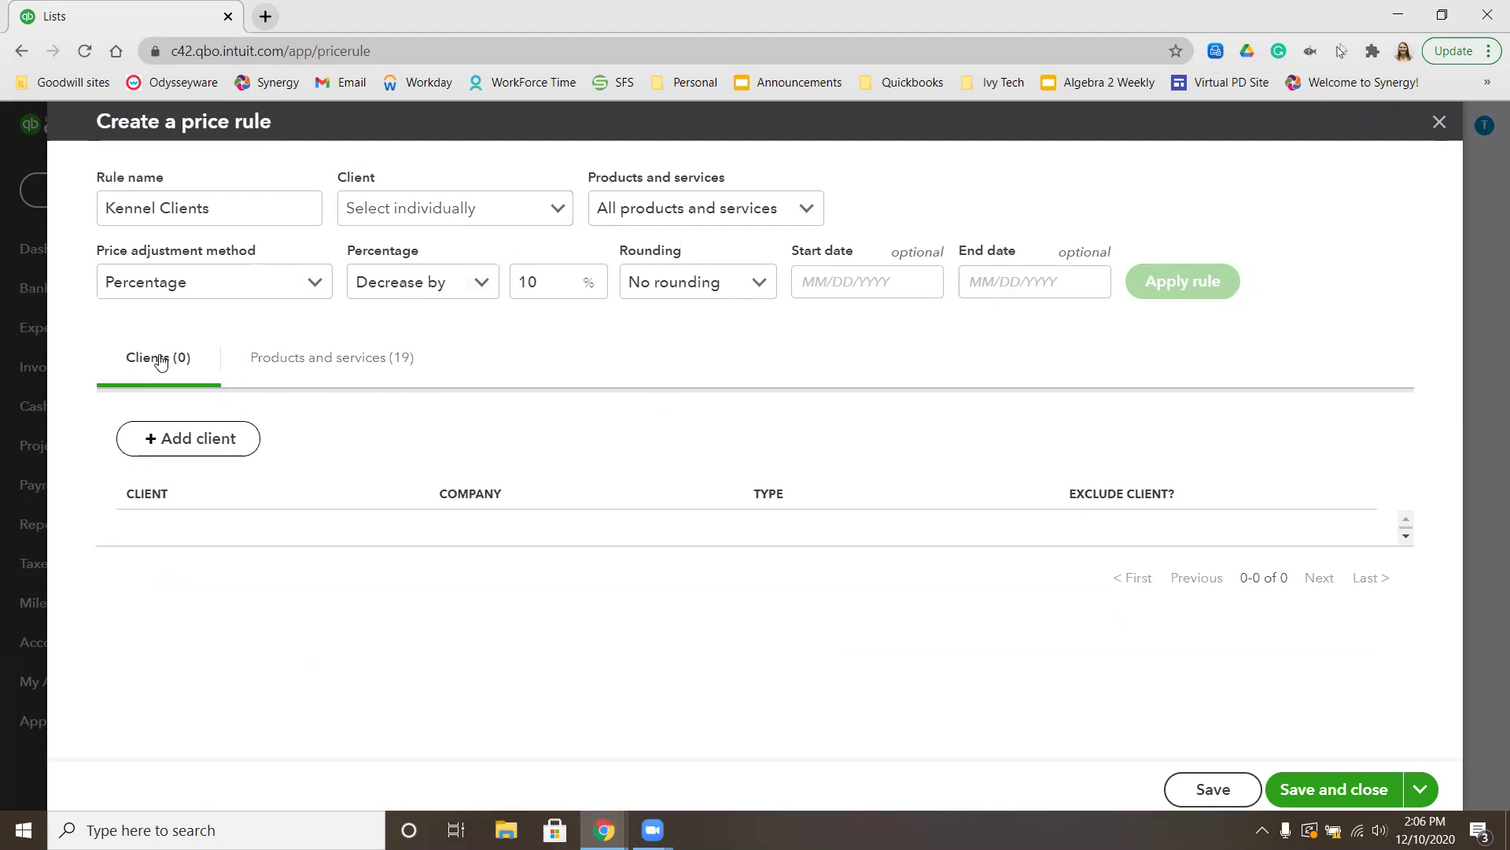
{"action": "left_click", "coordinate": [178, 451]}
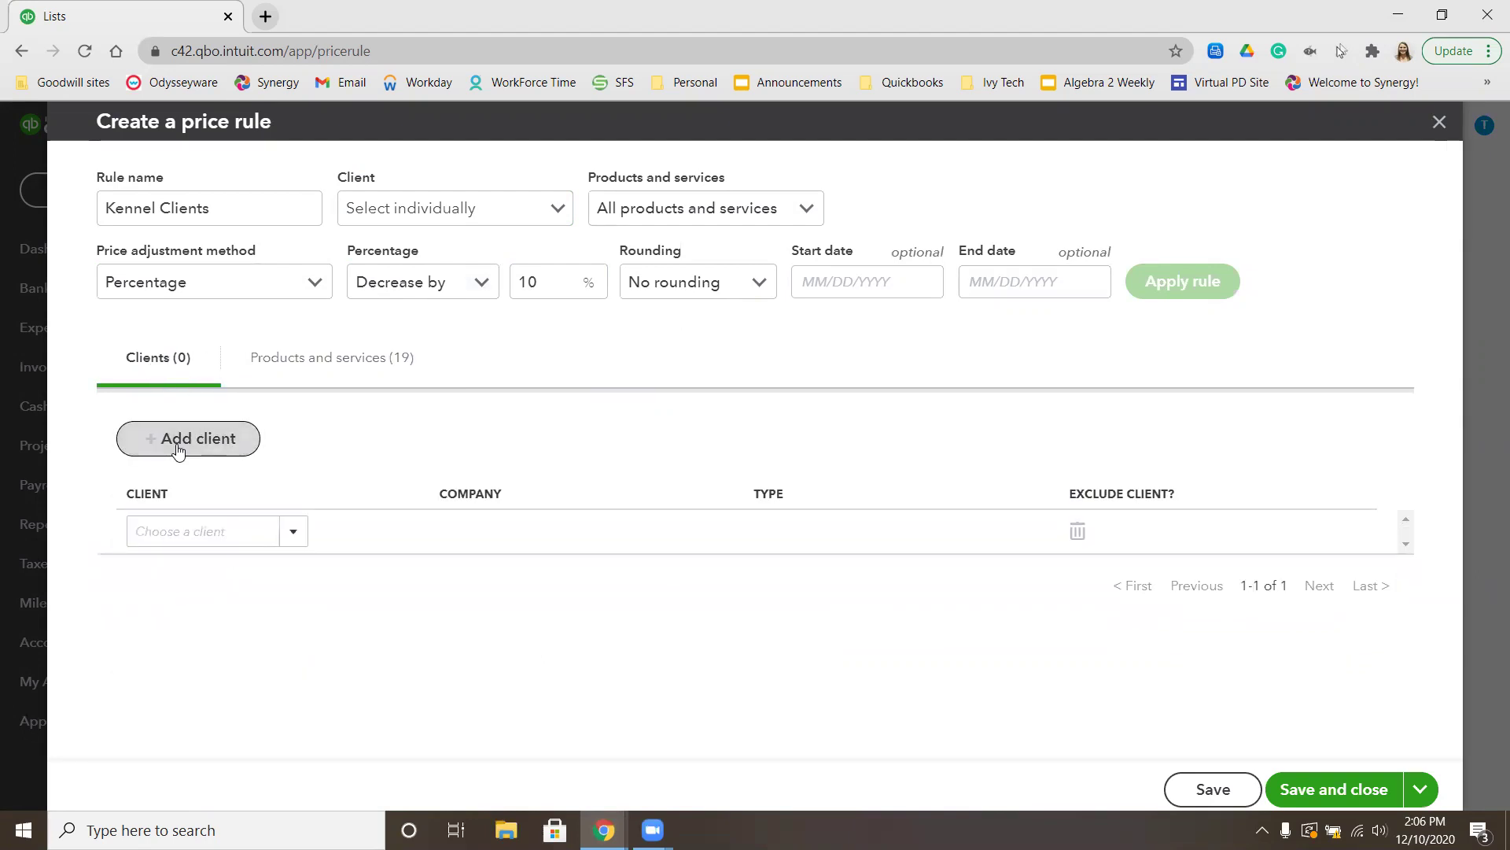
{"action": "left_click", "coordinate": [200, 534]}
{"action": "type", "text": "W"}
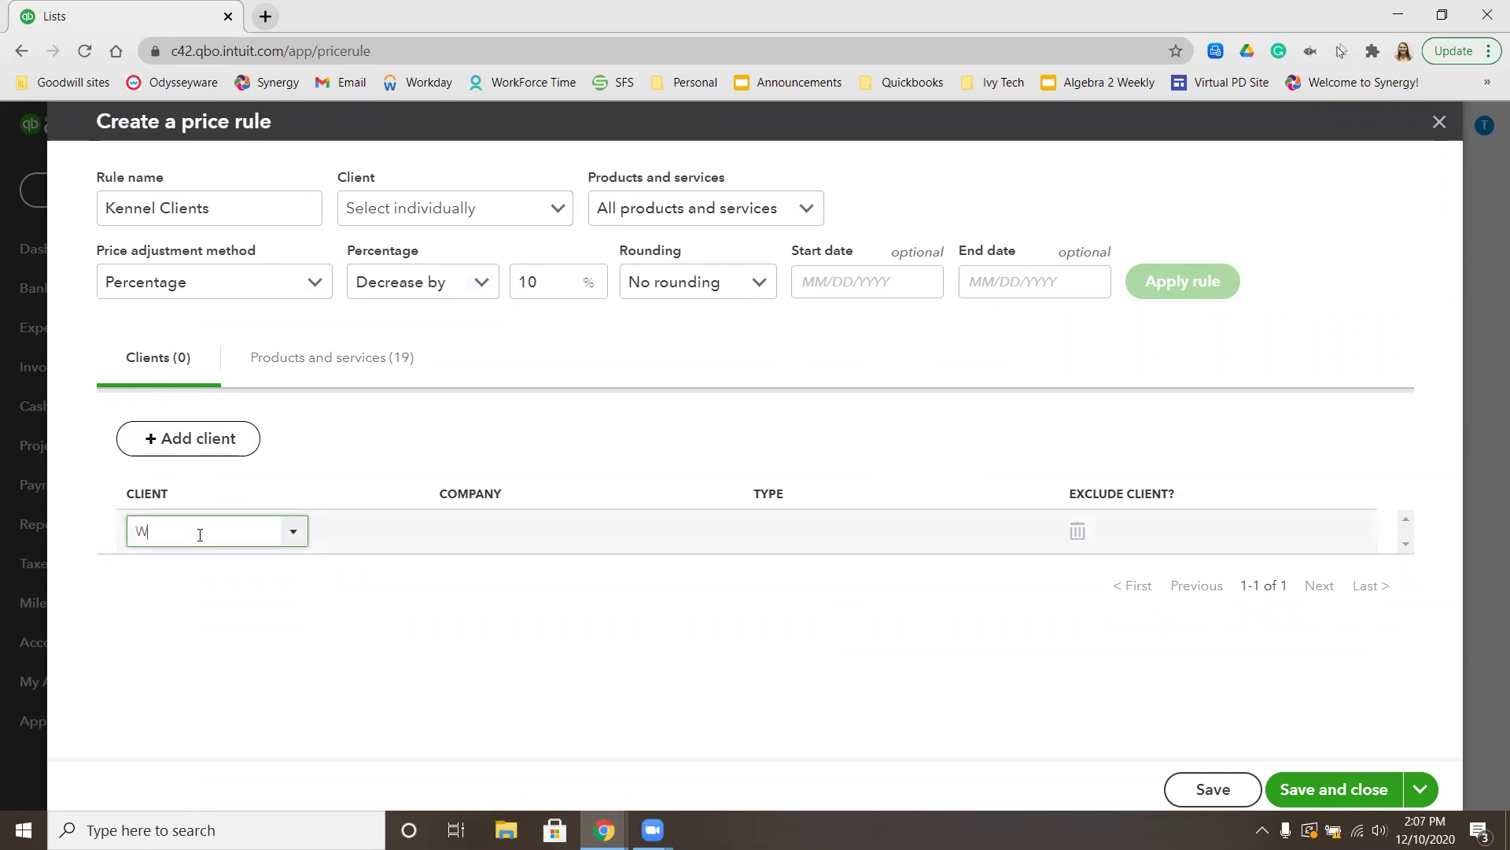
{"action": "key", "text": "BackSpace"}
{"action": "type", "text": "GreenWay Kennels"}
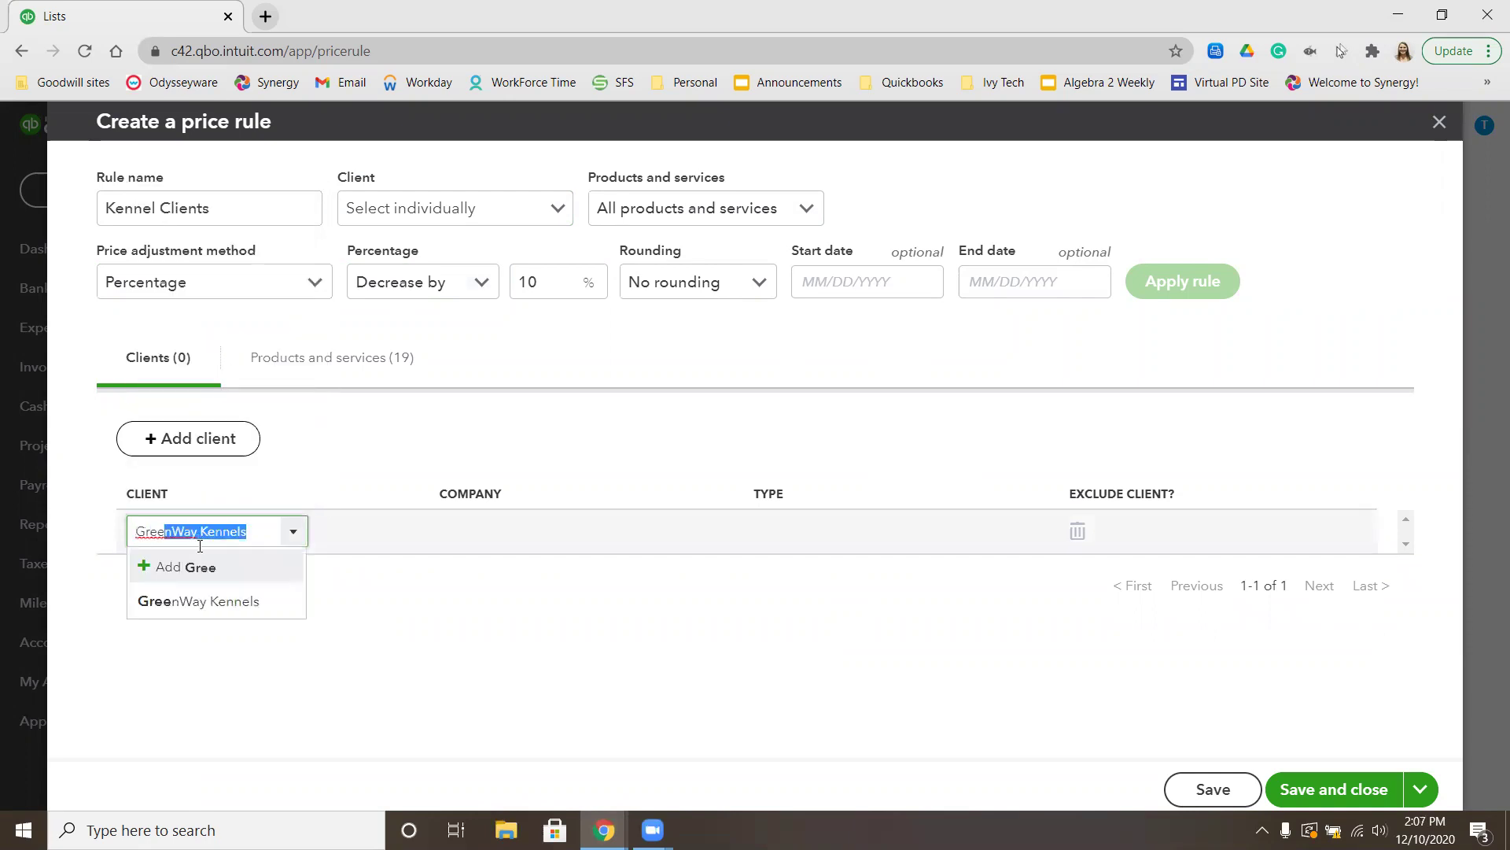
{"action": "left_click", "coordinate": [194, 612]}
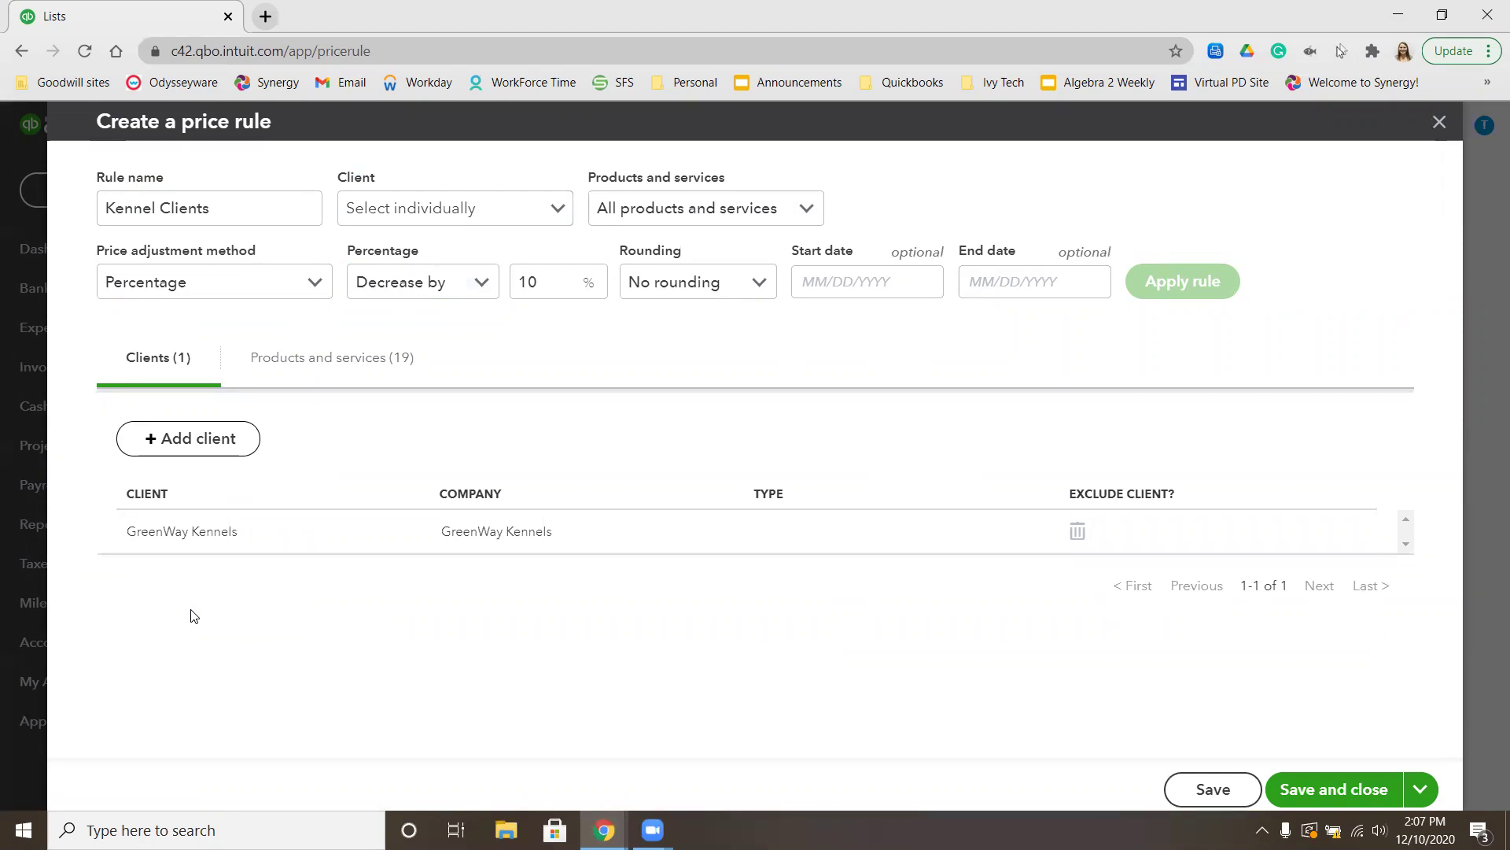
{"action": "left_click", "coordinate": [1342, 790]}
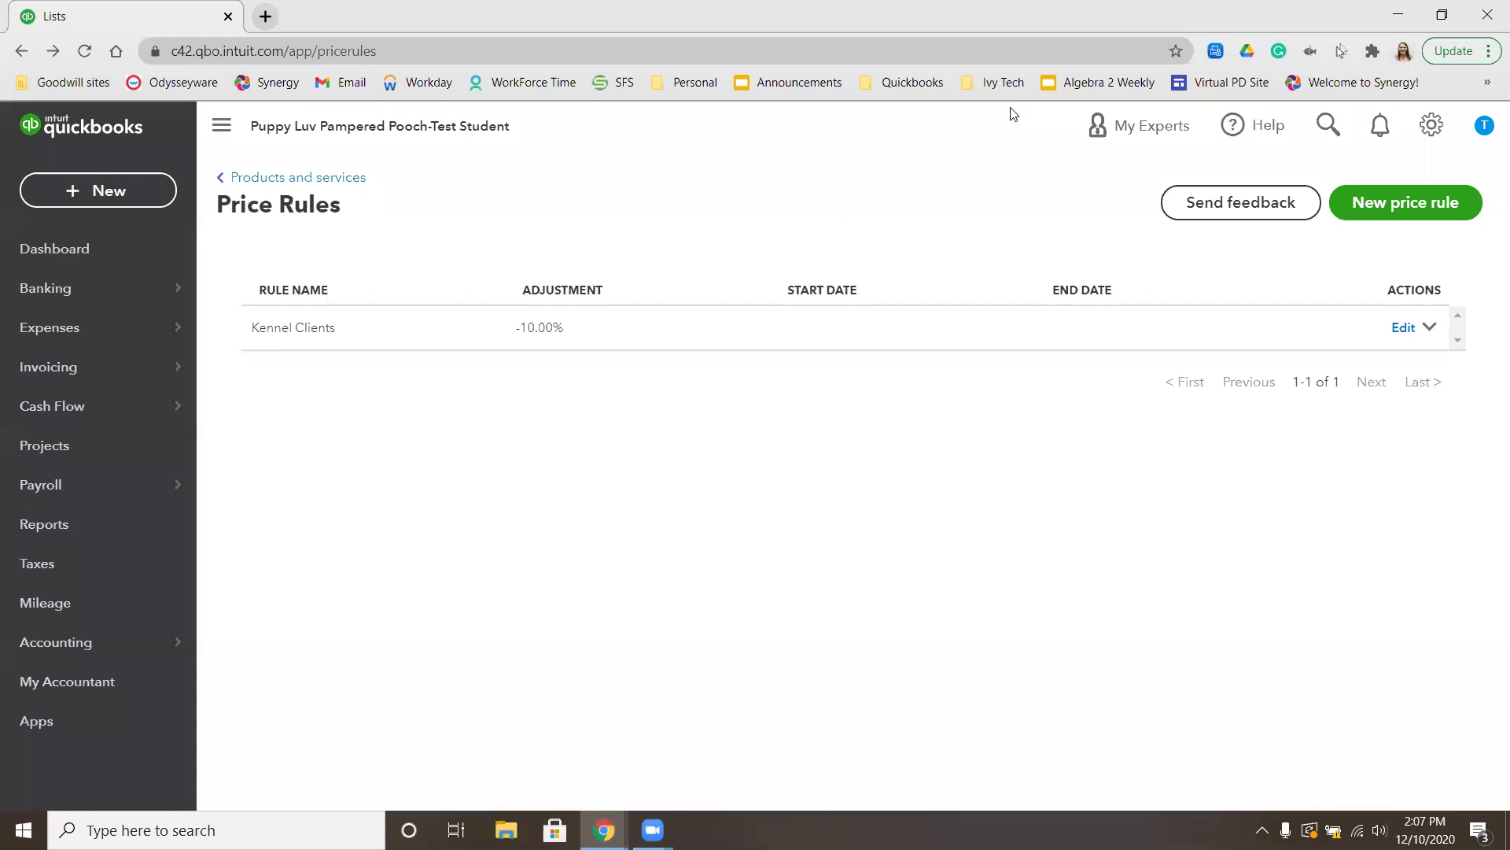
- Create a new Invoice style under Custom form styles and show the template choices
{"action": "left_click", "coordinate": [1432, 136]}
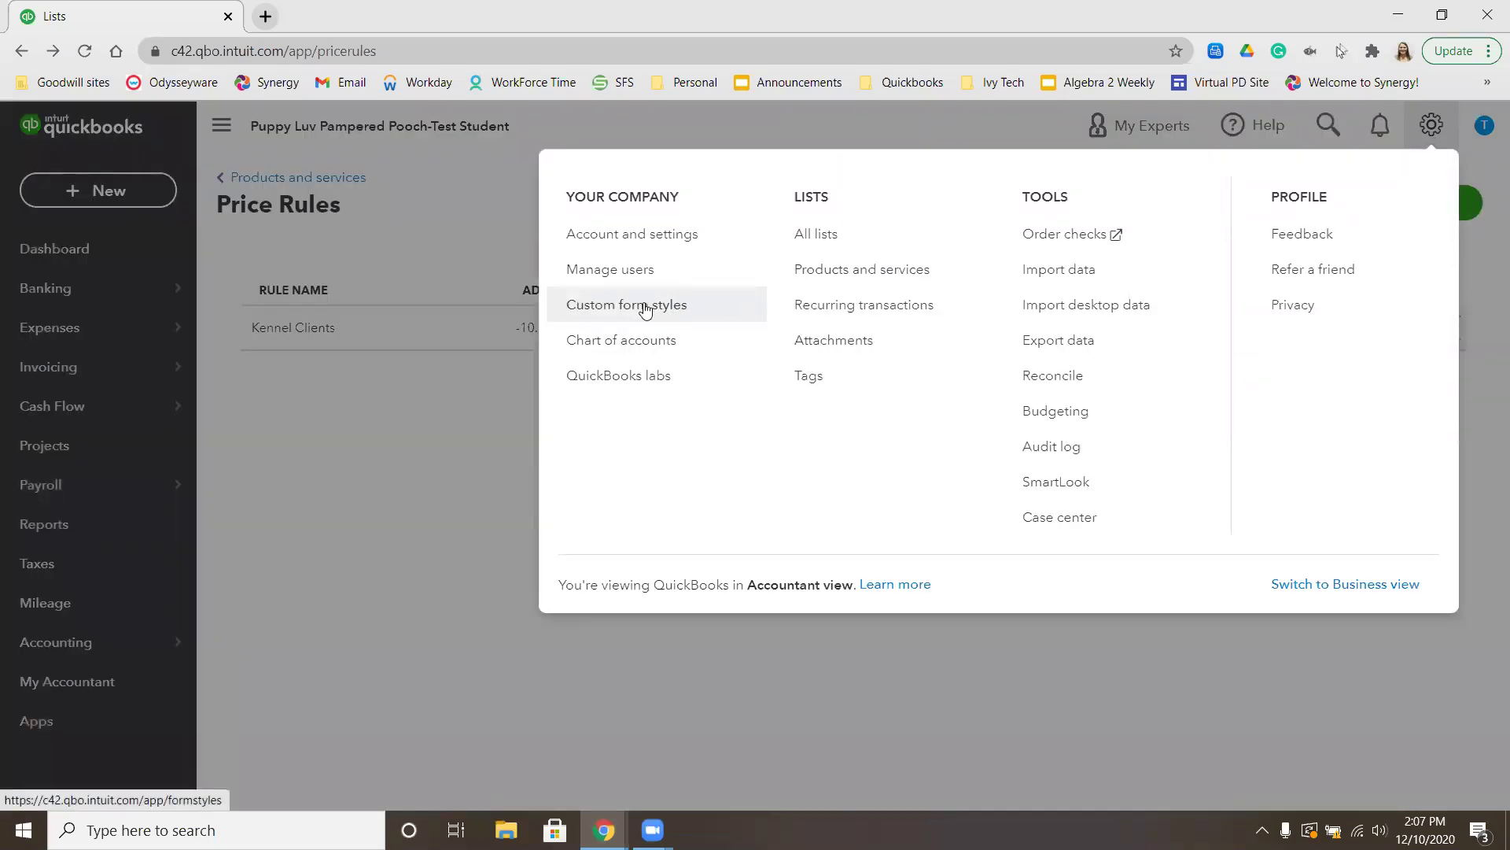
{"action": "left_click", "coordinate": [719, 314]}
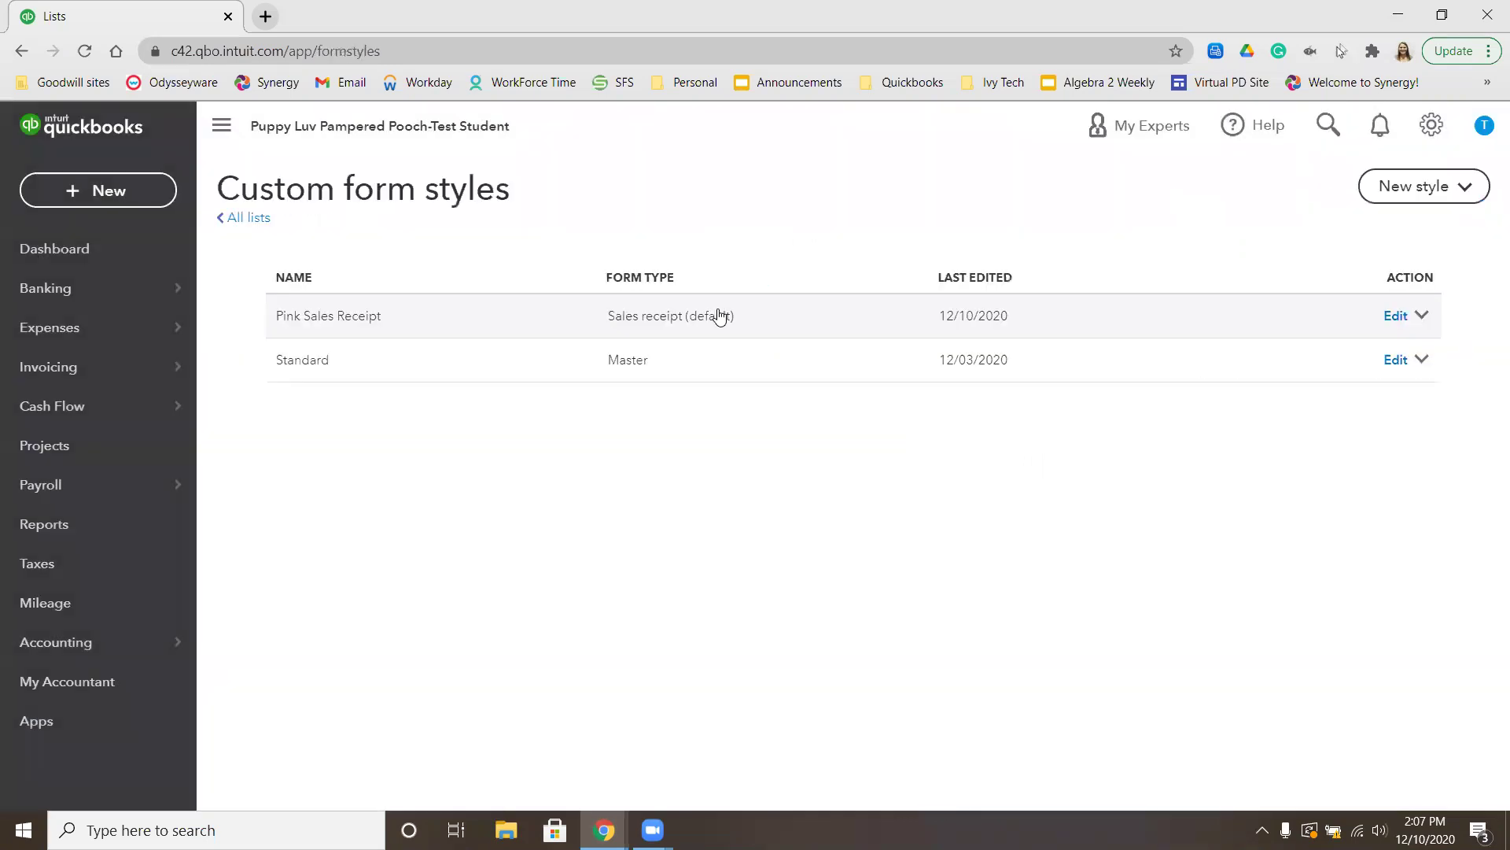
{"action": "left_click", "coordinate": [1395, 189]}
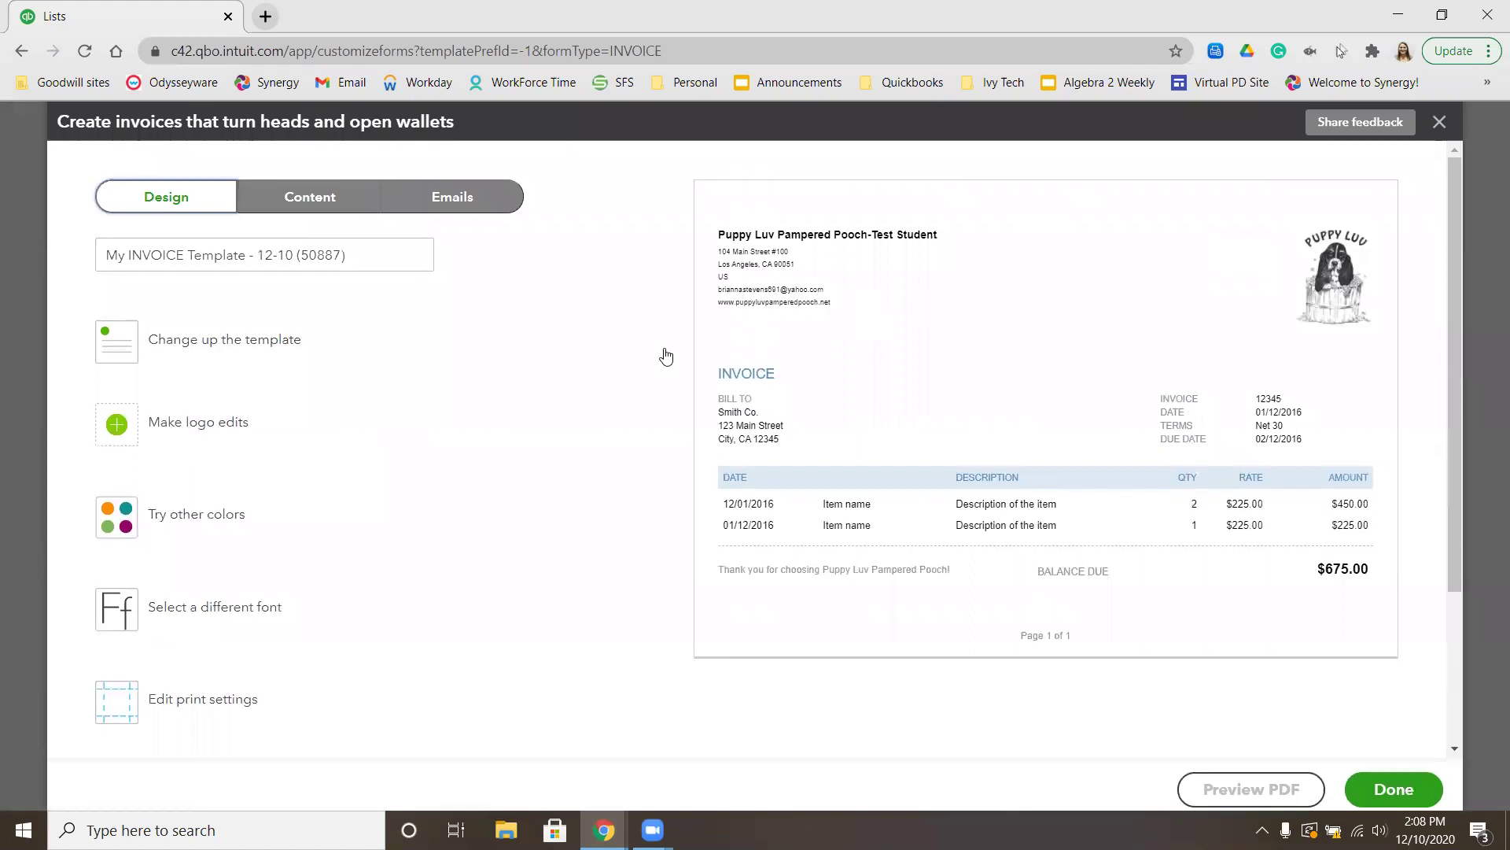
{"action": "left_click", "coordinate": [192, 340]}
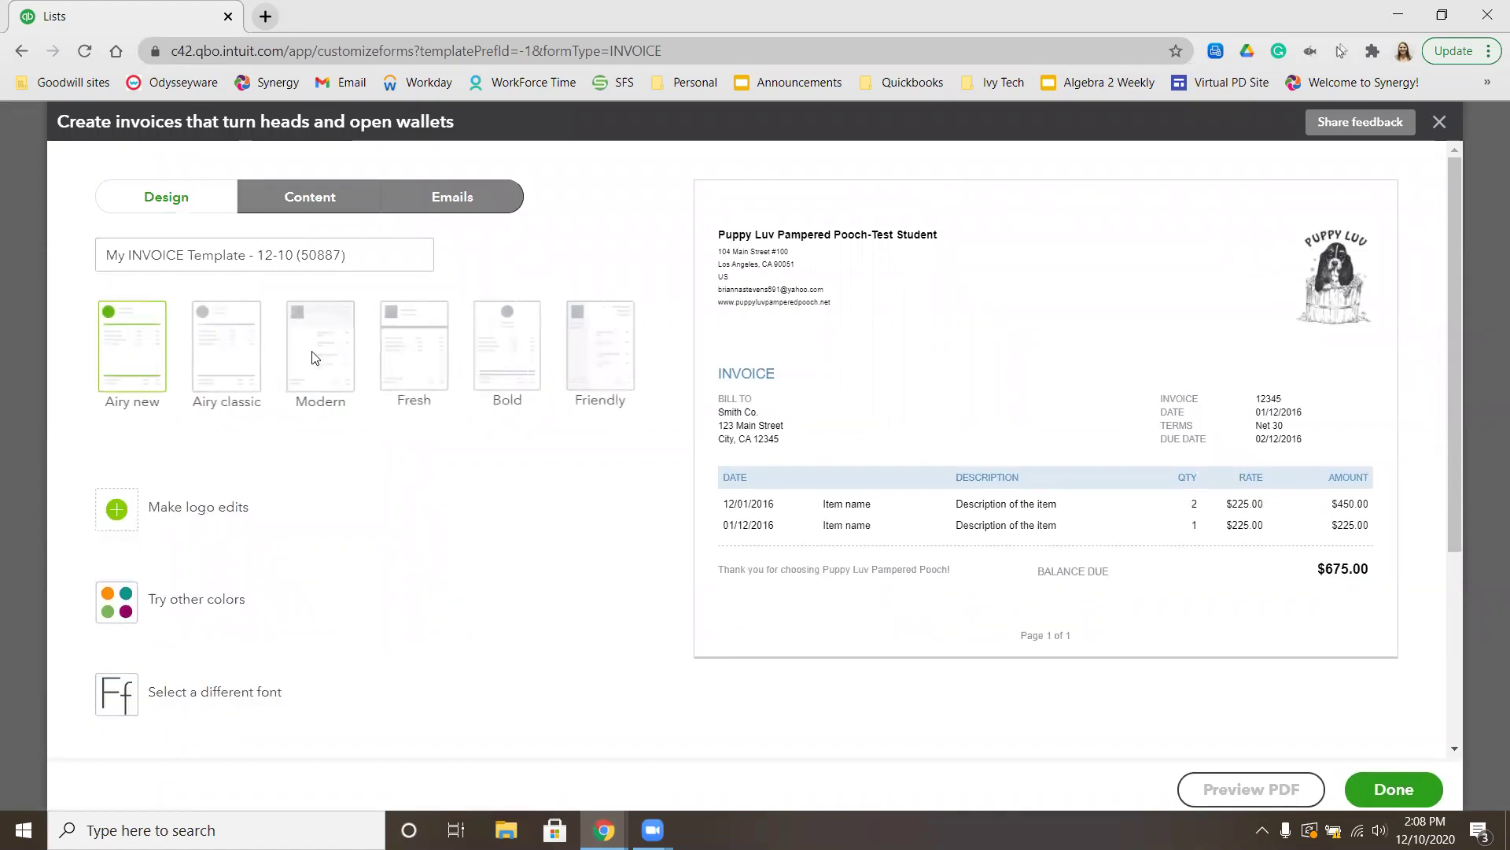
- Apply the Modern template with a pink accent colour and Courier font
{"action": "left_click", "coordinate": [319, 346]}
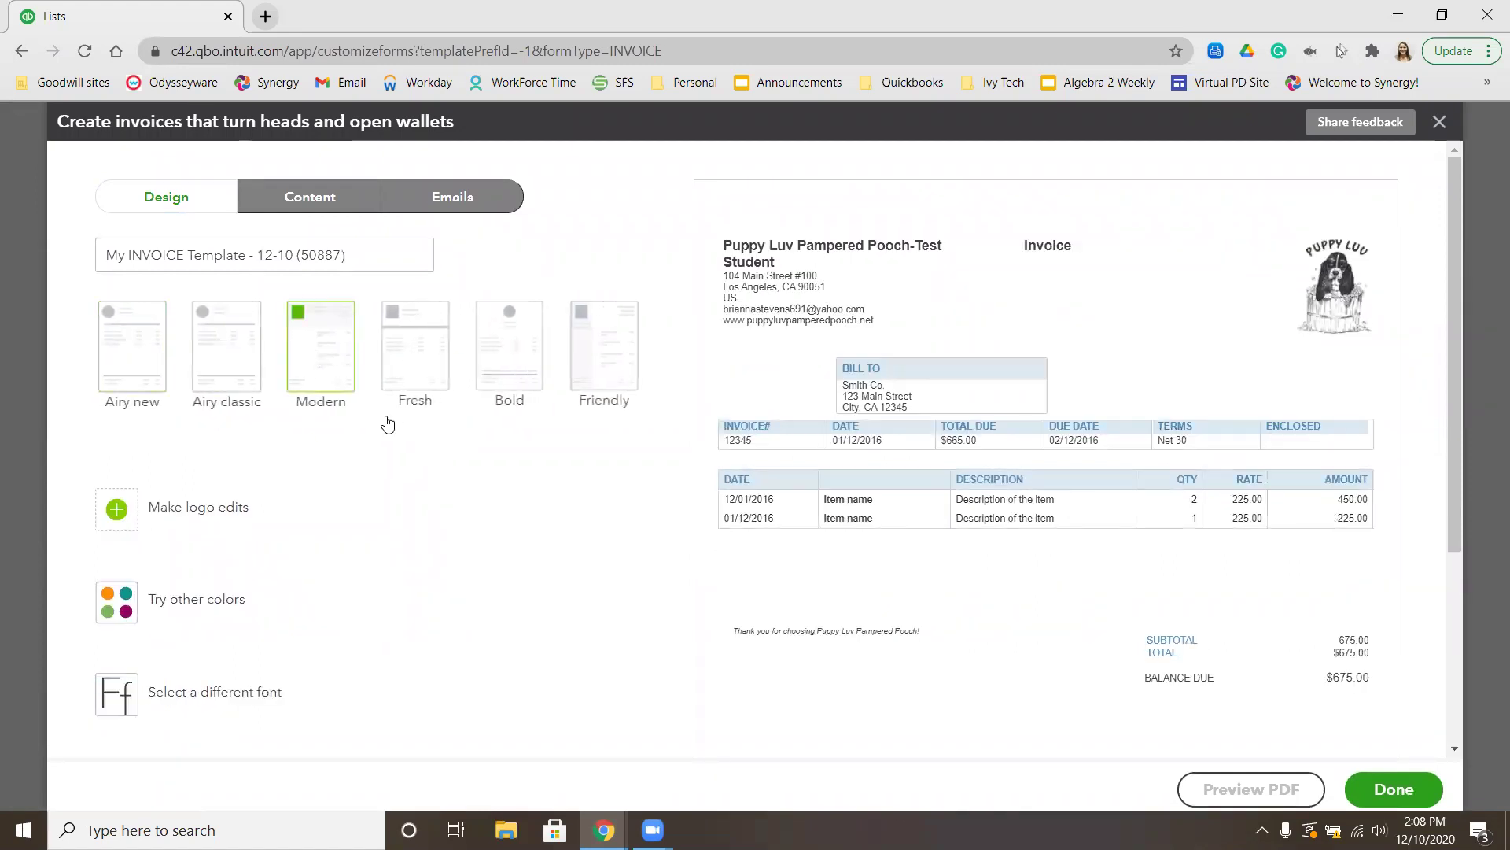
{"action": "left_click", "coordinate": [223, 607]}
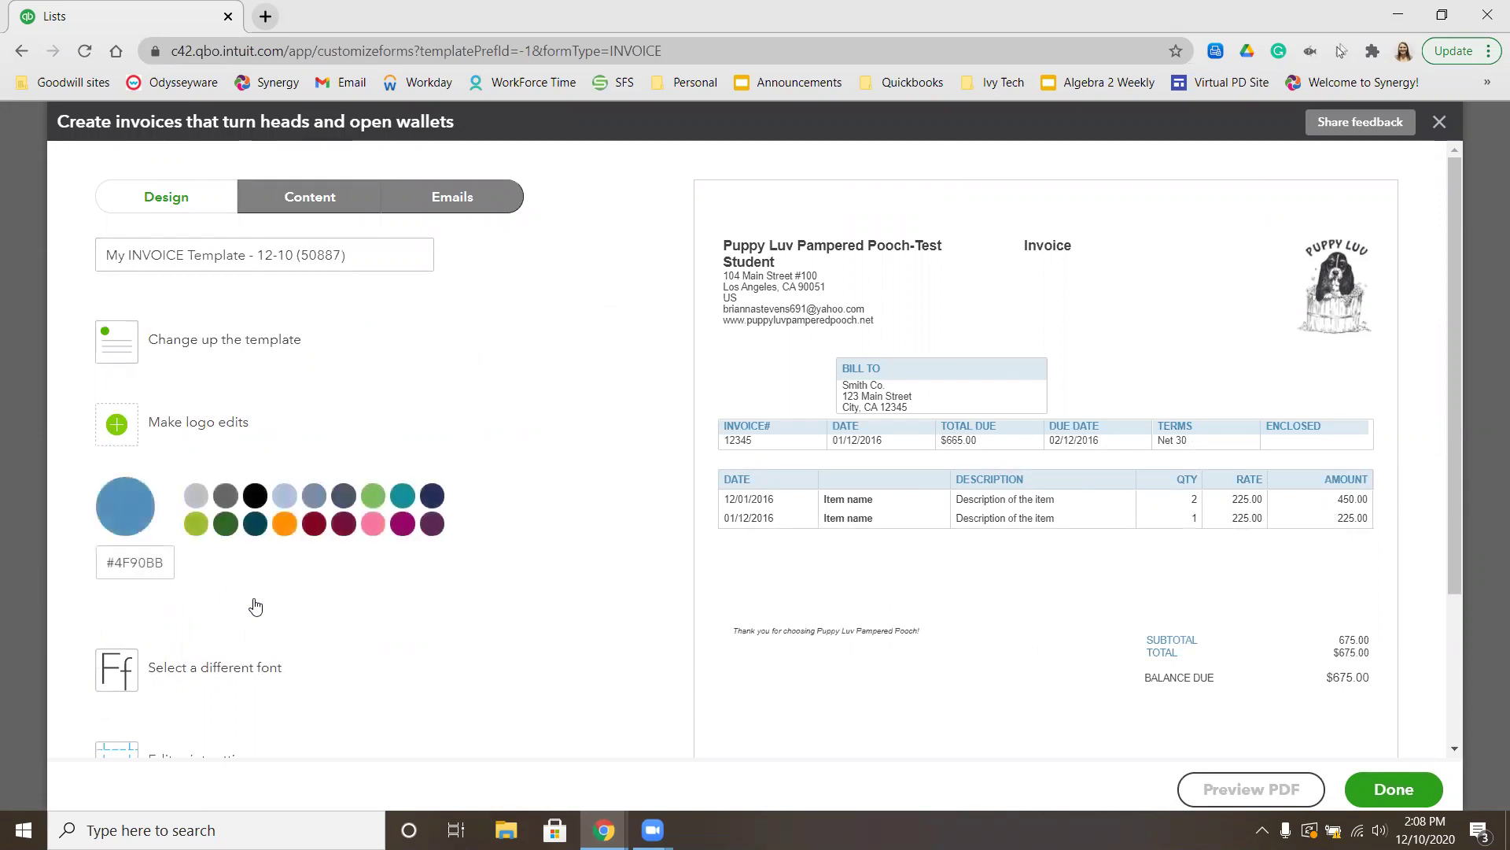
{"action": "left_click", "coordinate": [374, 524]}
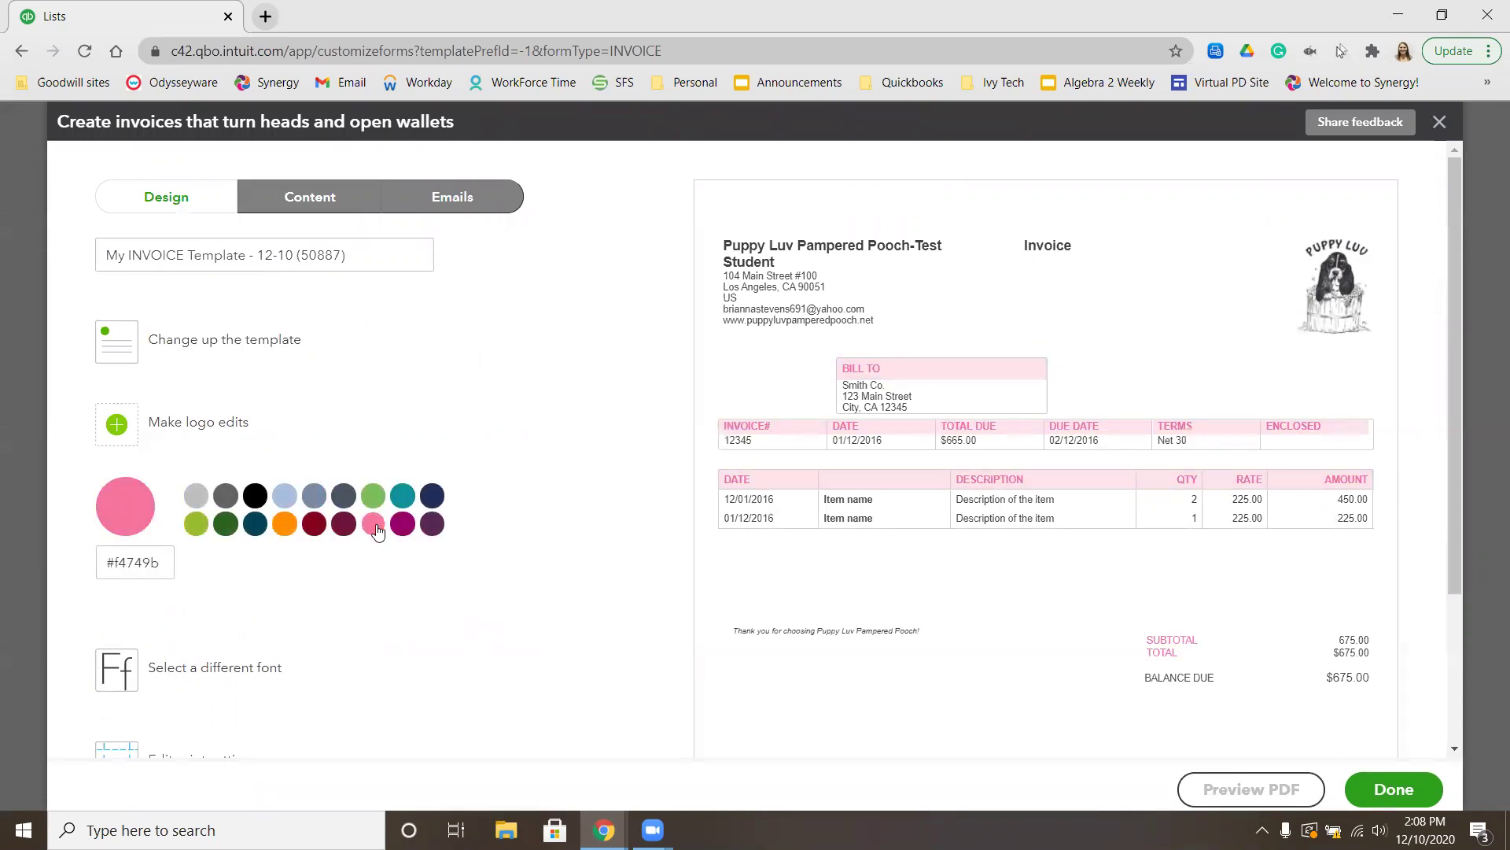
{"action": "left_click", "coordinate": [125, 670]}
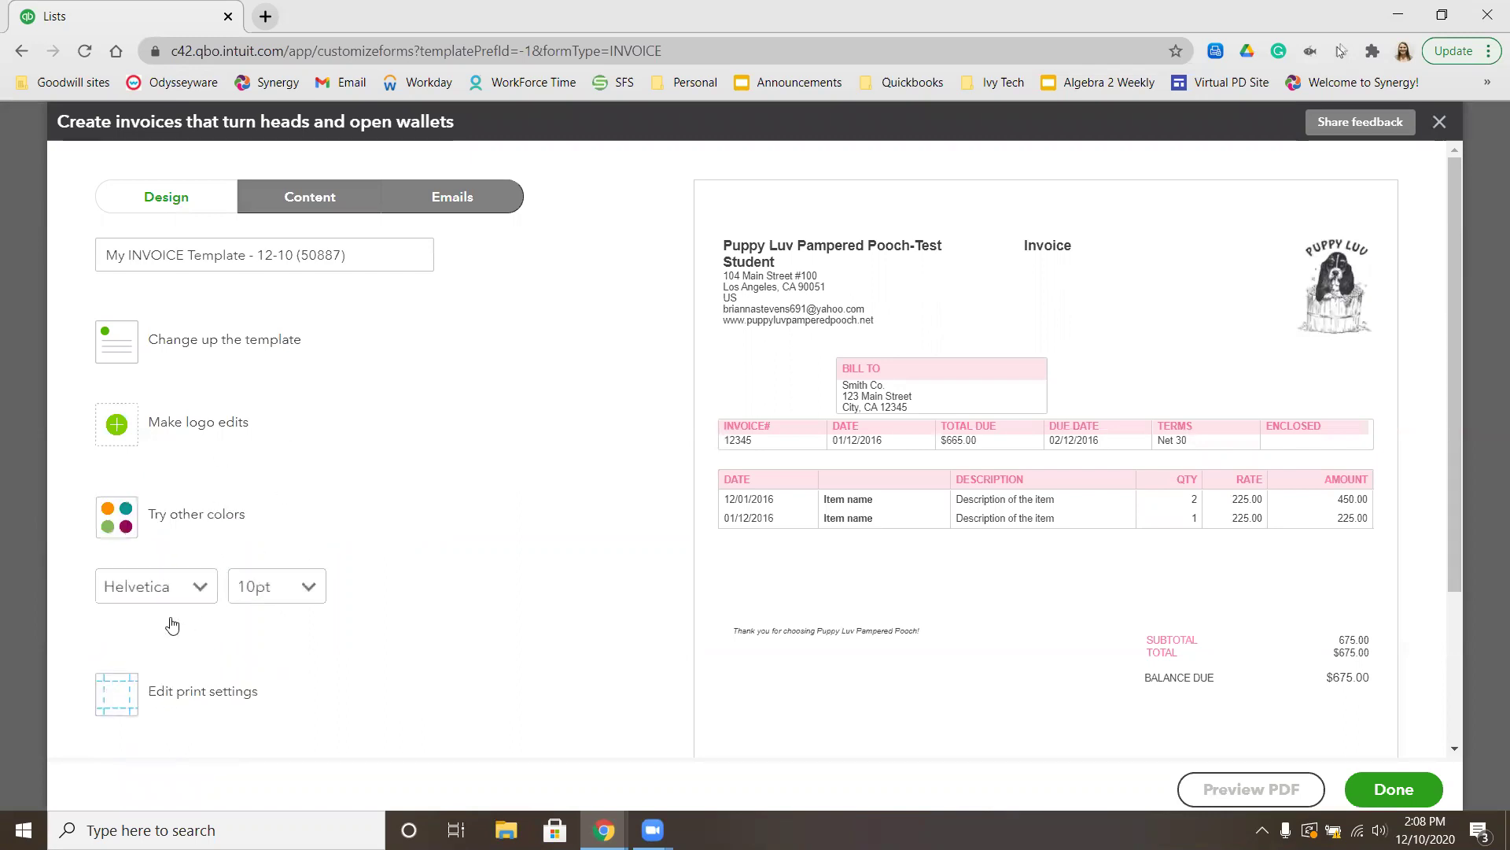
{"action": "left_click", "coordinate": [165, 586]}
{"action": "left_click", "coordinate": [134, 661]}
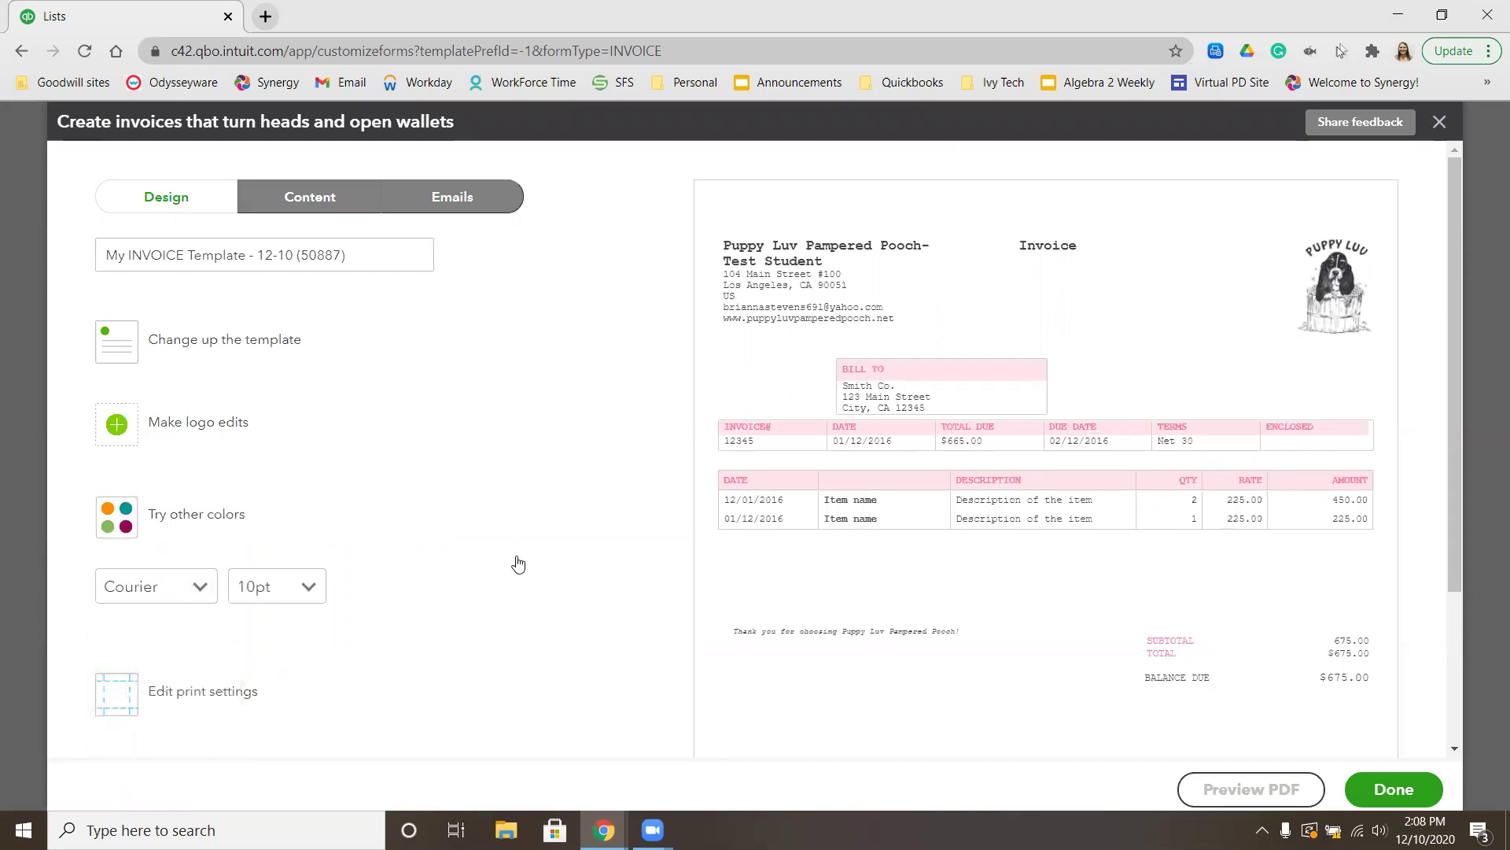
- Set the left and right page margins to 0.5 inches
{"action": "scroll", "coordinate": [477, 575], "scroll_direction": "down", "scroll_amount": 1}
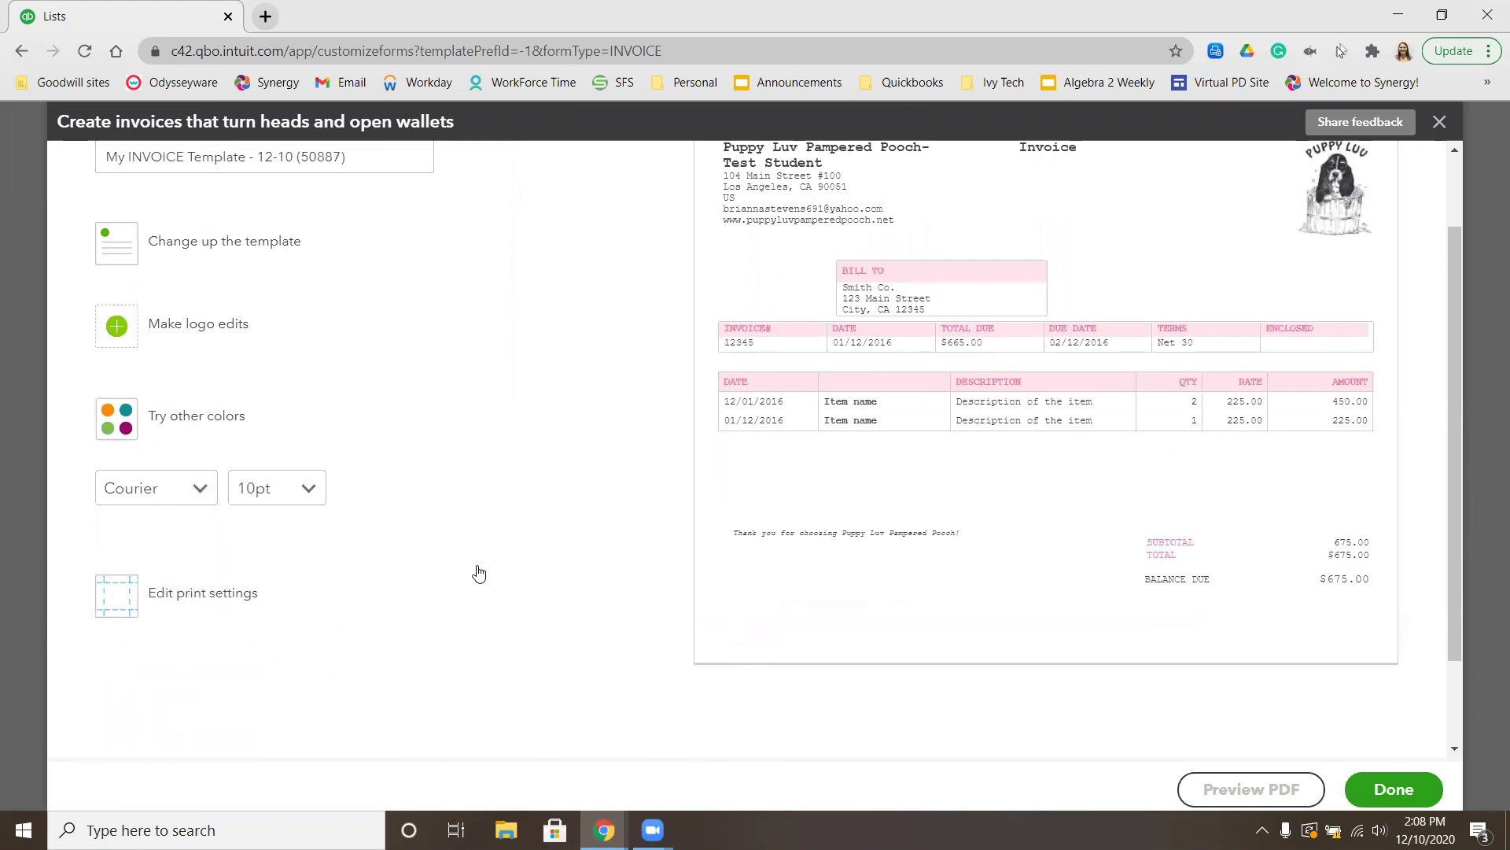
{"action": "left_click", "coordinate": [214, 604]}
{"action": "left_click", "coordinate": [211, 622]}
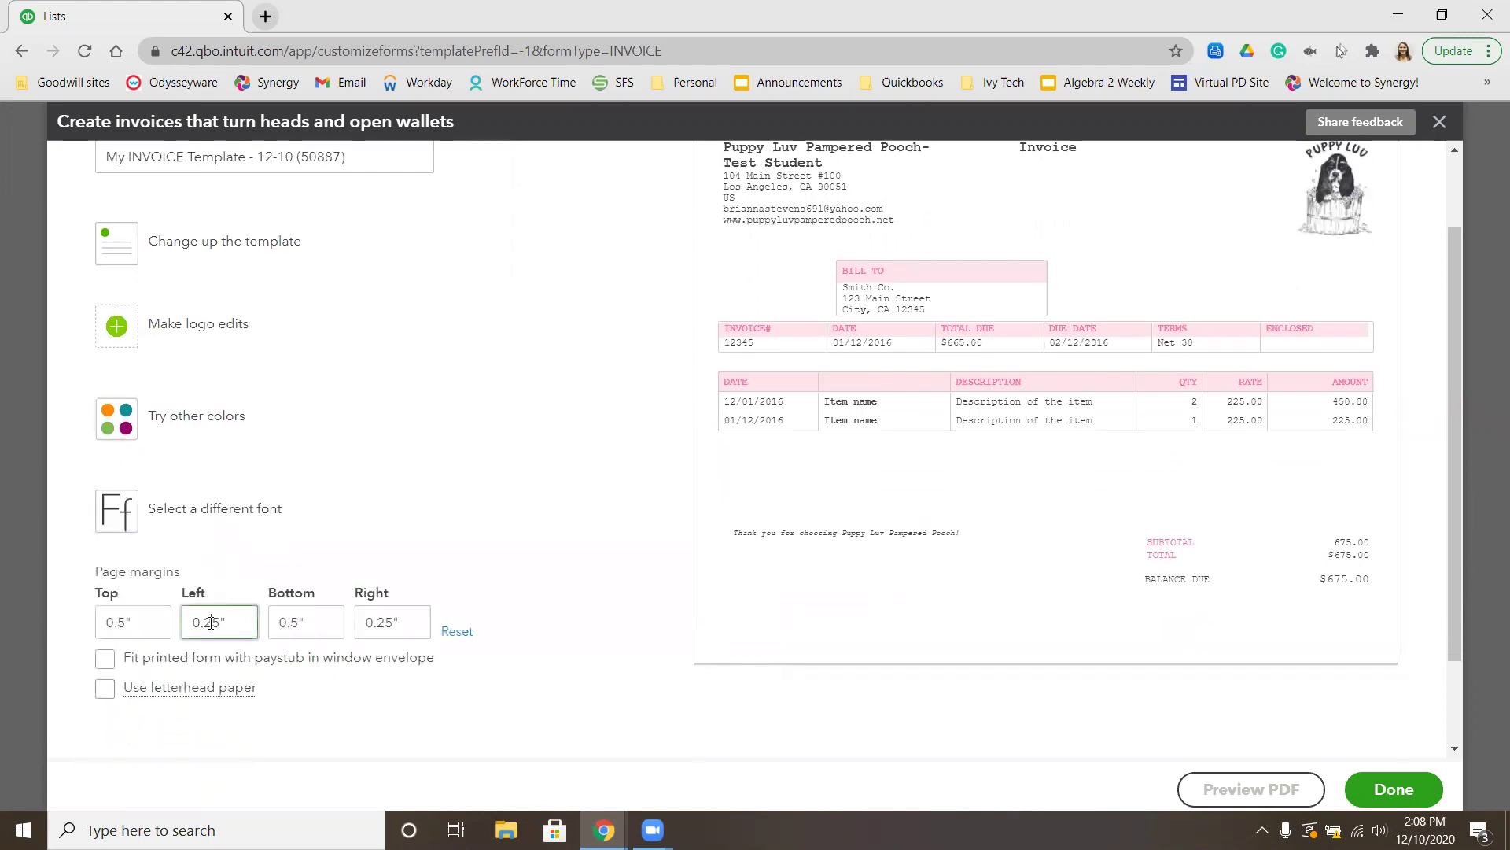
{"action": "key", "text": "BackSpace"}
{"action": "key", "text": "Tab"}
{"action": "key", "text": "Tab"}
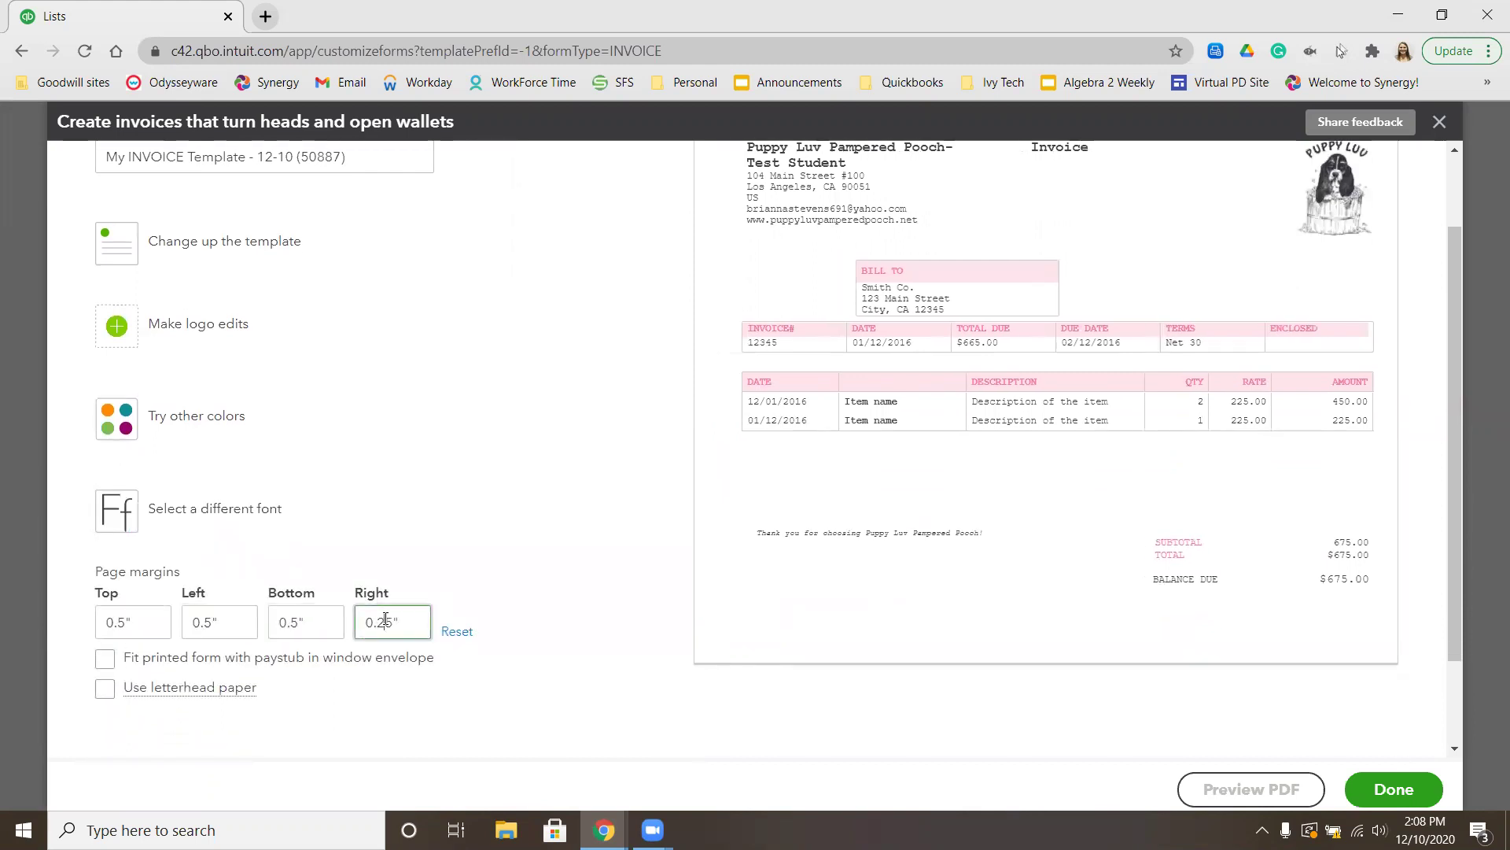
{"action": "left_click", "coordinate": [386, 622]}
{"action": "key", "text": "BackSpace"}
{"action": "scroll", "coordinate": [529, 684], "scroll_direction": "down", "scroll_amount": 1}
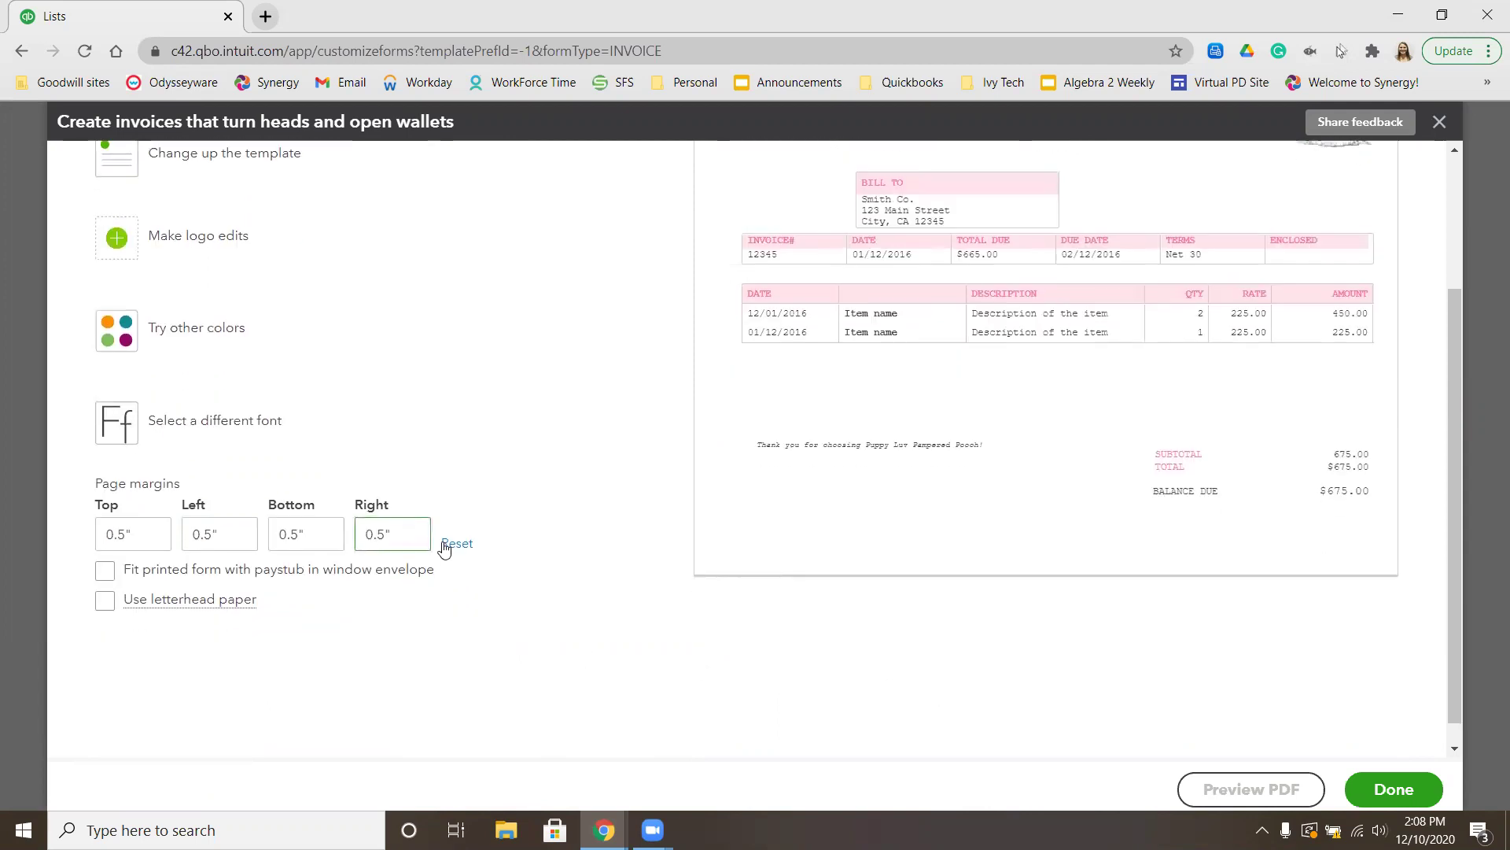
{"action": "scroll", "coordinate": [444, 548], "scroll_direction": "up", "scroll_amount": 2}
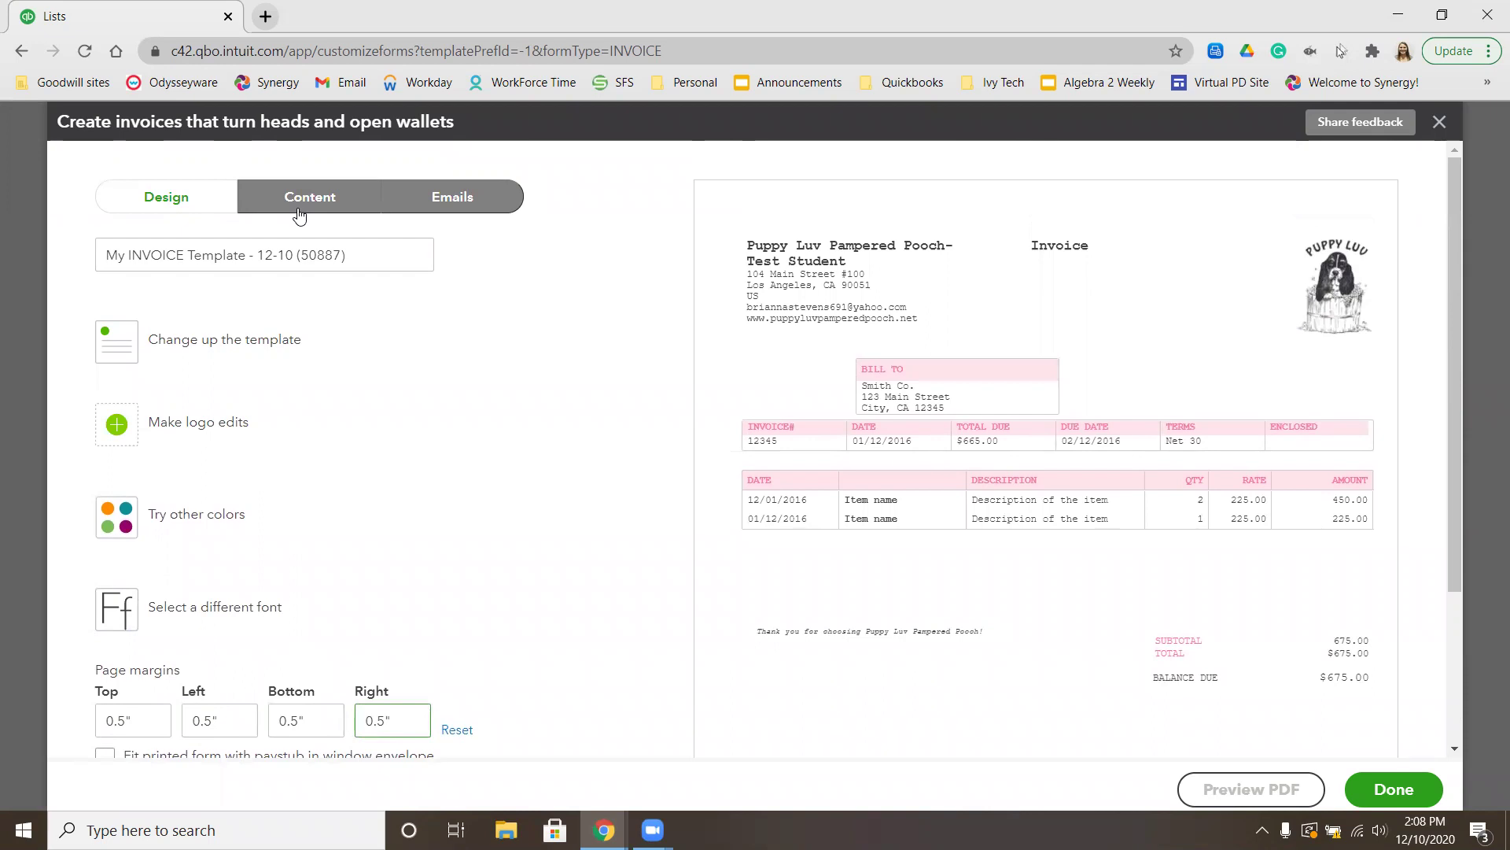
- Replace the style name with GreenWay Kennels and move to the Content tab
{"action": "left_click", "coordinate": [366, 256]}
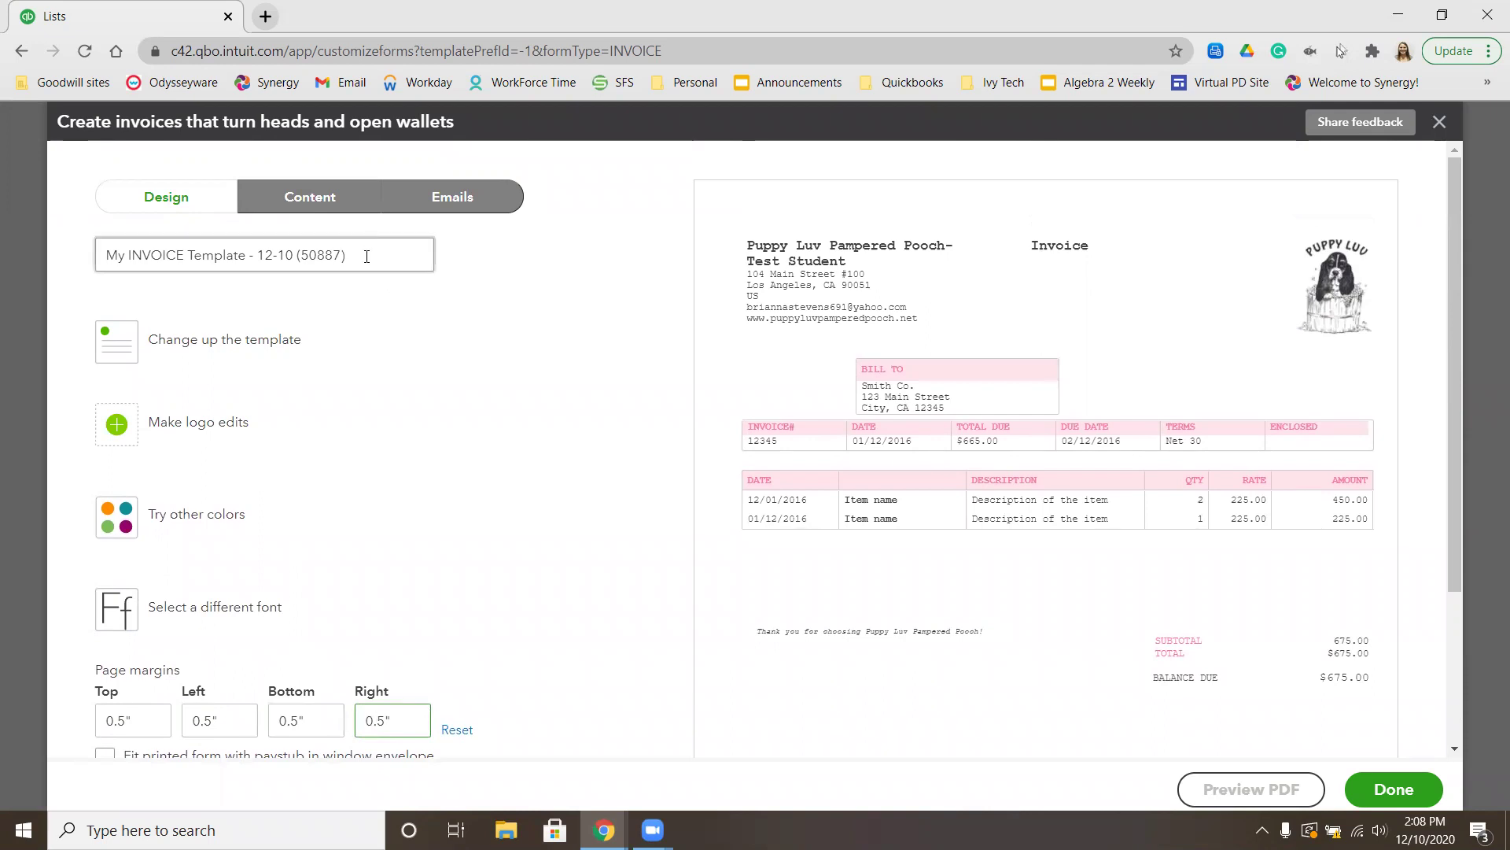
{"action": "triple_click", "coordinate": [367, 255]}
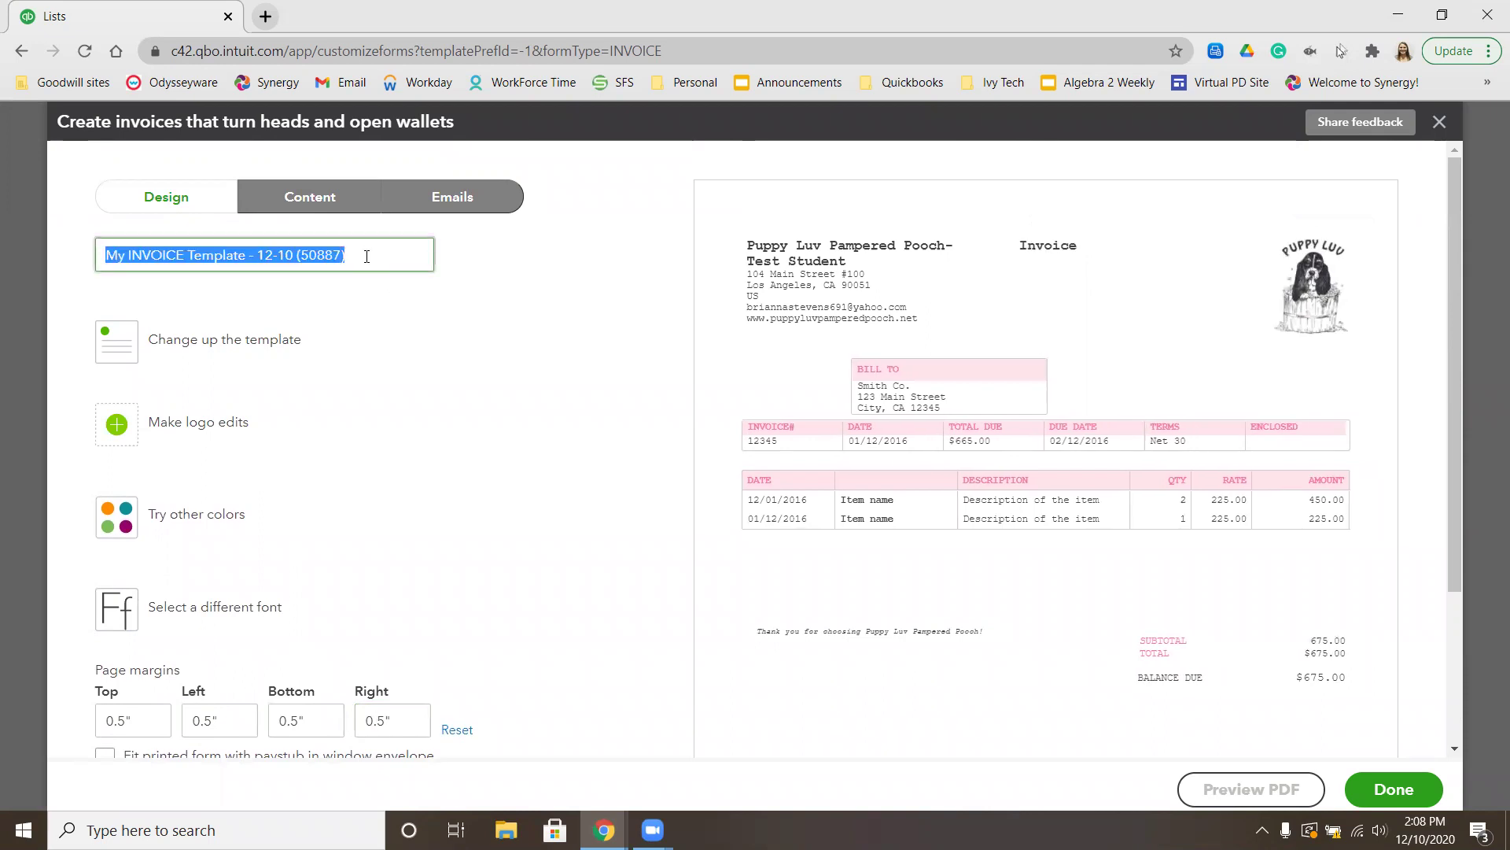
{"action": "type", "text": "Gr"}
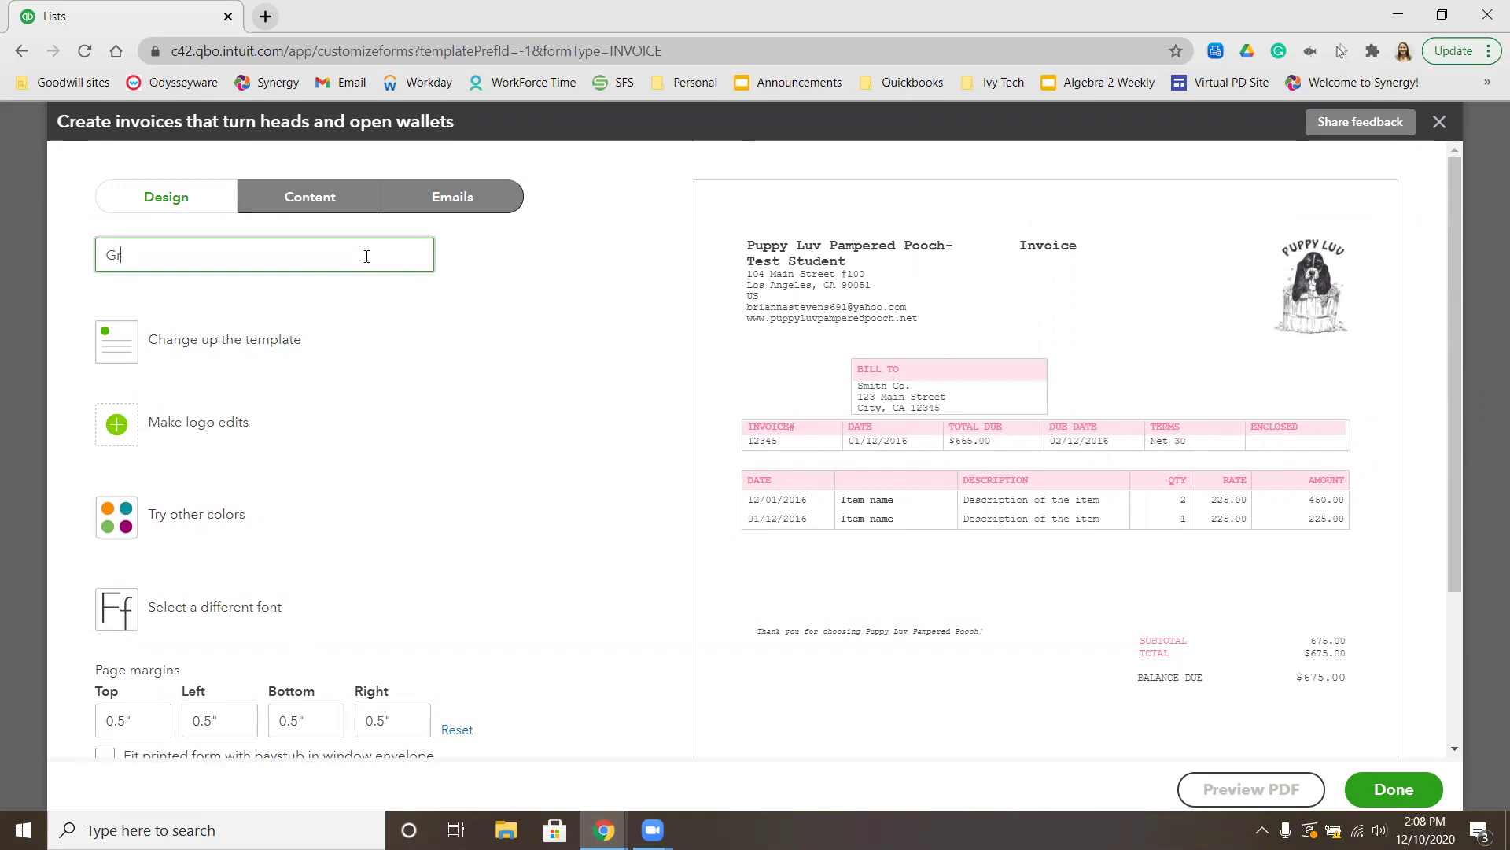
{"action": "type", "text": "eenWay Kennels"}
{"action": "left_click", "coordinate": [355, 205]}
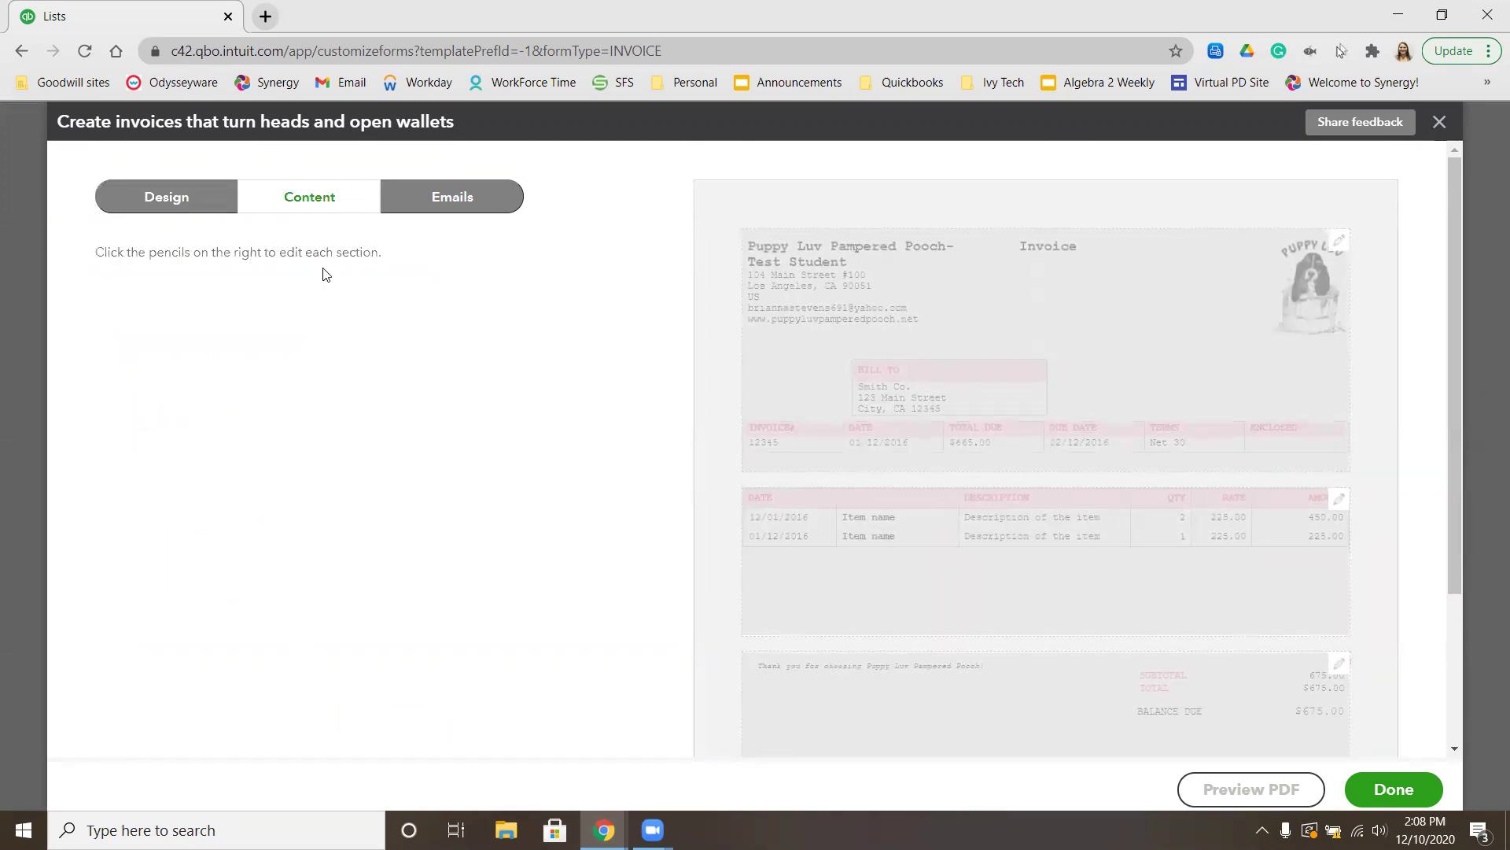
- Add the business address to the invoice header
{"action": "left_click", "coordinate": [956, 329]}
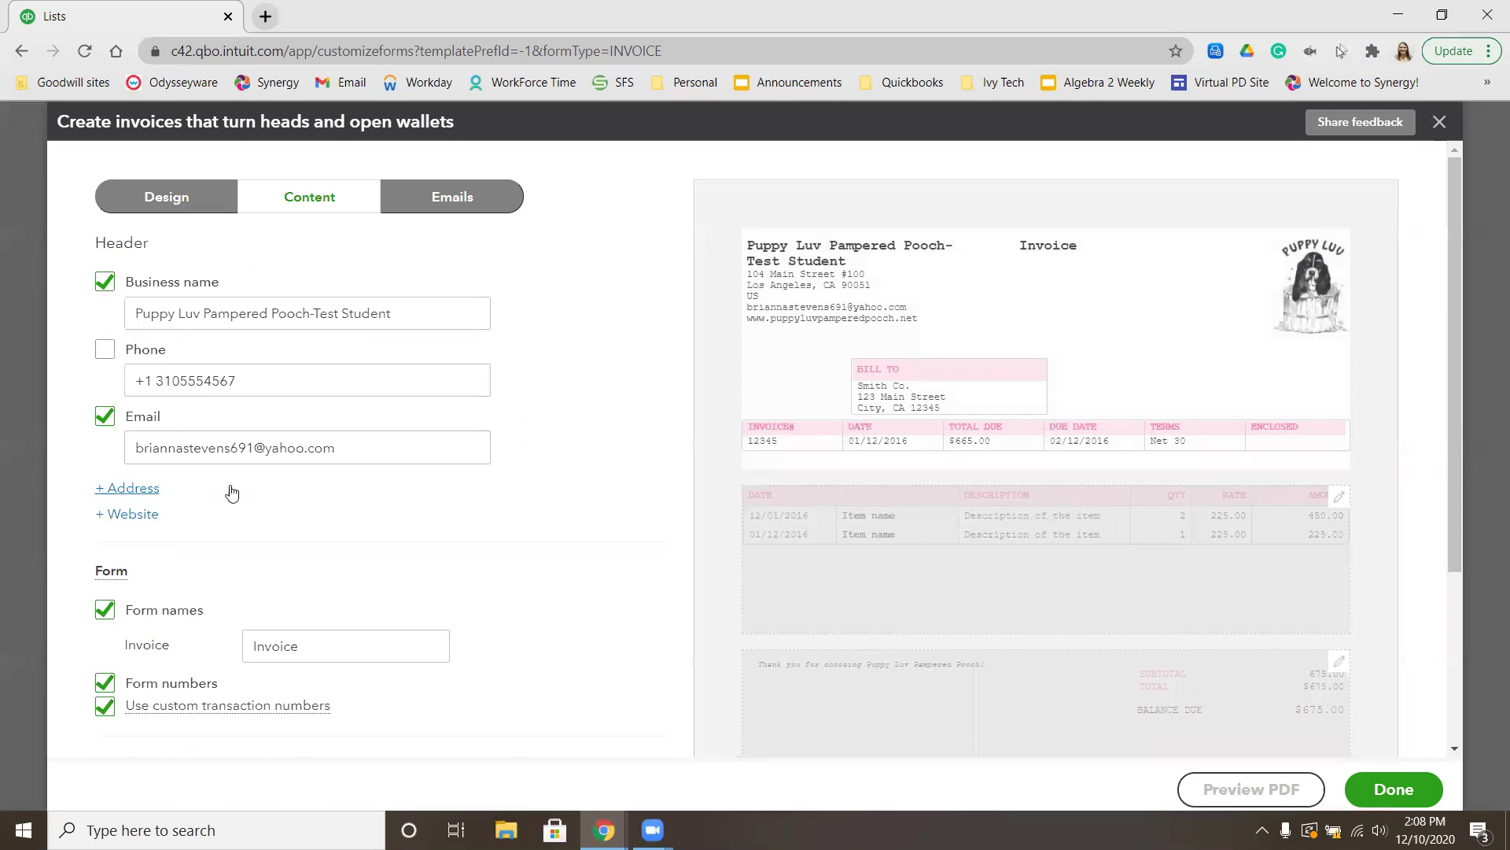
{"action": "left_click", "coordinate": [134, 491]}
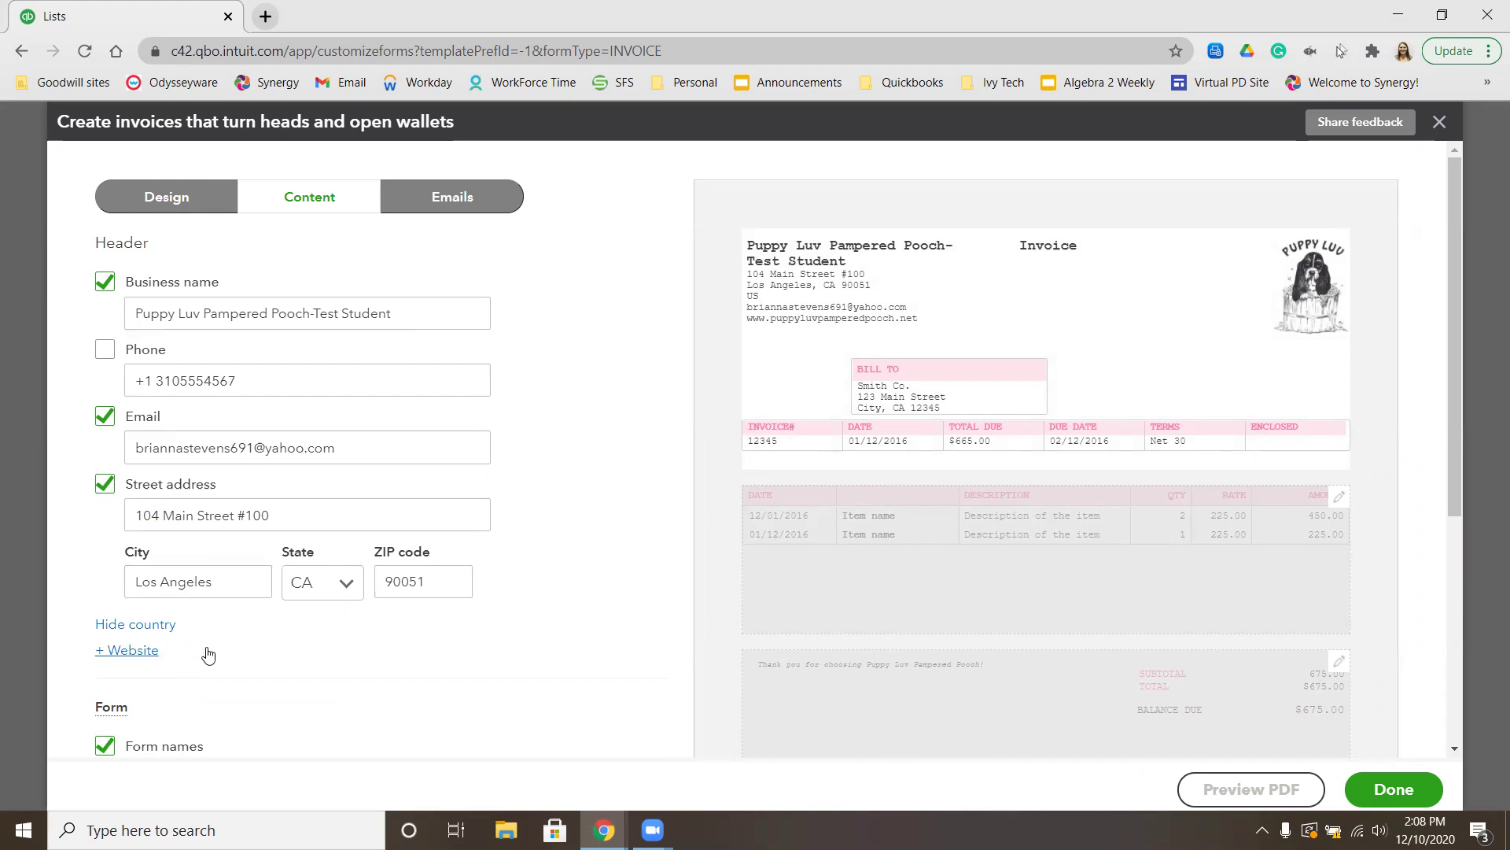
{"action": "scroll", "coordinate": [523, 593], "scroll_direction": "down", "scroll_amount": 1}
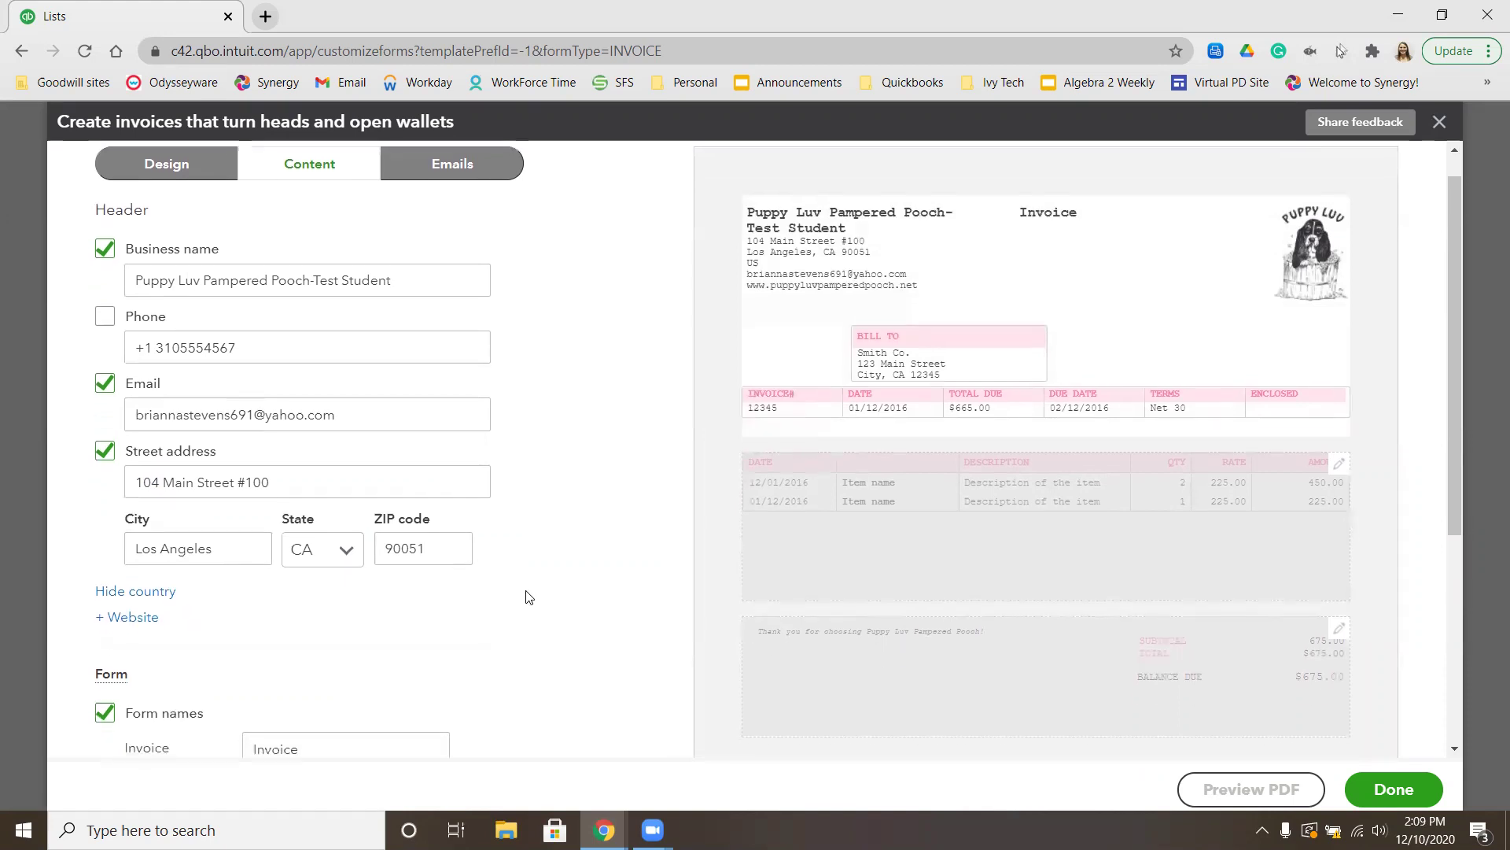
- Enter the thank-you footer message and save the GreenWay Kennels invoice style
{"action": "left_click", "coordinate": [823, 666]}
{"action": "left_click", "coordinate": [250, 461]}
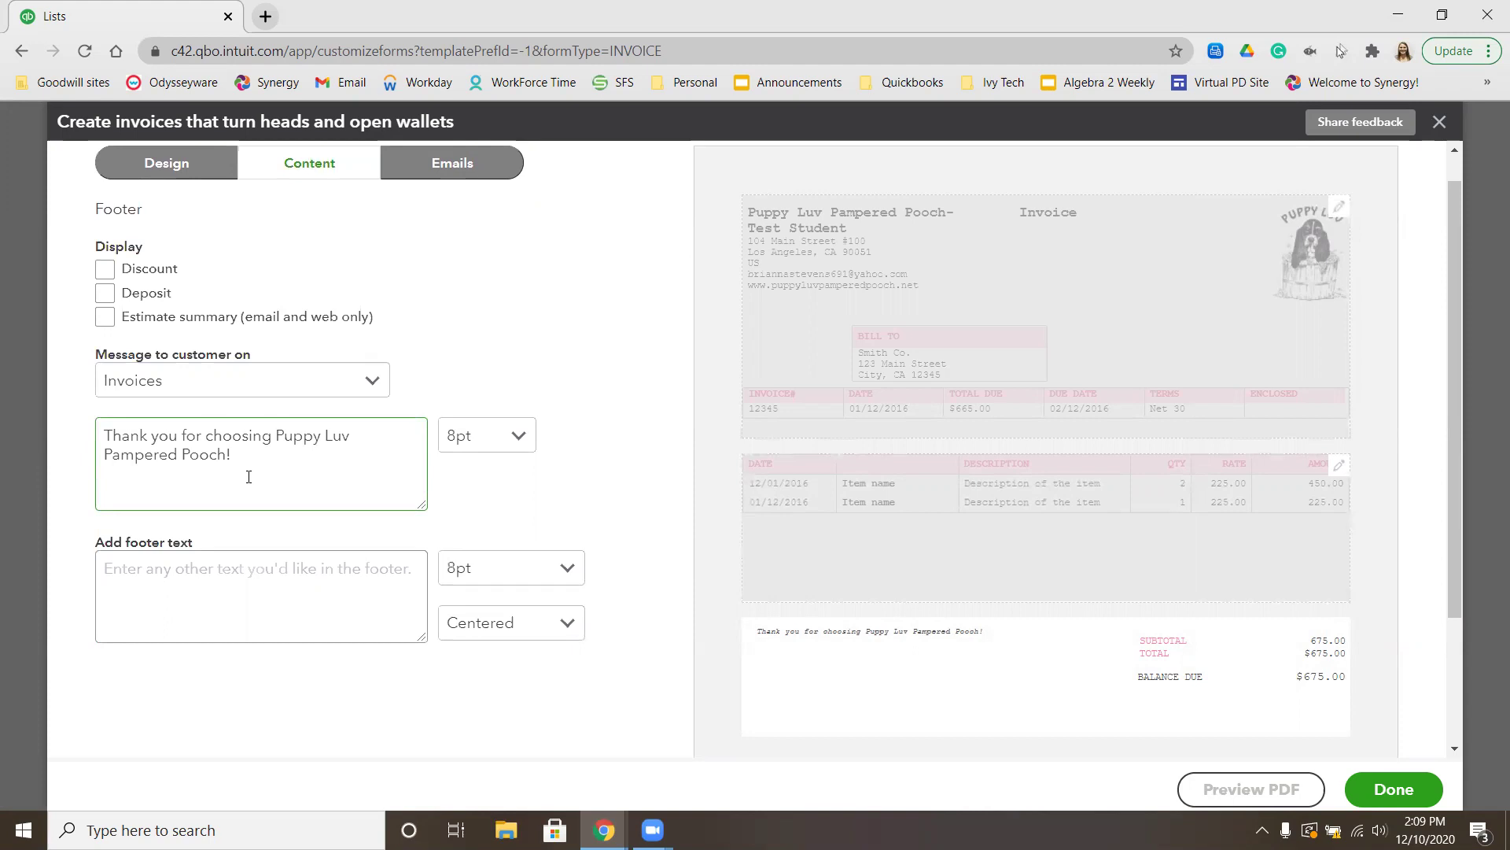
{"action": "left_click", "coordinate": [841, 439]}
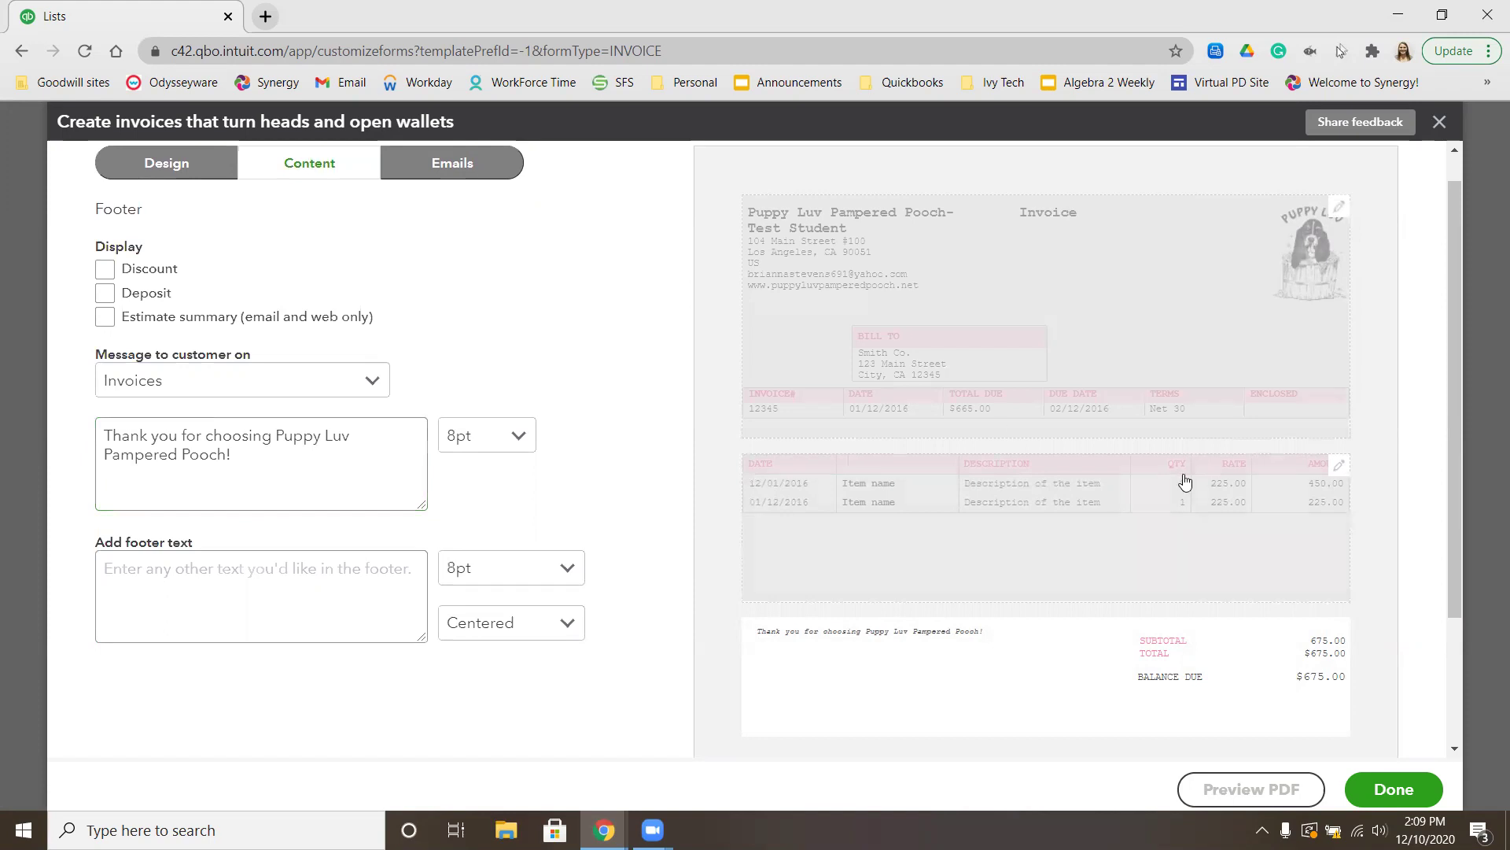
{"action": "left_click", "coordinate": [1377, 790]}
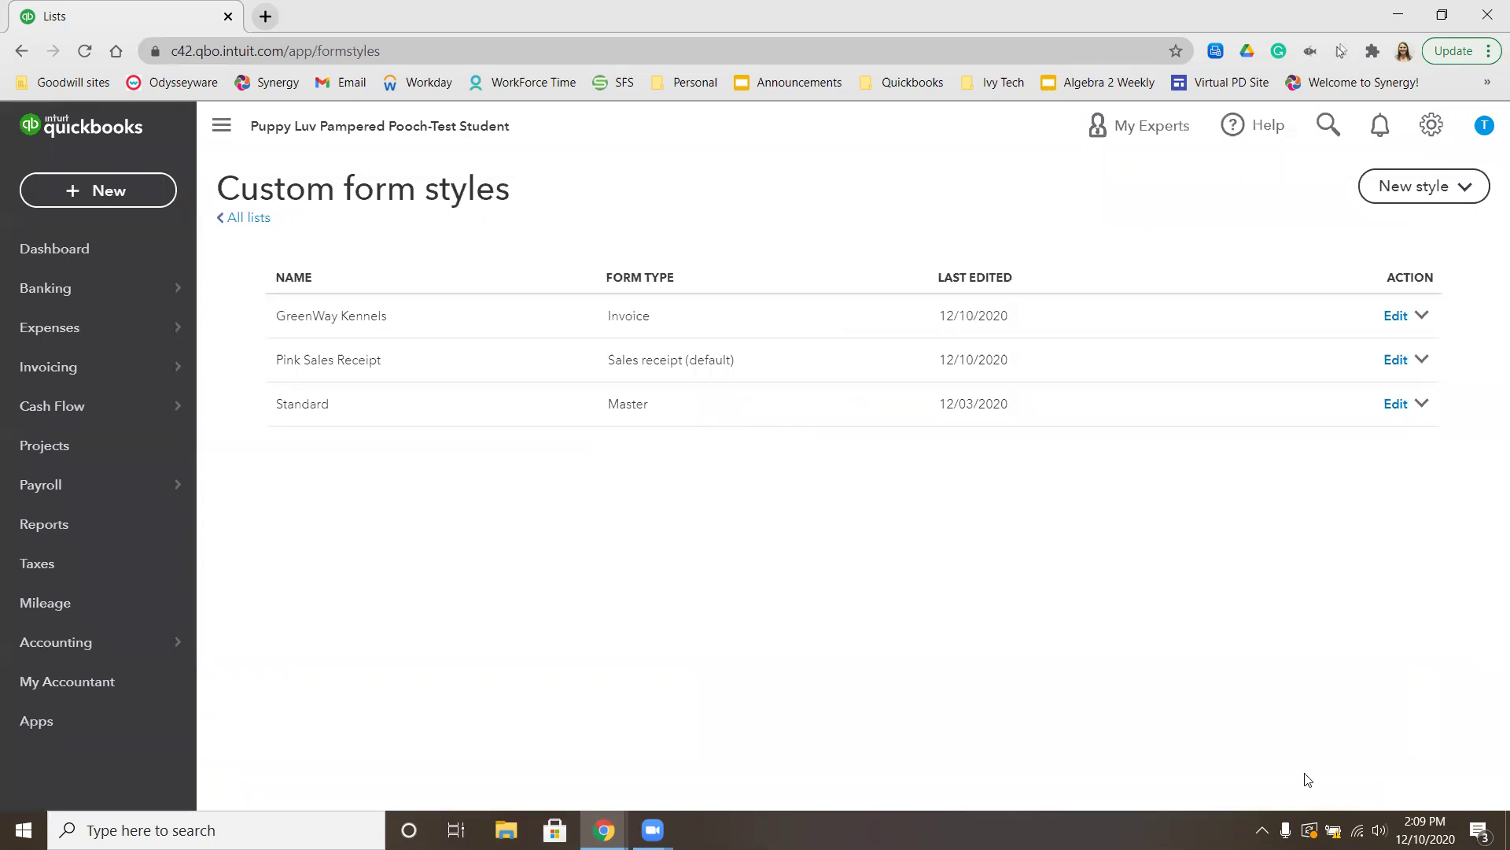
- Start new invoice 1013, dismiss the tour popup, and search clients for 'Gr'
{"action": "left_click", "coordinate": [105, 200]}
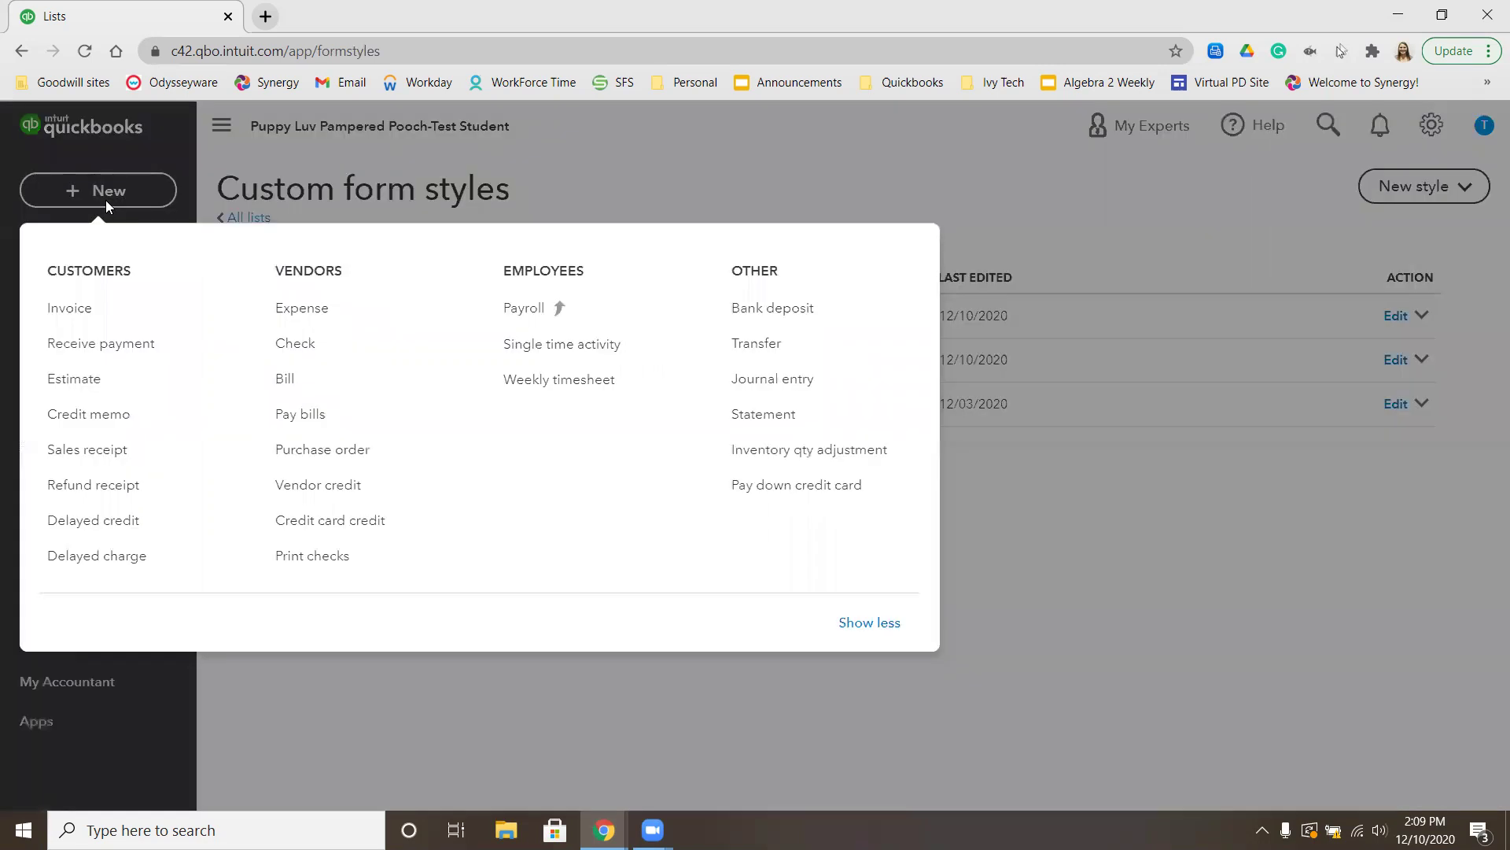
{"action": "left_click", "coordinate": [60, 310]}
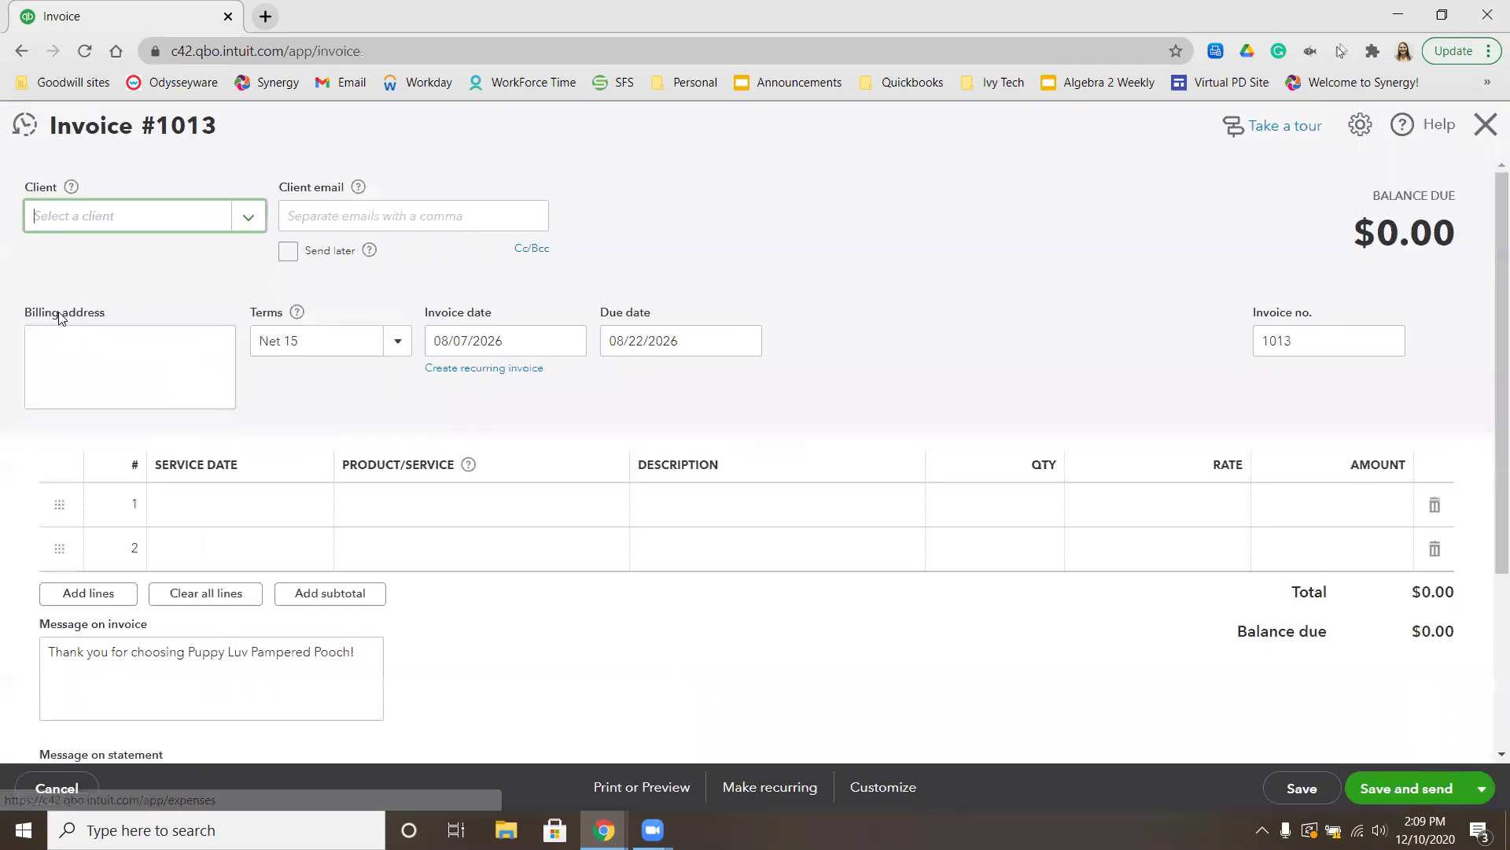
{"action": "left_click", "coordinate": [119, 227]}
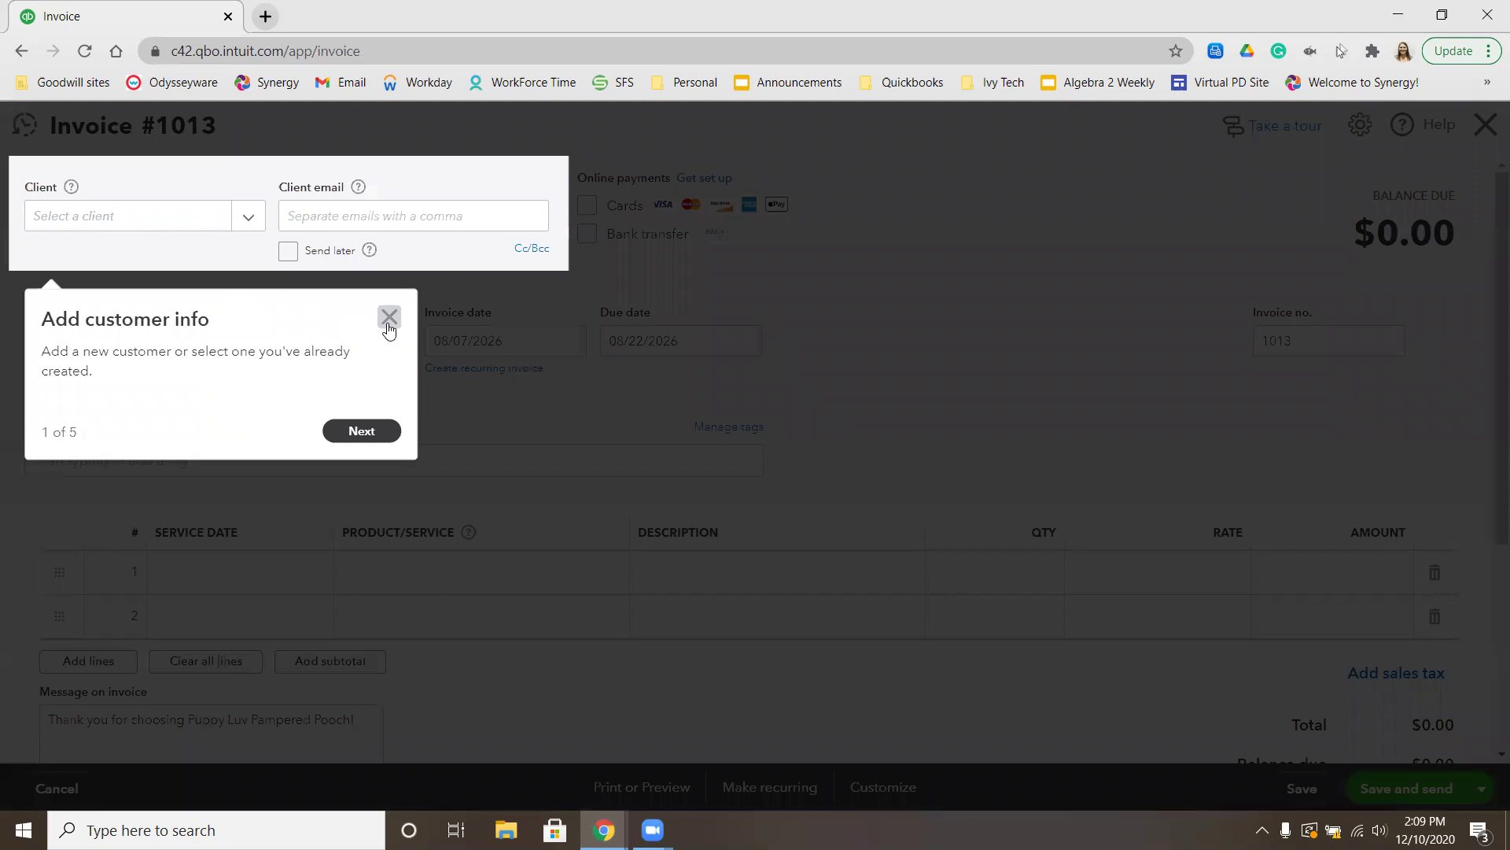
{"action": "left_click", "coordinate": [387, 317]}
{"action": "left_click", "coordinate": [125, 225]}
{"action": "type", "text": "Gr"}
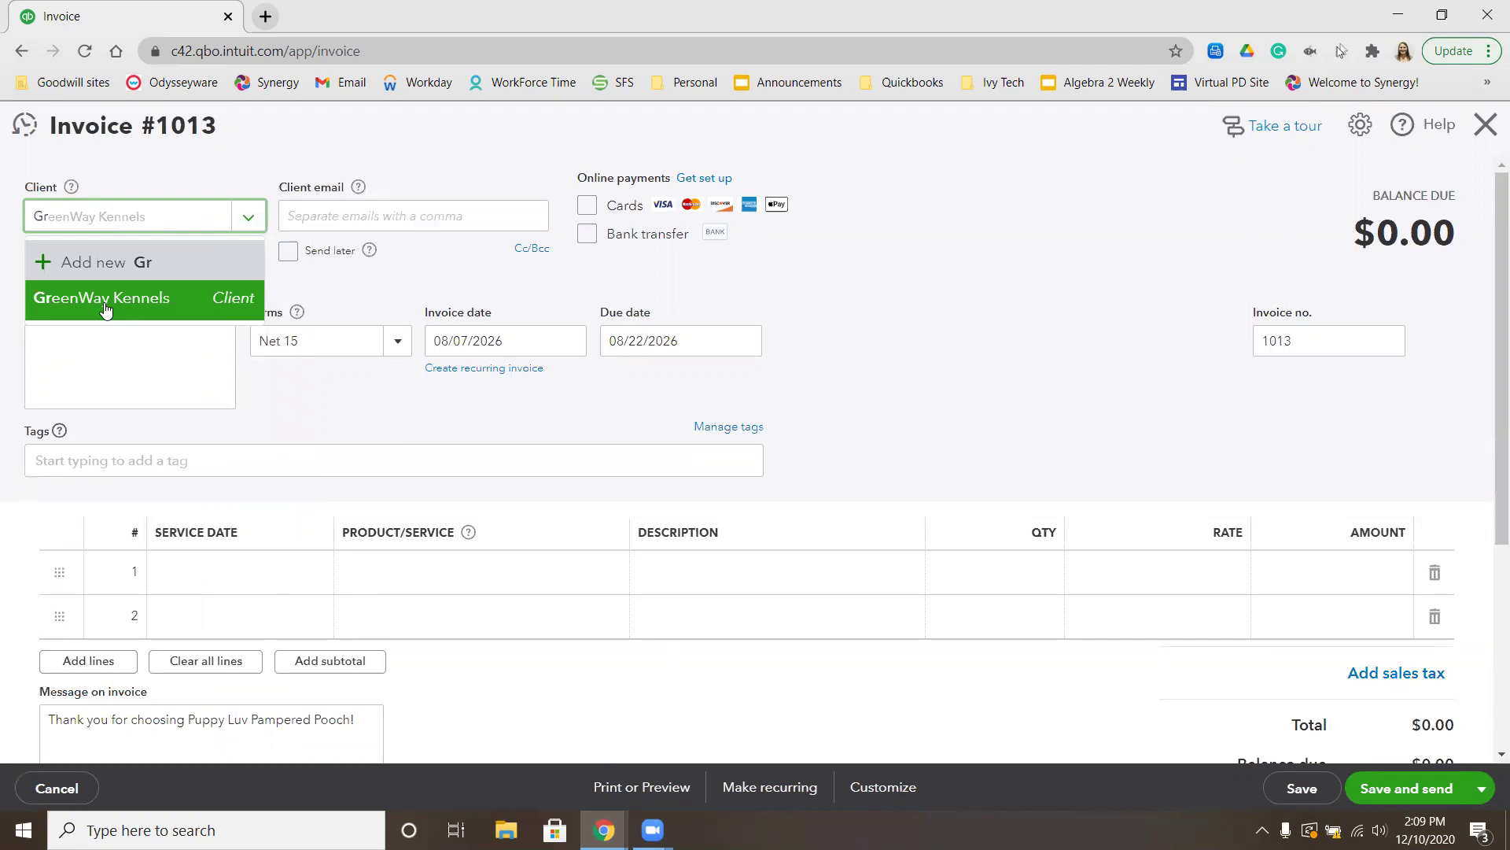
- Pick GreenWay Kennels from the client suggestions on invoice 1013
{"action": "left_click", "coordinate": [106, 307]}
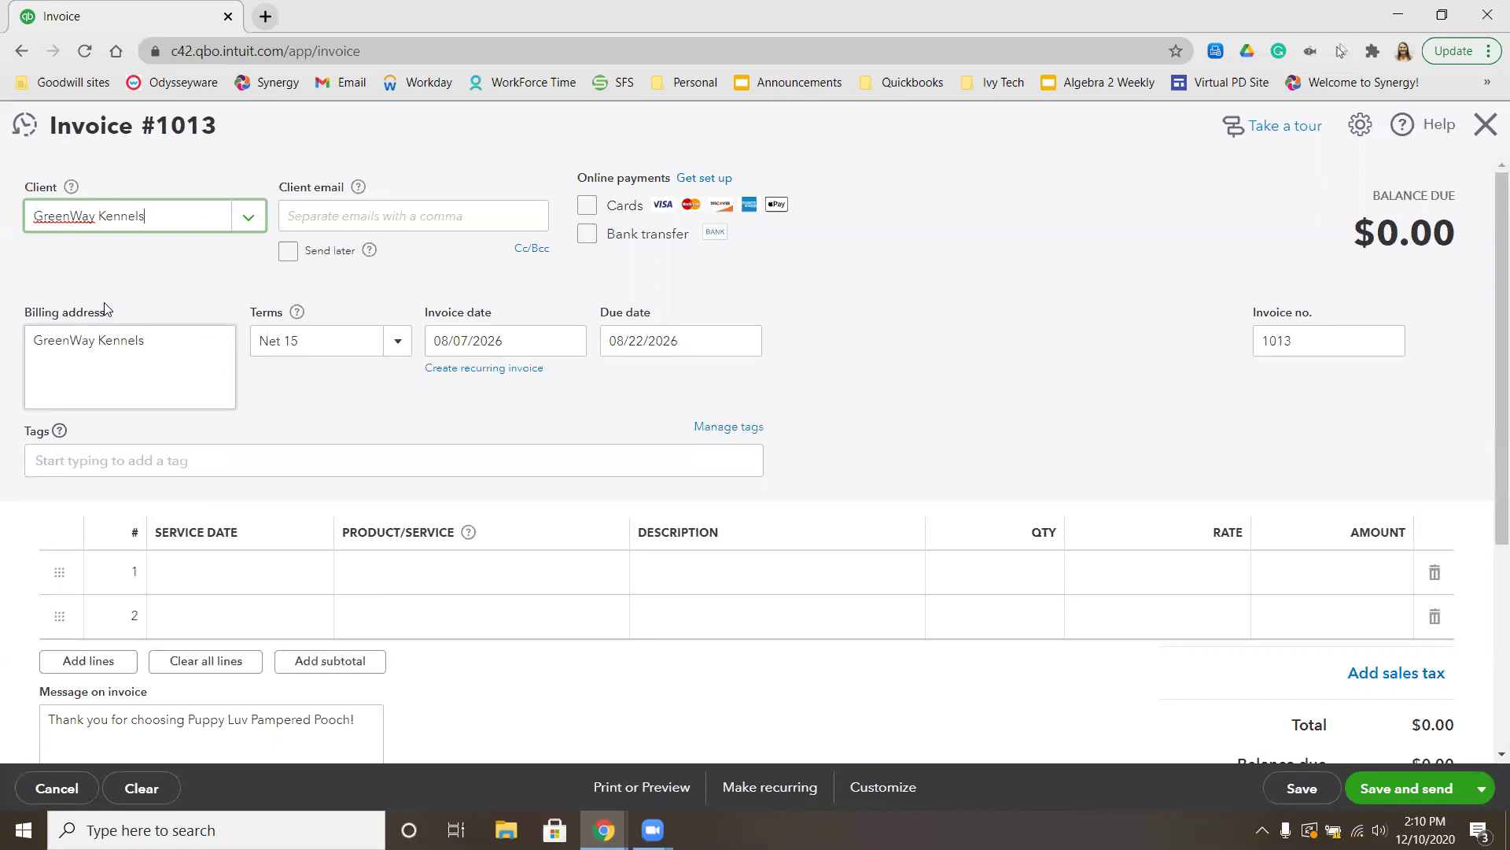
- Set invoice line 1 to Bath and Brush:Medium with quantity 7
{"action": "left_click", "coordinate": [429, 577]}
{"action": "type", "text": "bath"}
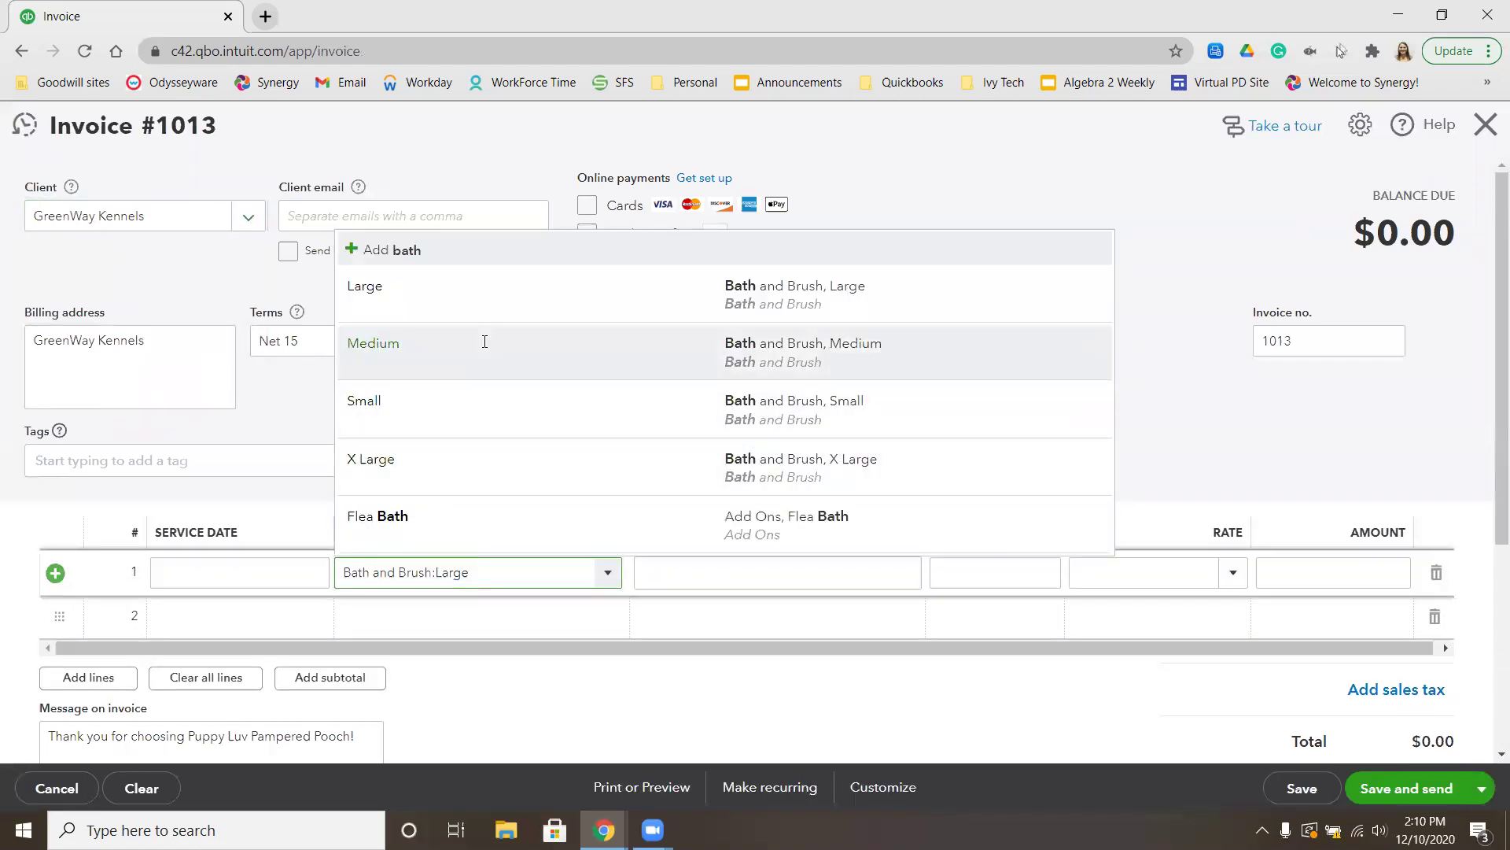
{"action": "left_click", "coordinate": [481, 343]}
{"action": "left_click", "coordinate": [1024, 581]}
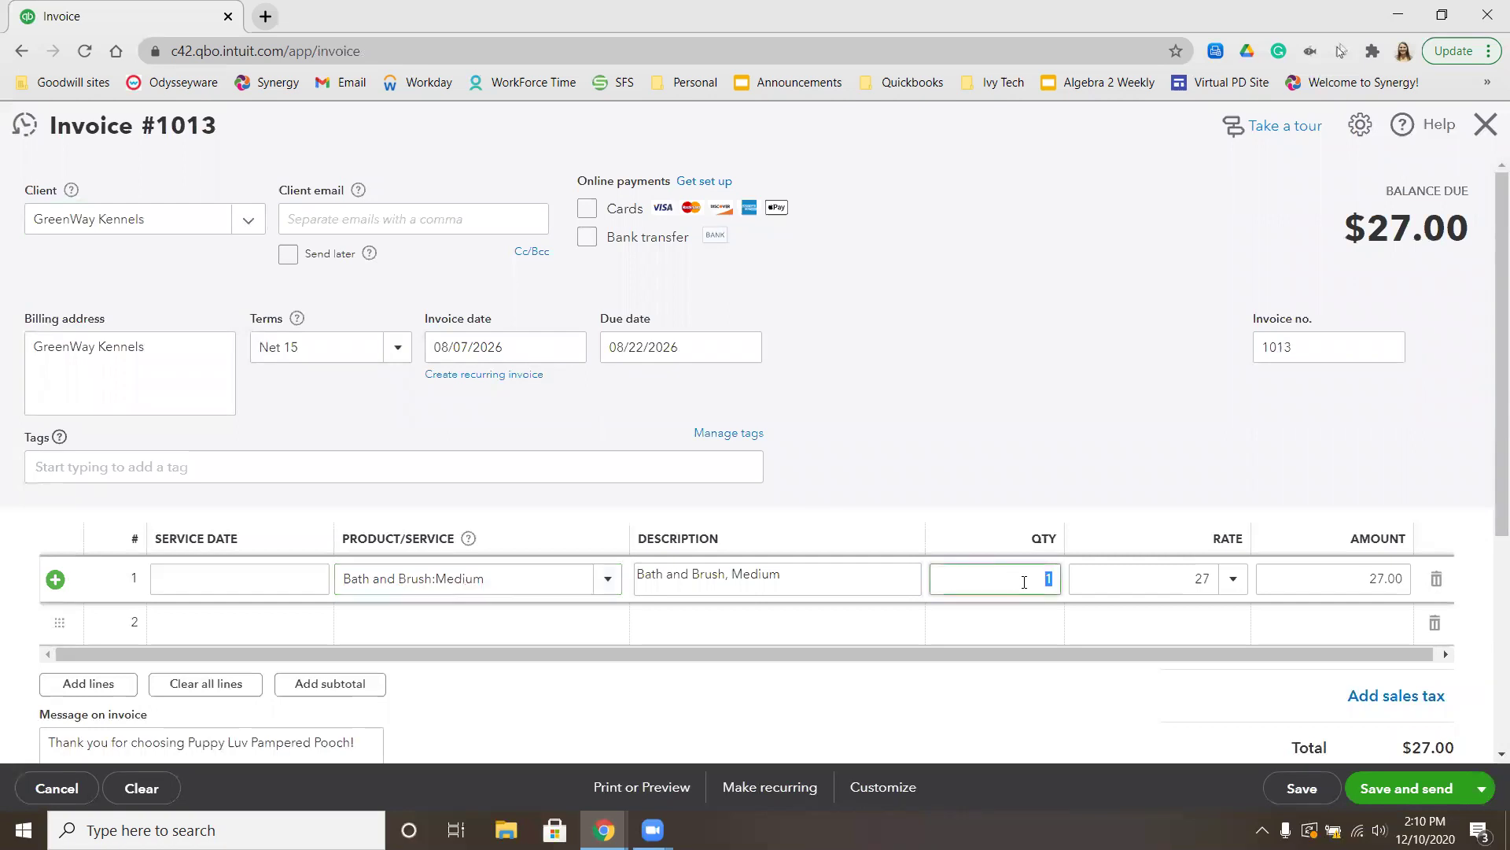
{"action": "type", "text": "7"}
- Add a second line for Add Ons:Teeth Brushed with quantity 7
{"action": "left_click", "coordinate": [546, 615]}
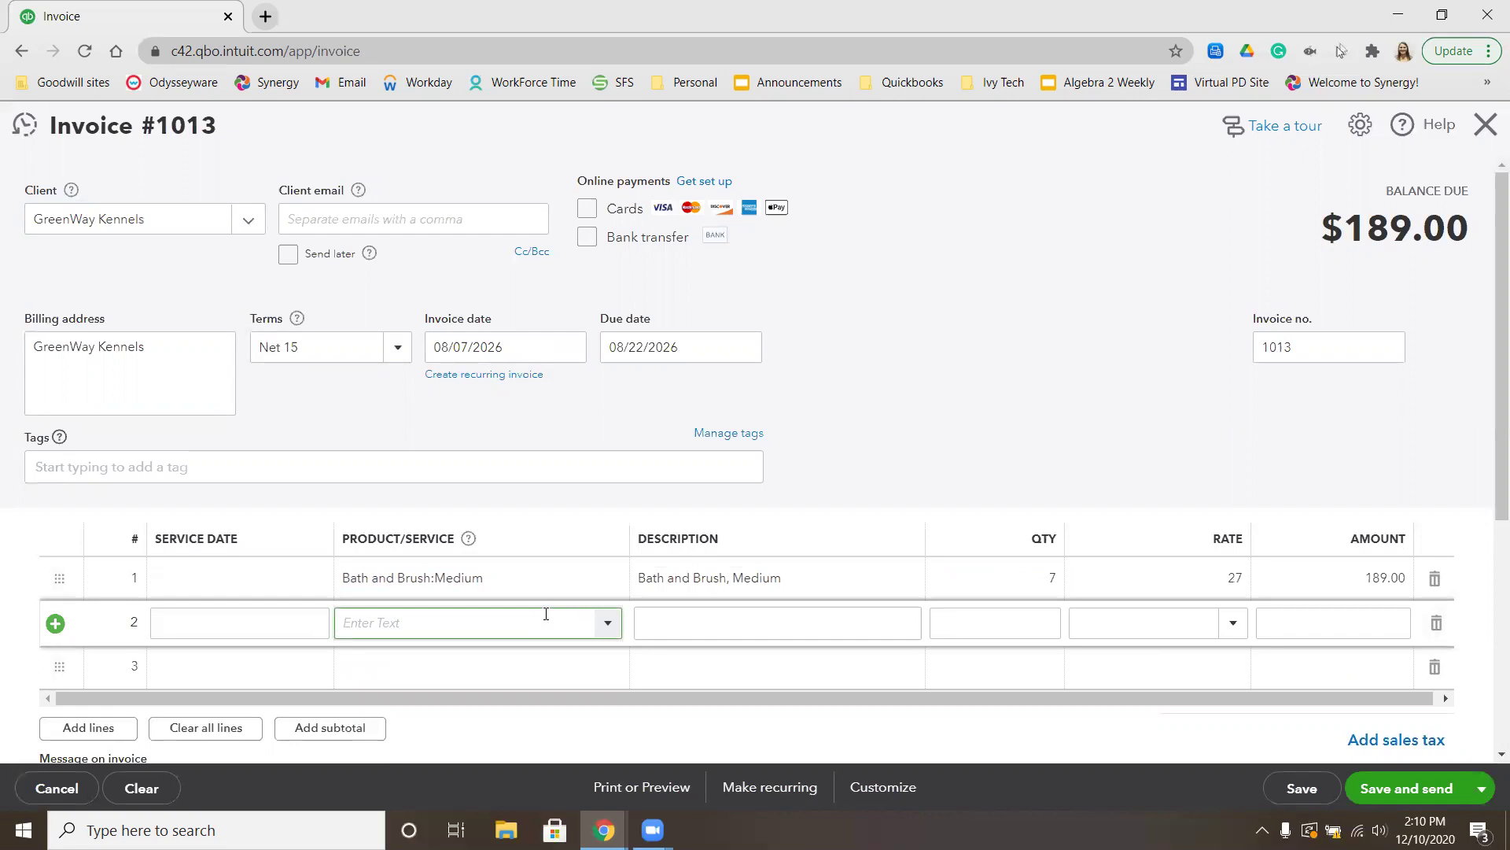
{"action": "type", "text": "tee"}
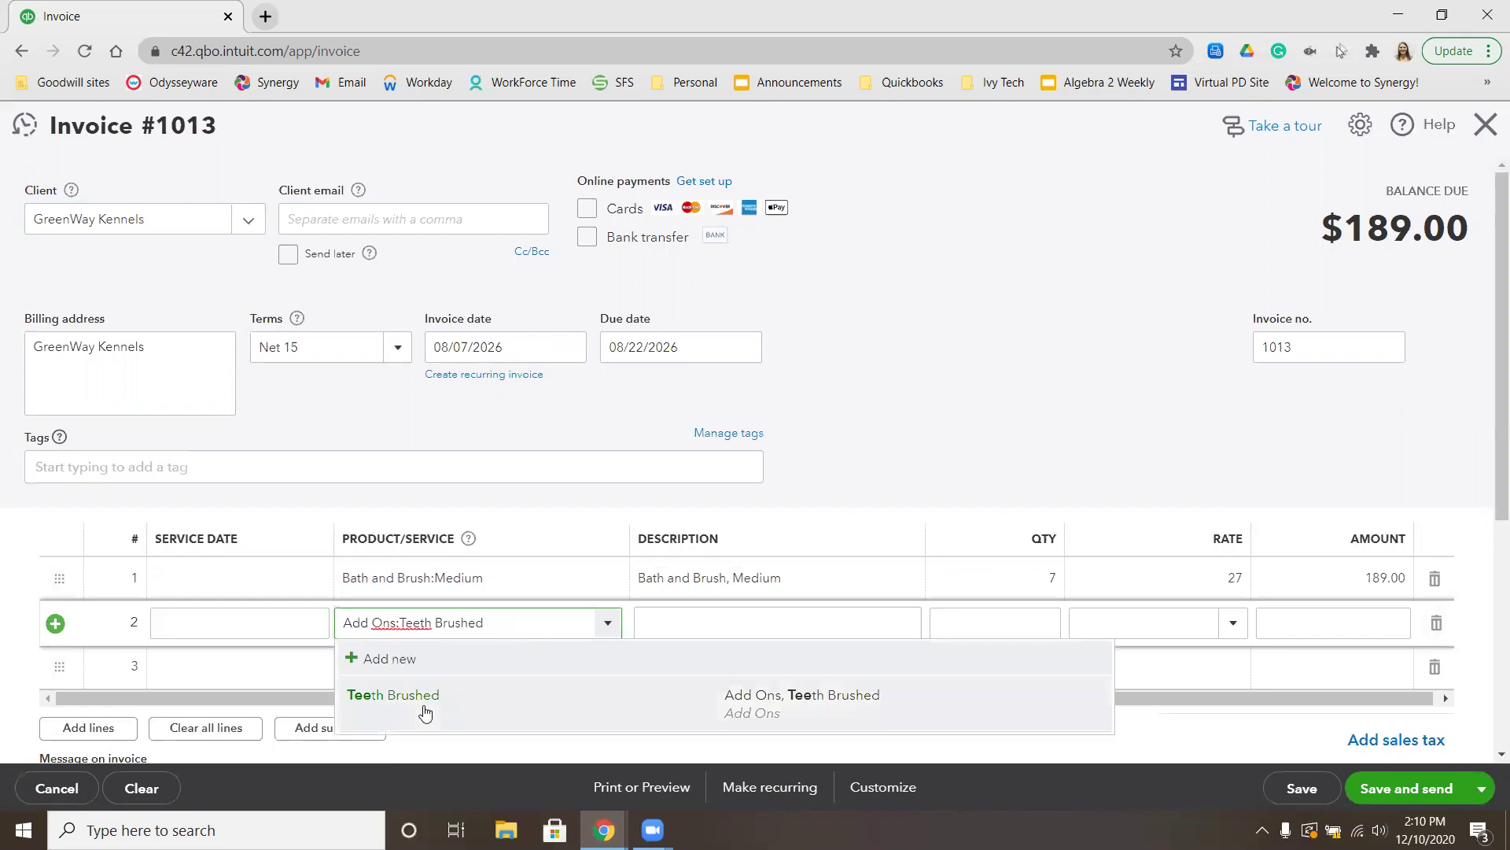
{"action": "left_click", "coordinate": [425, 706]}
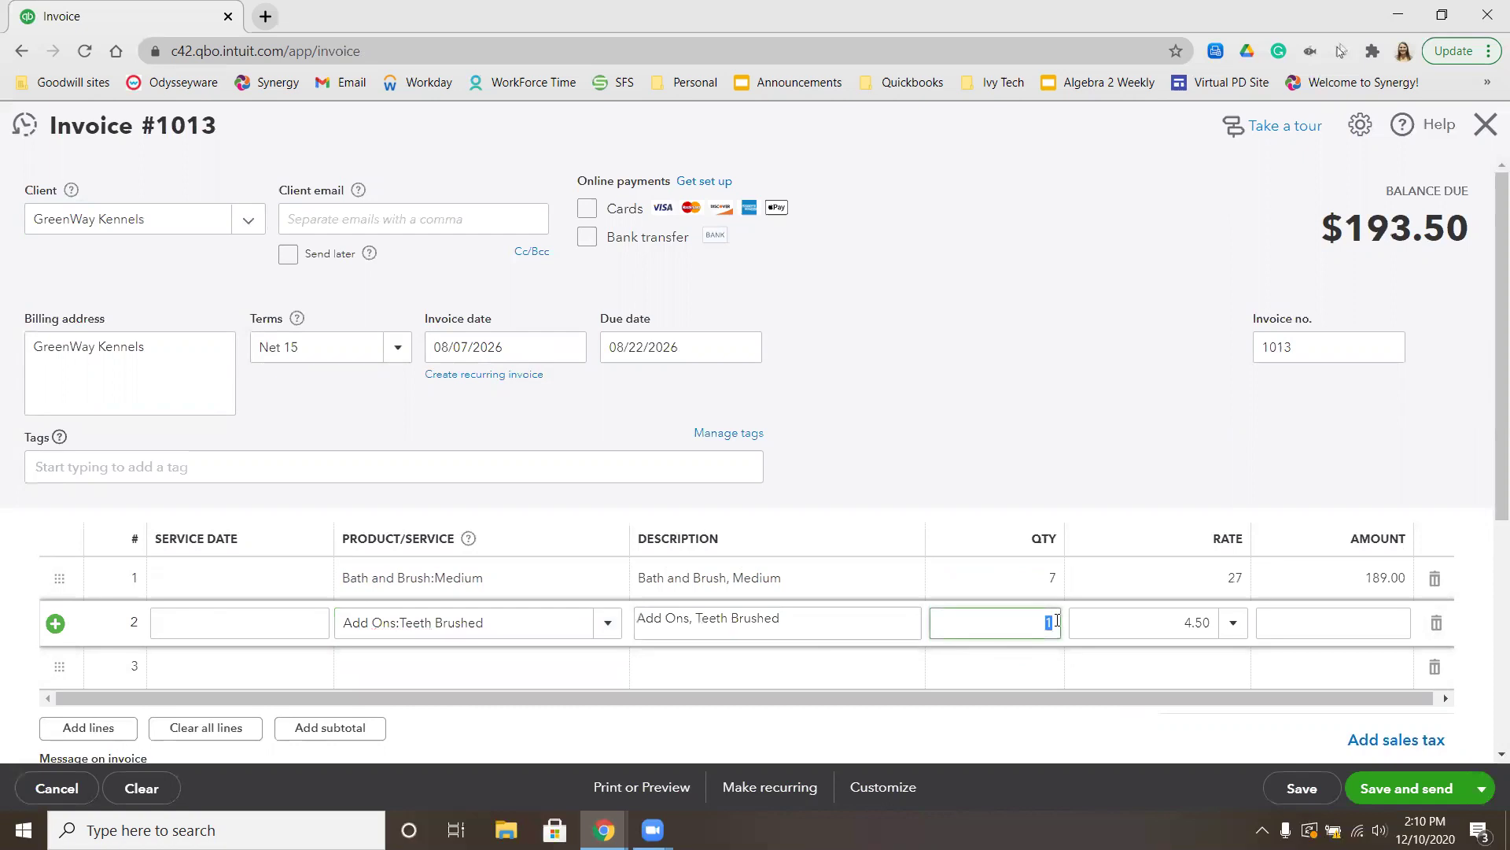
{"action": "type", "text": "7"}
{"action": "left_click", "coordinate": [981, 680]}
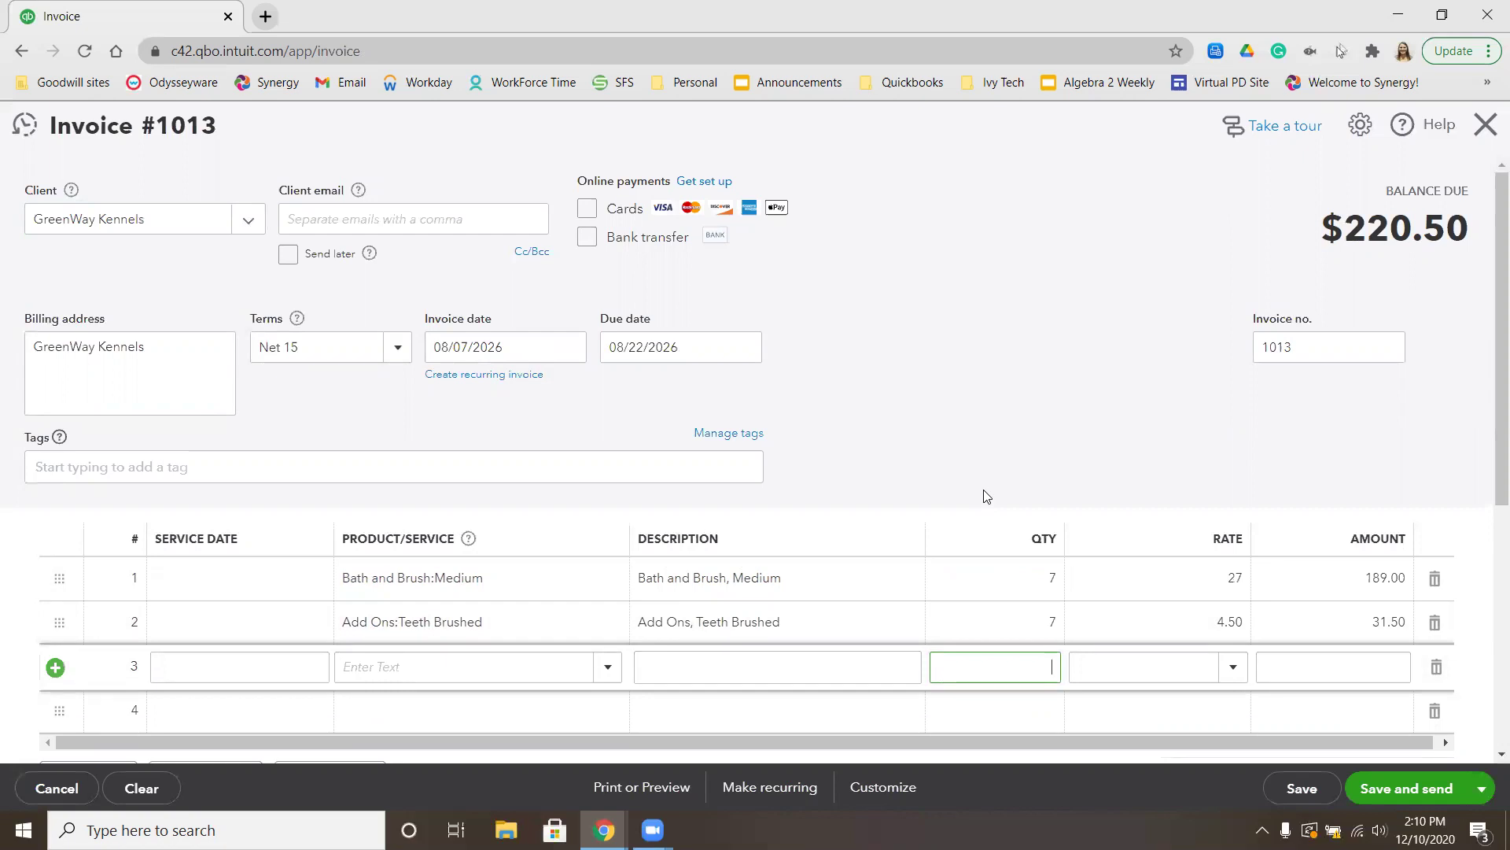
- Change the invoice date to 8/8/2026, then use Save and close on invoice 1013
{"action": "left_click", "coordinate": [466, 345]}
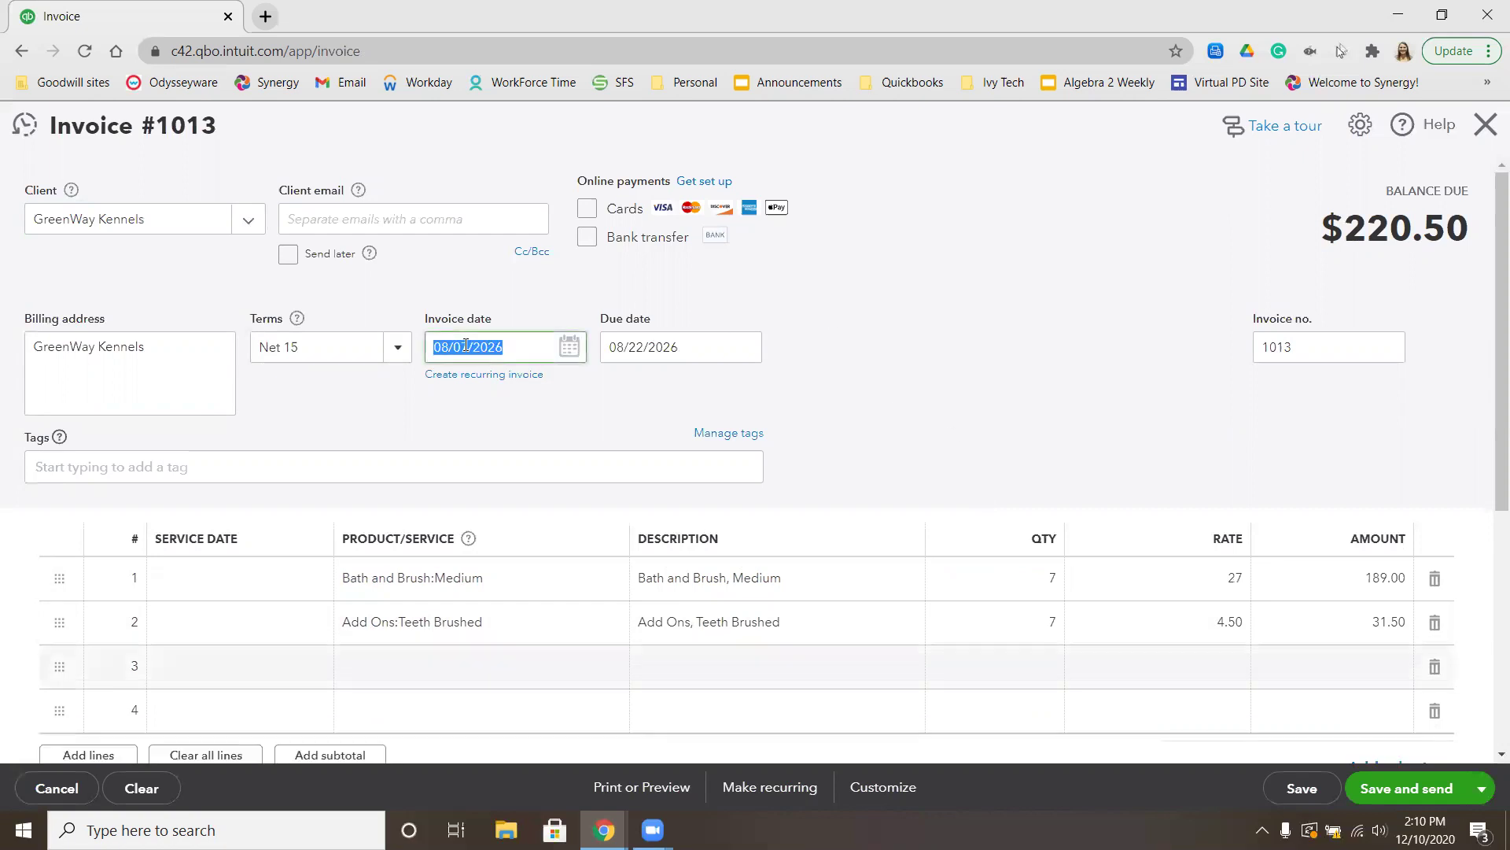
{"action": "type", "text": "8/8/2026"}
{"action": "key", "text": "shift+Tab"}
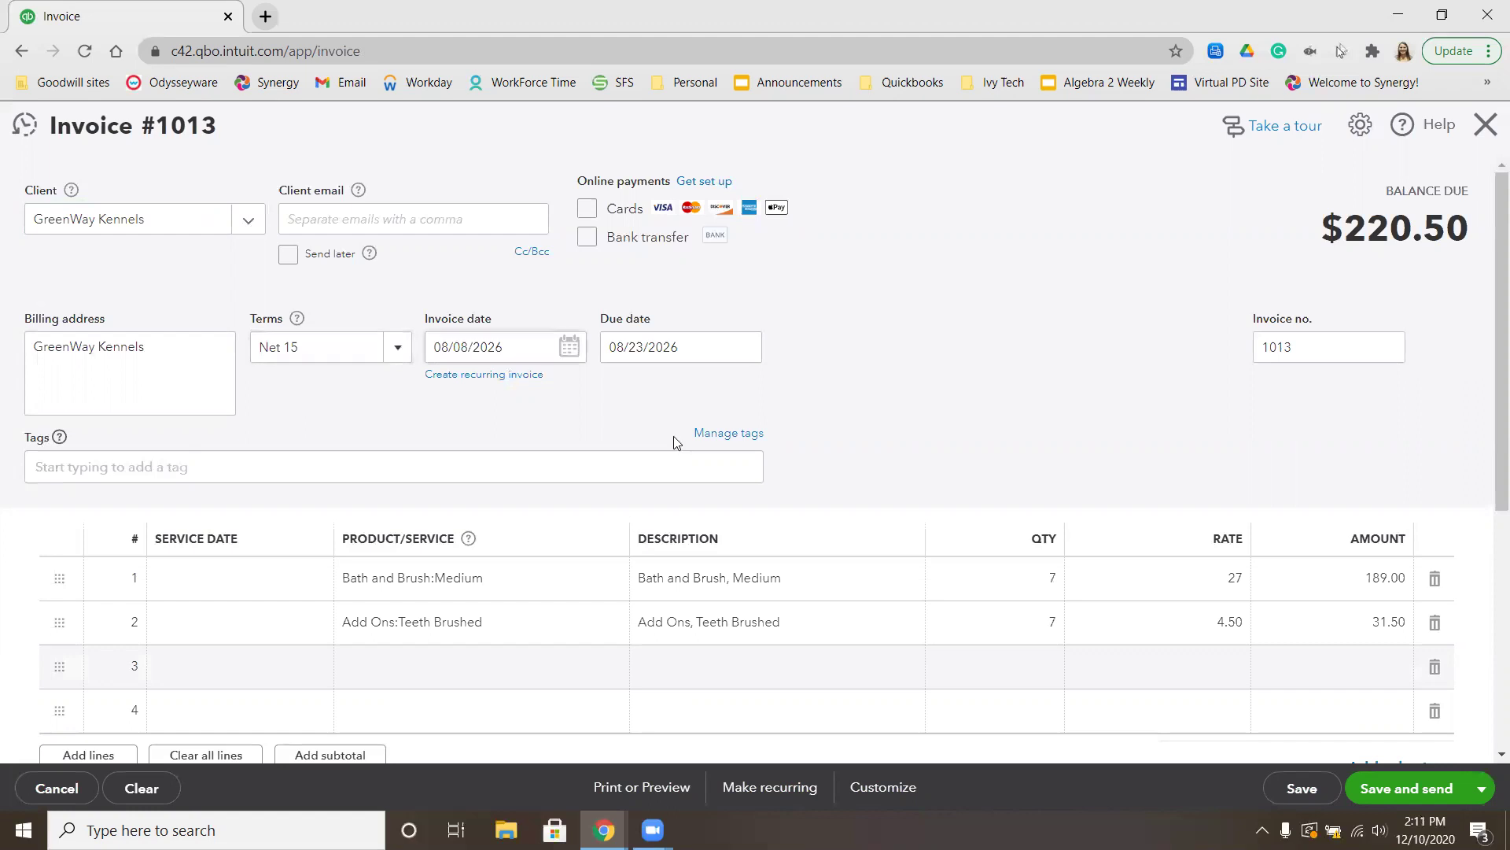
{"action": "left_click", "coordinate": [1484, 796]}
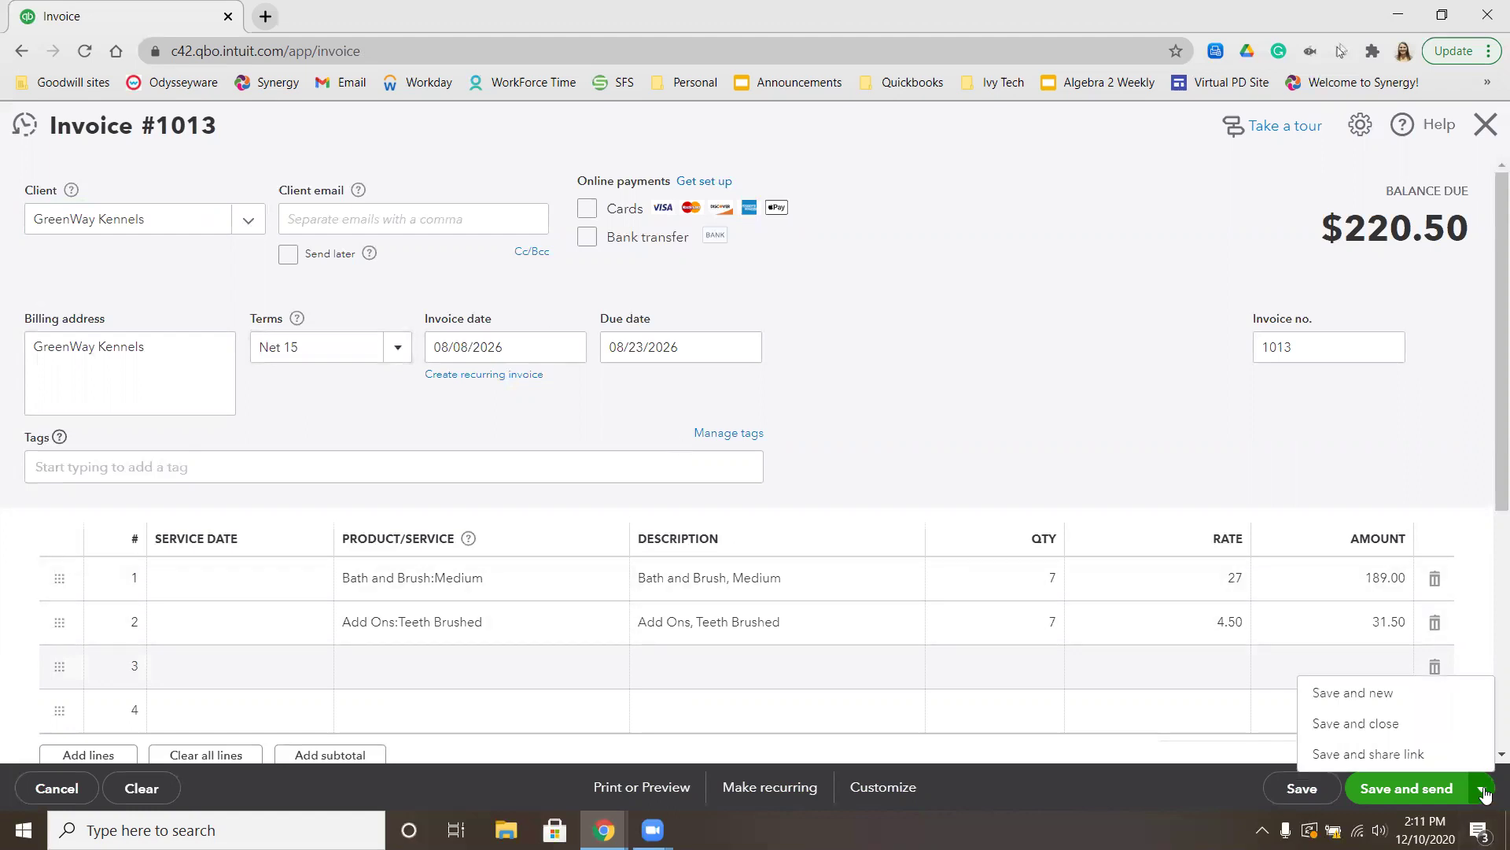
{"action": "left_click", "coordinate": [1379, 723]}
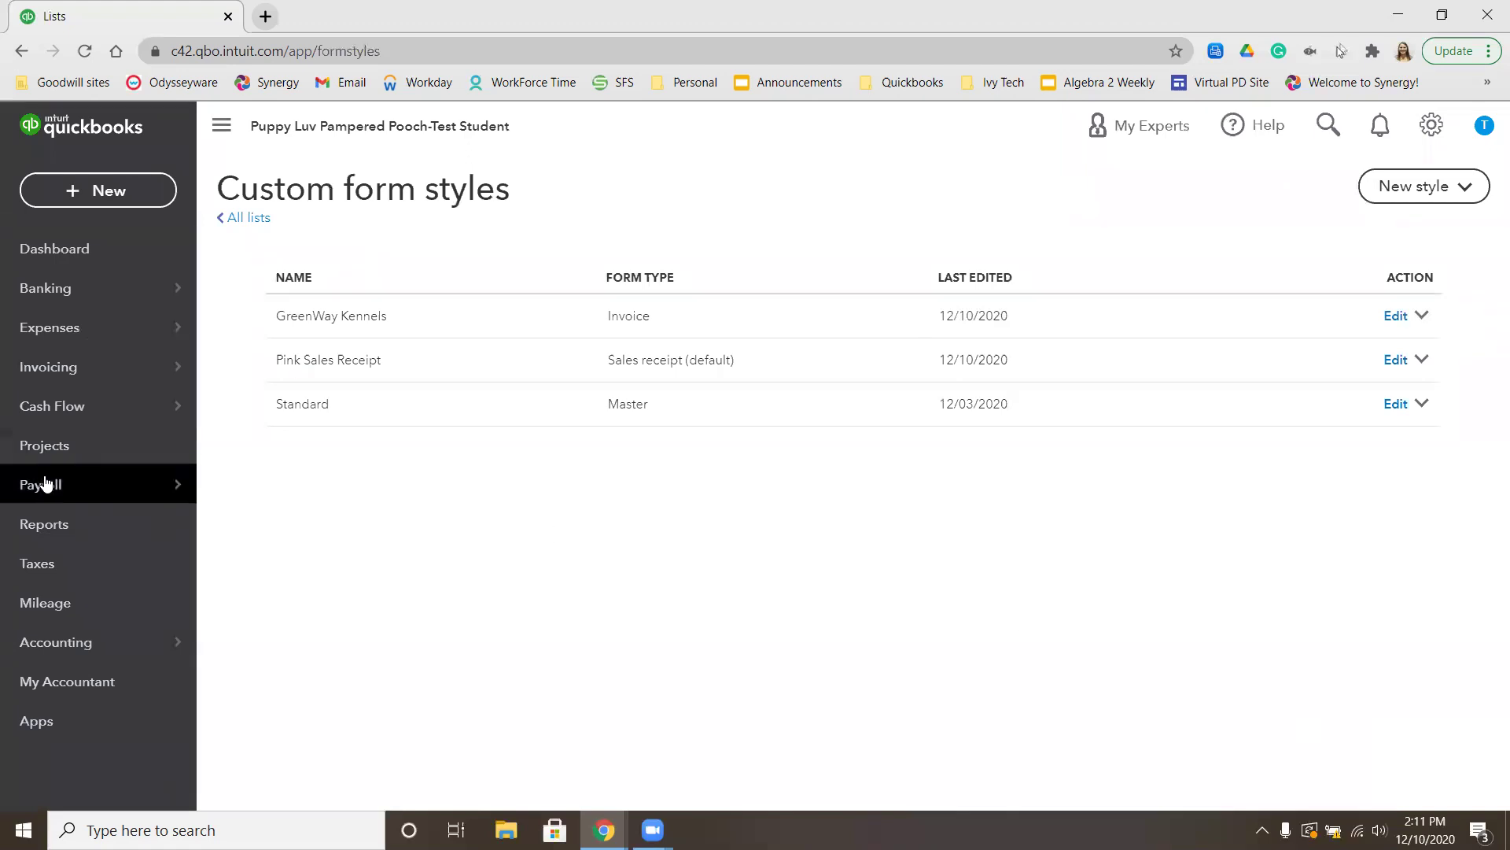
- Find and open the Sales by Client Summary report from Reports by searching 'sale'
{"action": "left_click", "coordinate": [43, 525]}
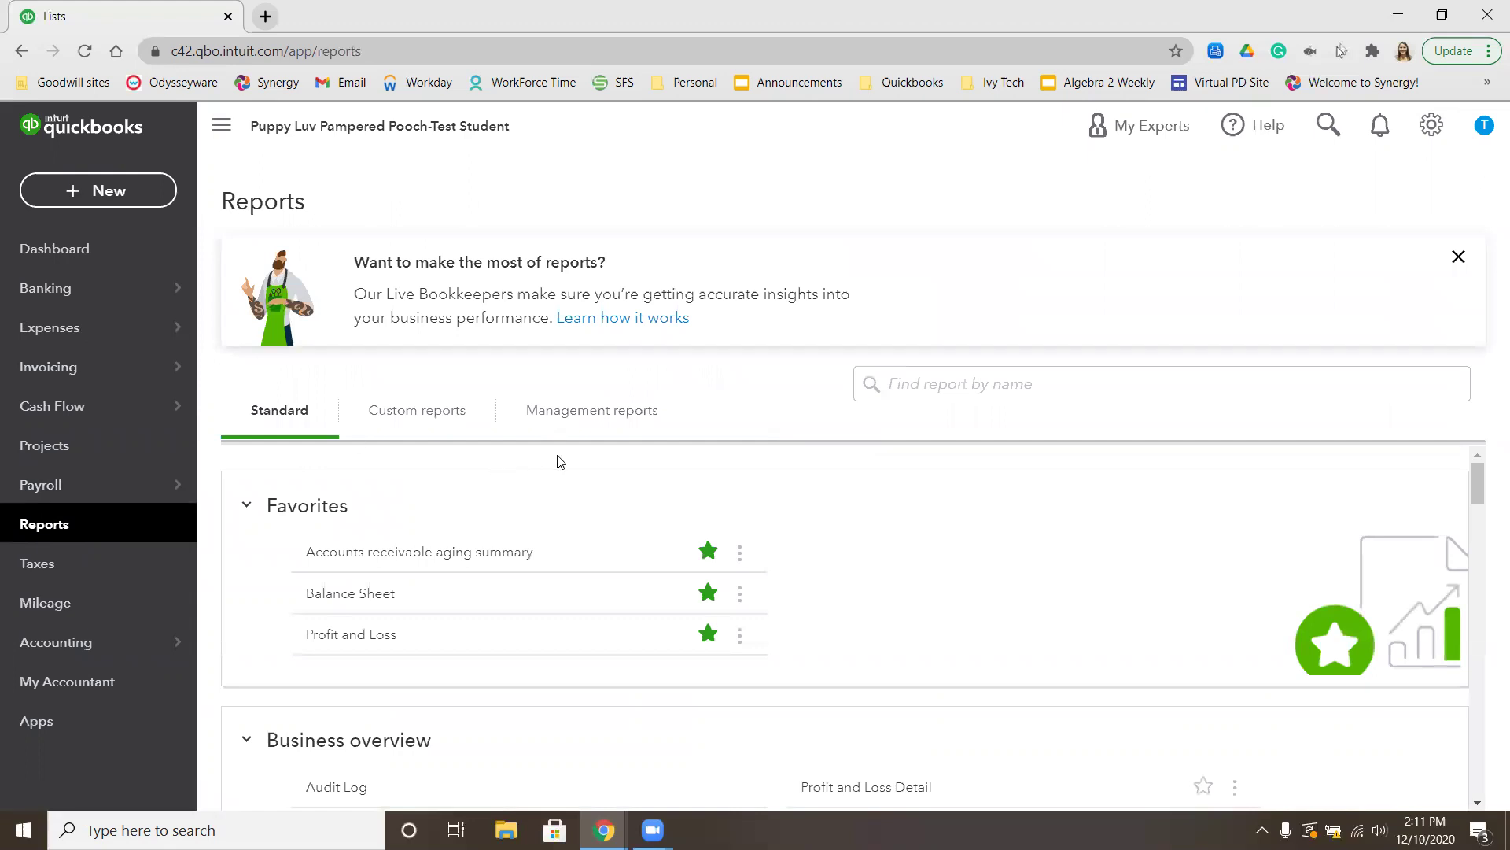
{"action": "left_click", "coordinate": [972, 385]}
{"action": "type", "text": "sale"}
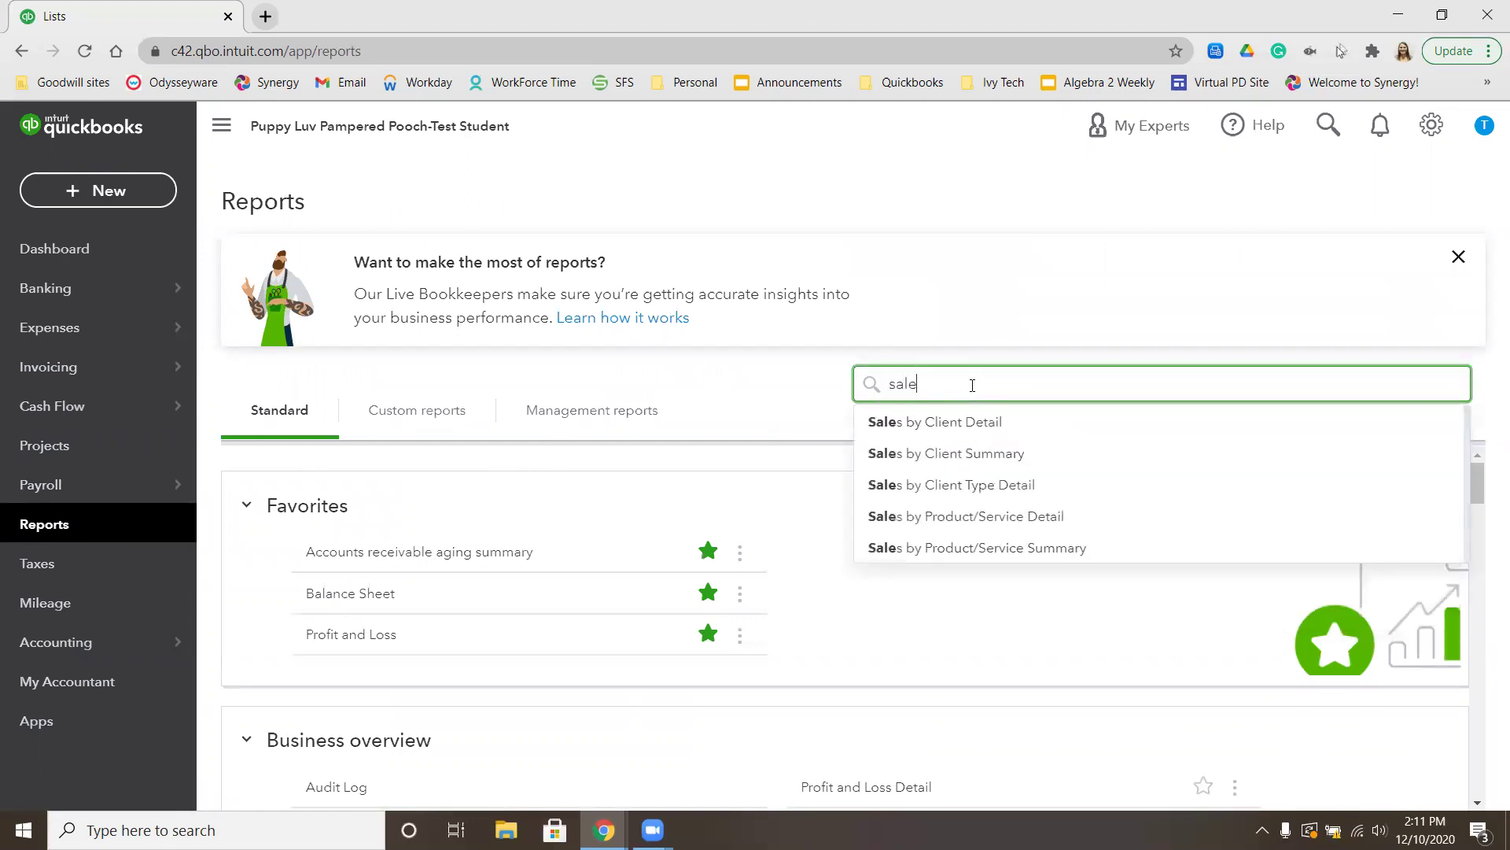
{"action": "left_click", "coordinate": [958, 453]}
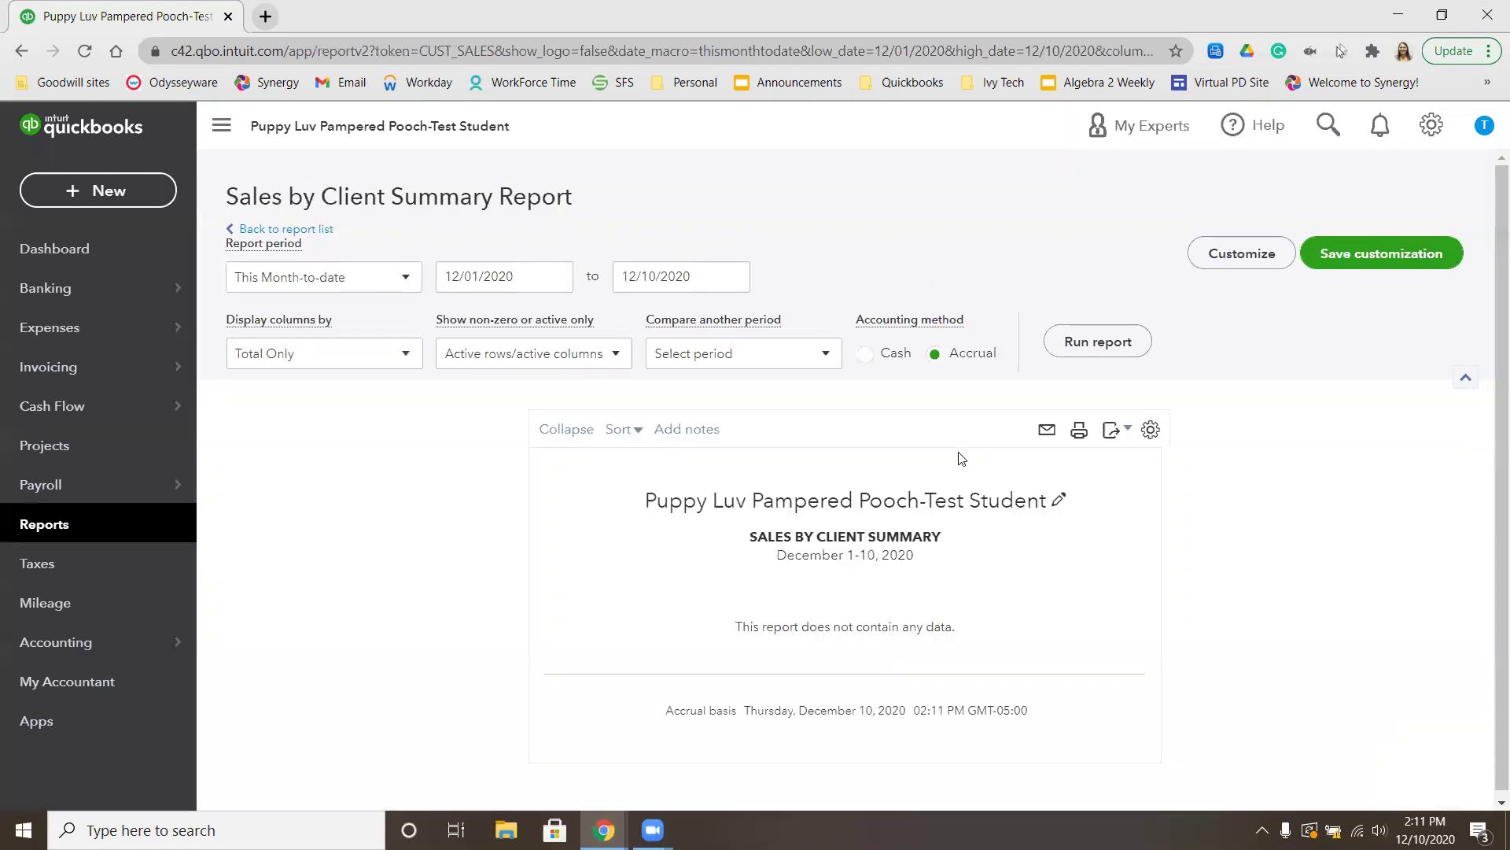
- Set a Custom report period from 8/6/2026 to 8/8/2026 and rerun the report
{"action": "left_click", "coordinate": [397, 285]}
{"action": "left_click", "coordinate": [316, 339]}
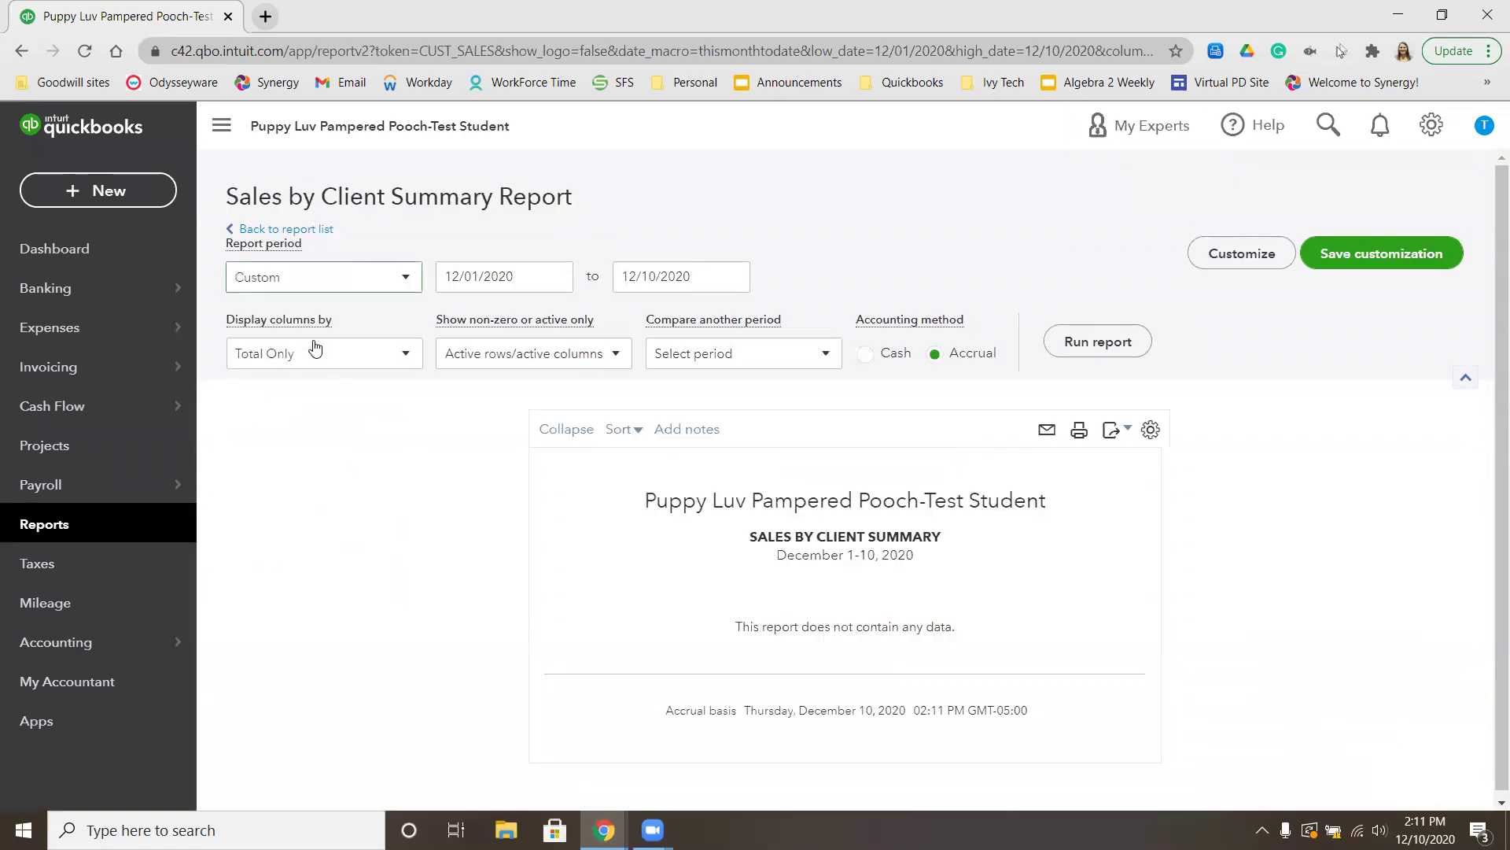
{"action": "left_click", "coordinate": [522, 285]}
{"action": "type", "text": "8/"}
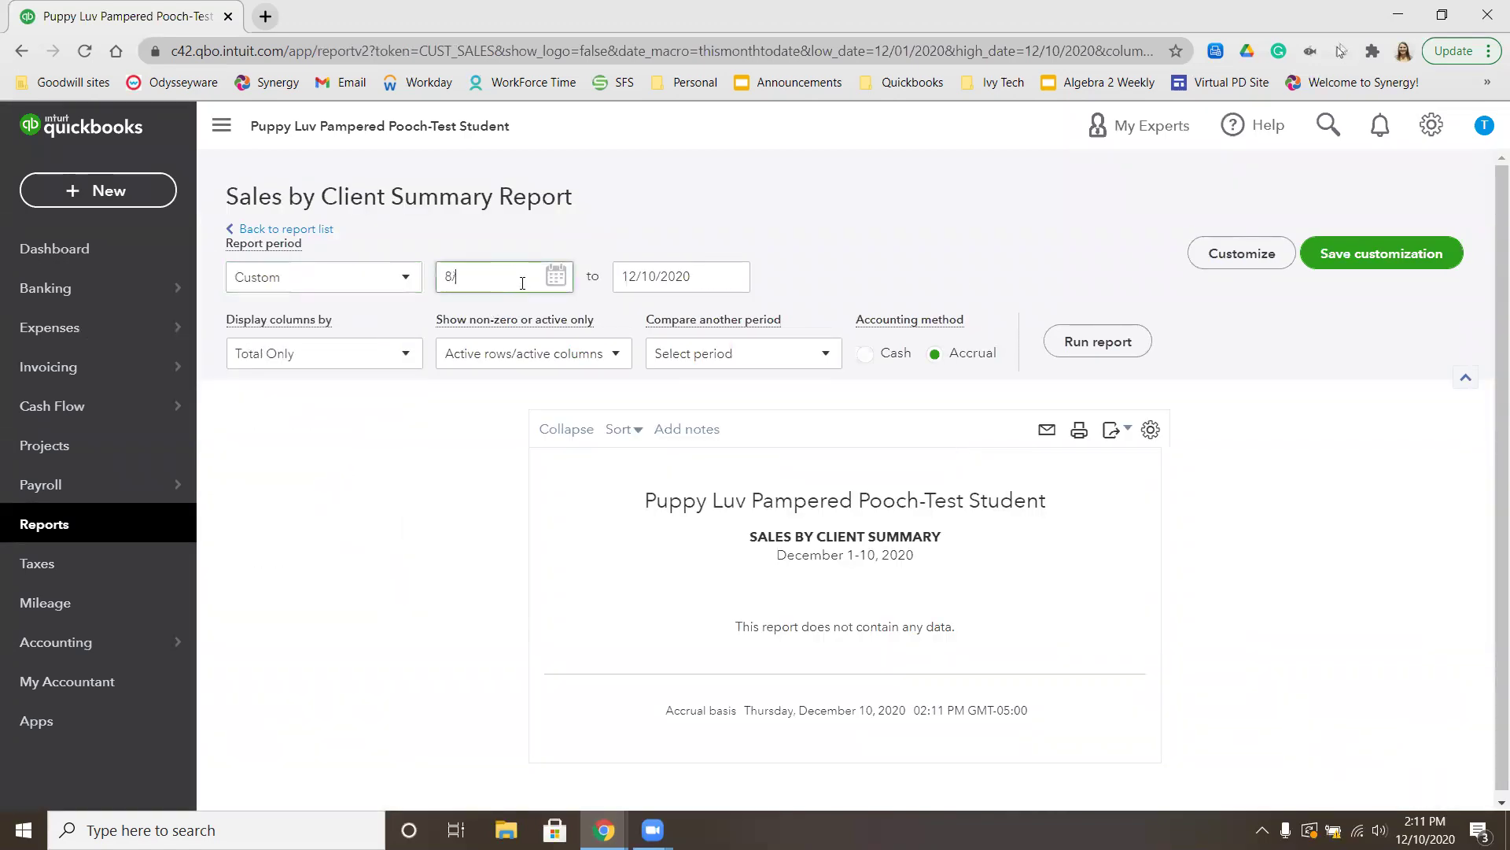
{"action": "type", "text": "6/2026"}
{"action": "left_click", "coordinate": [713, 275]}
{"action": "type", "text": "8/8/2026"}
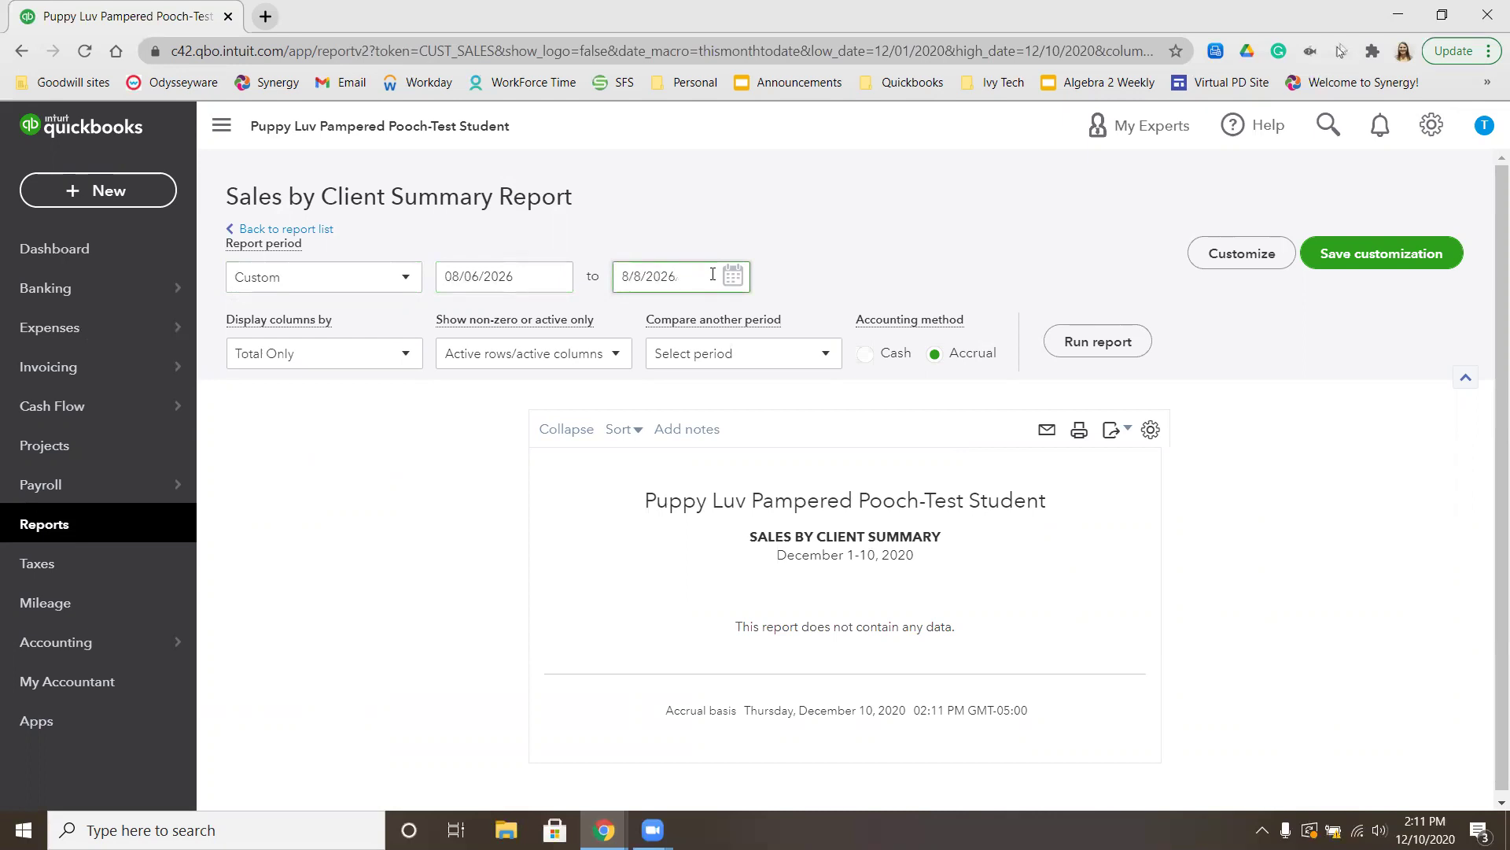
{"action": "left_click", "coordinate": [1062, 344]}
{"action": "scroll", "coordinate": [1065, 344], "scroll_direction": "down", "scroll_amount": 3}
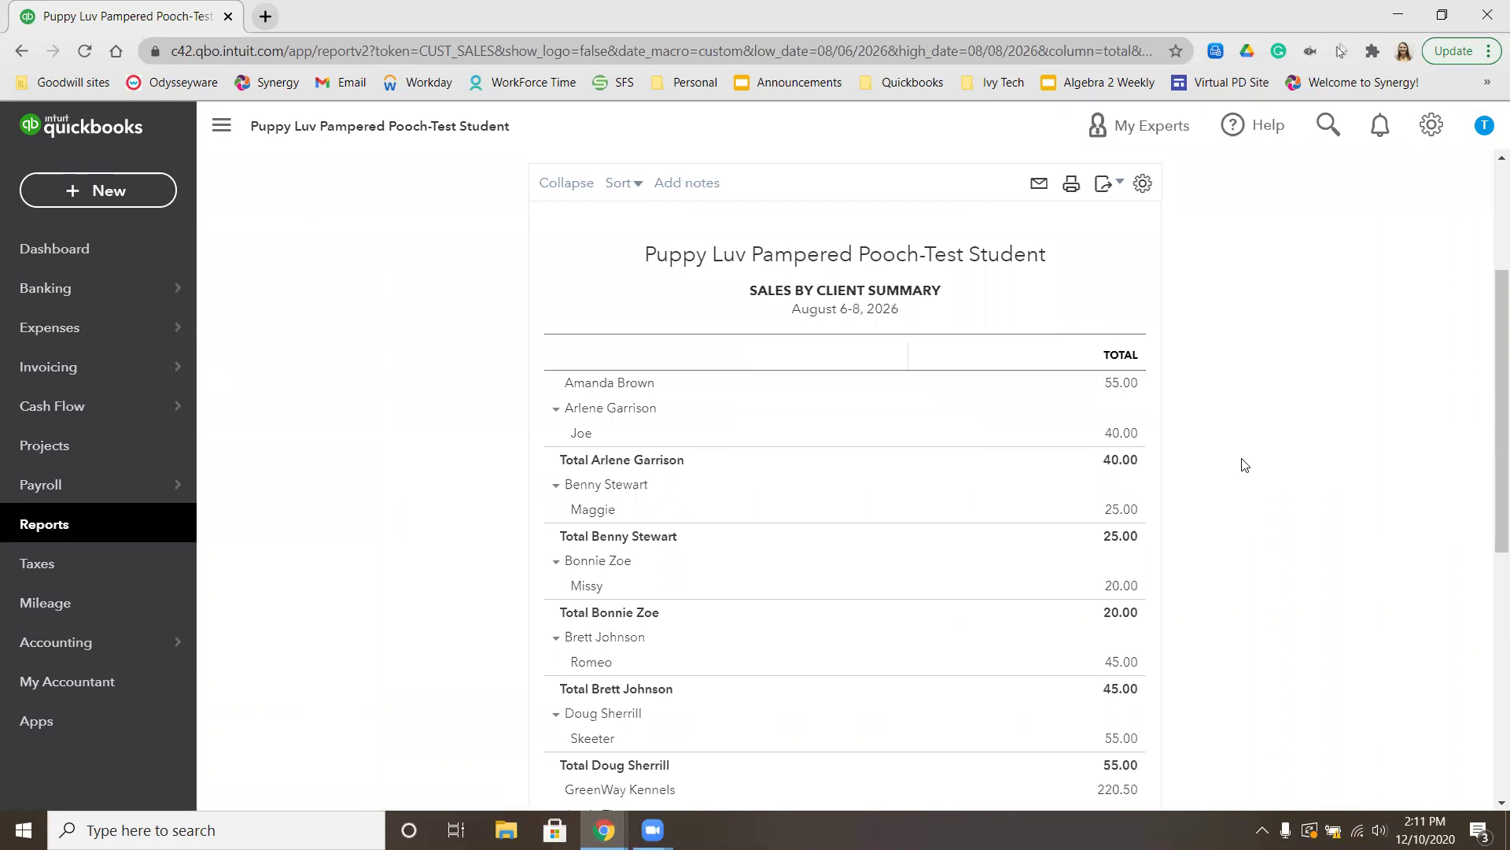
{"action": "scroll", "coordinate": [1242, 464], "scroll_direction": "down", "scroll_amount": 2}
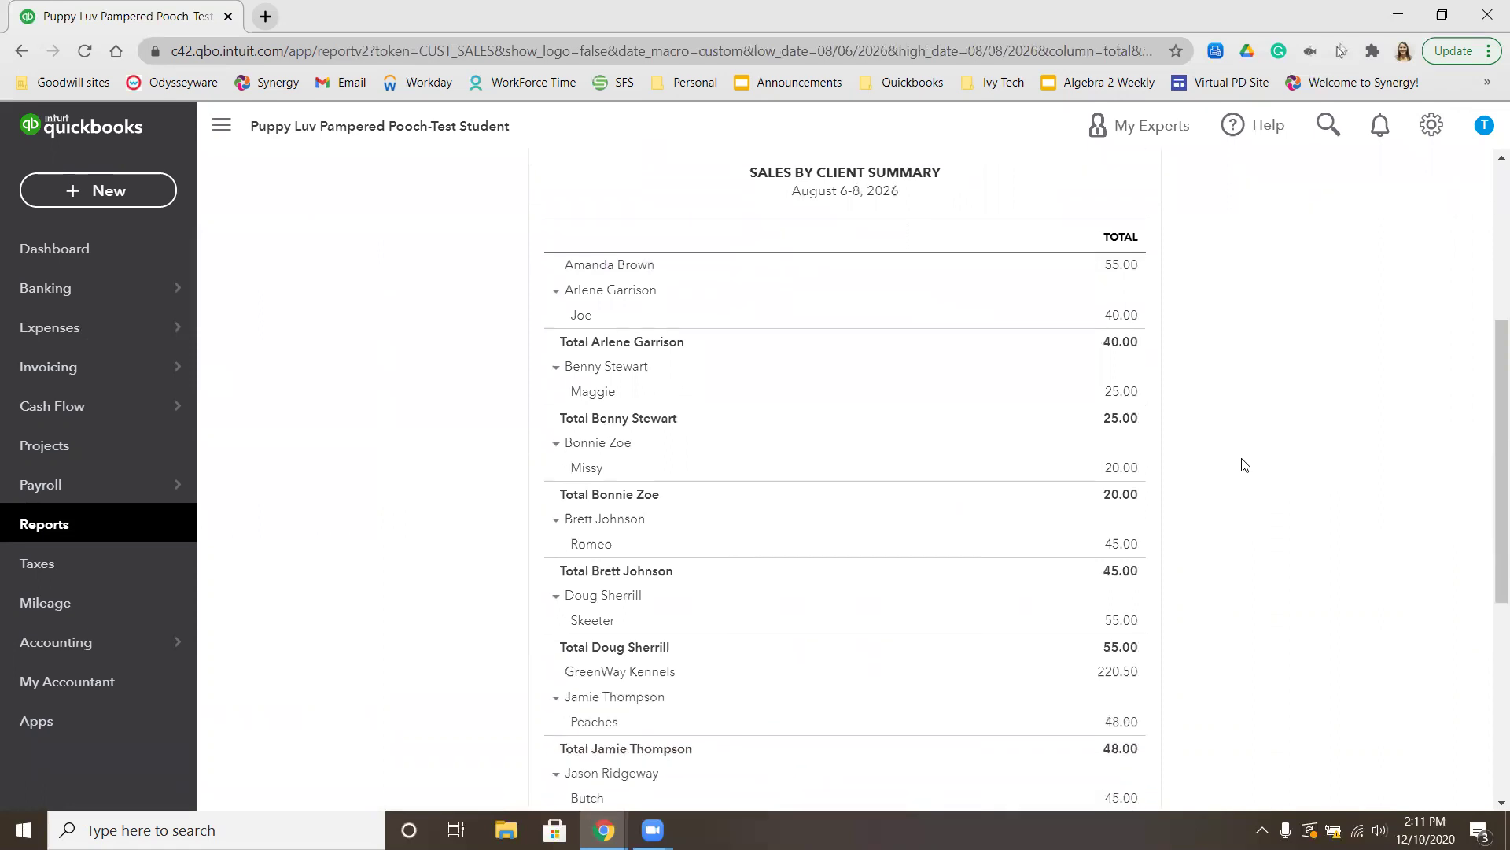
{"action": "scroll", "coordinate": [1242, 464], "scroll_direction": "down", "scroll_amount": 1}
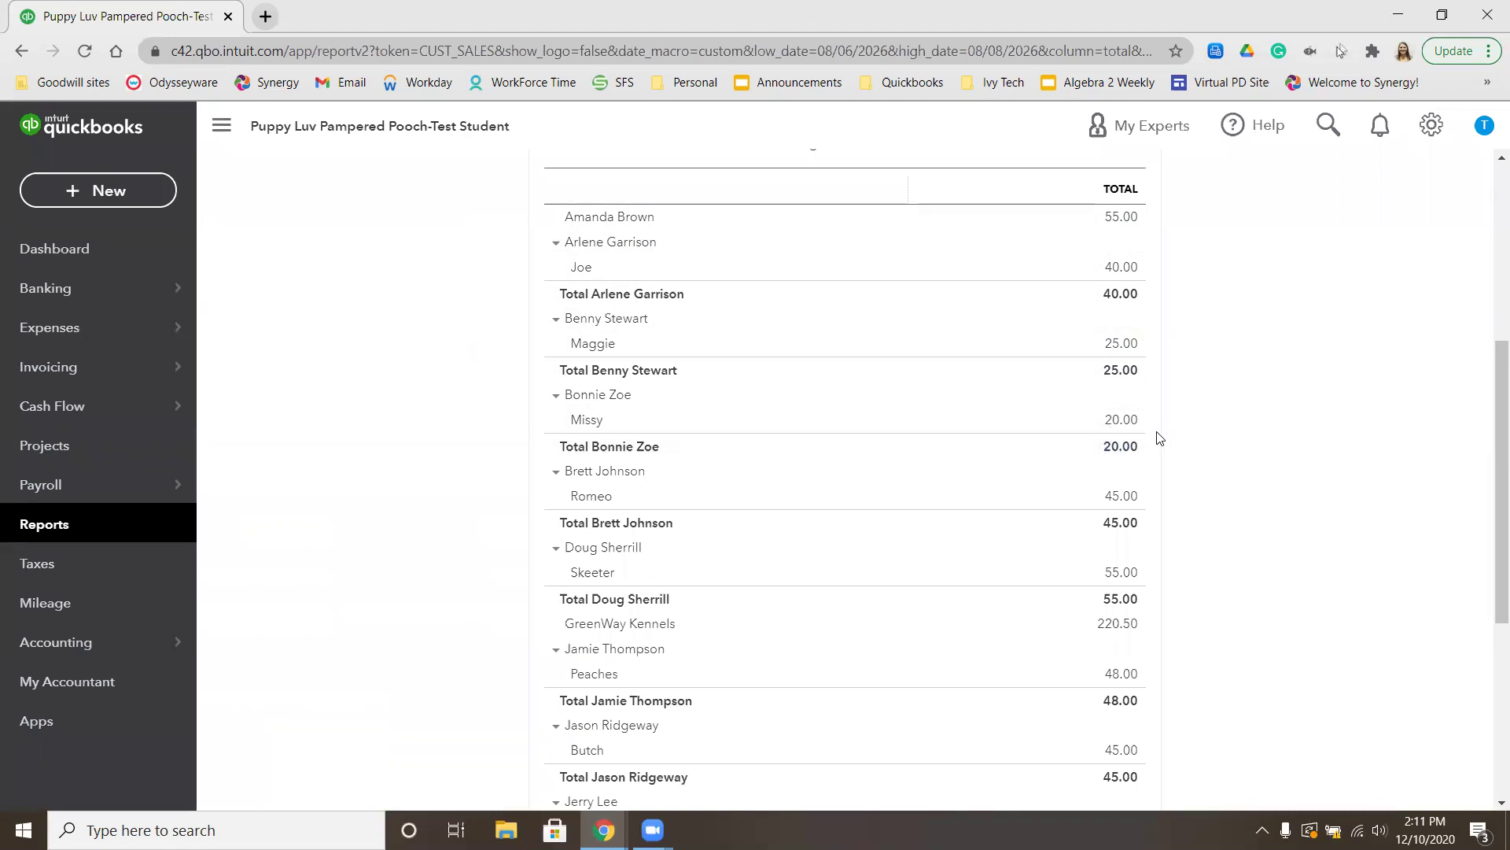
{"action": "scroll", "coordinate": [1157, 438], "scroll_direction": "down", "scroll_amount": 5}
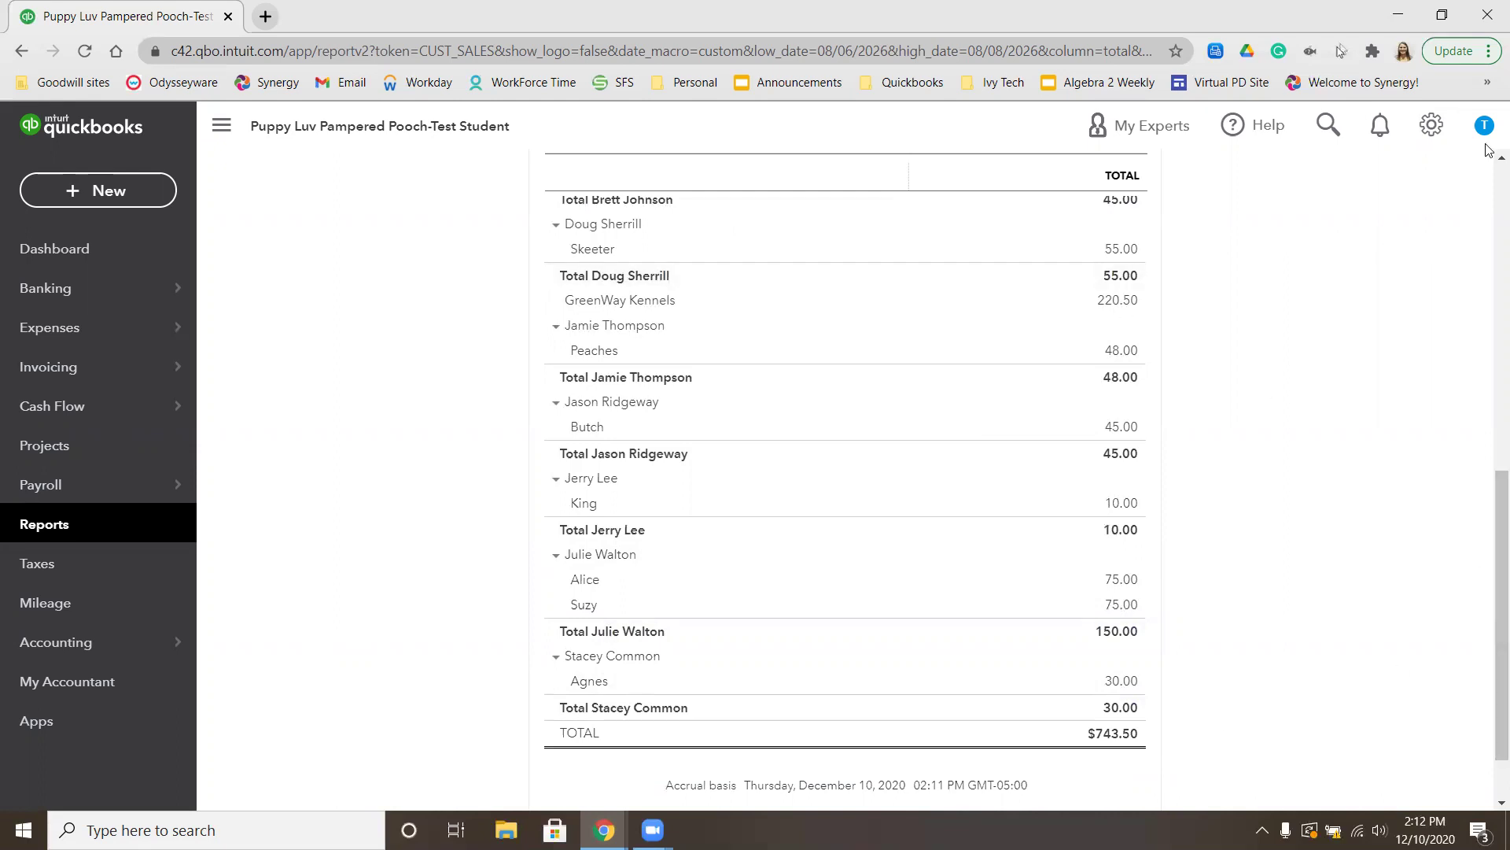
{"action": "scroll", "coordinate": [1218, 381], "scroll_direction": "up", "scroll_amount": 7}
{"action": "scroll", "coordinate": [1218, 381], "scroll_direction": "up", "scroll_amount": 3}
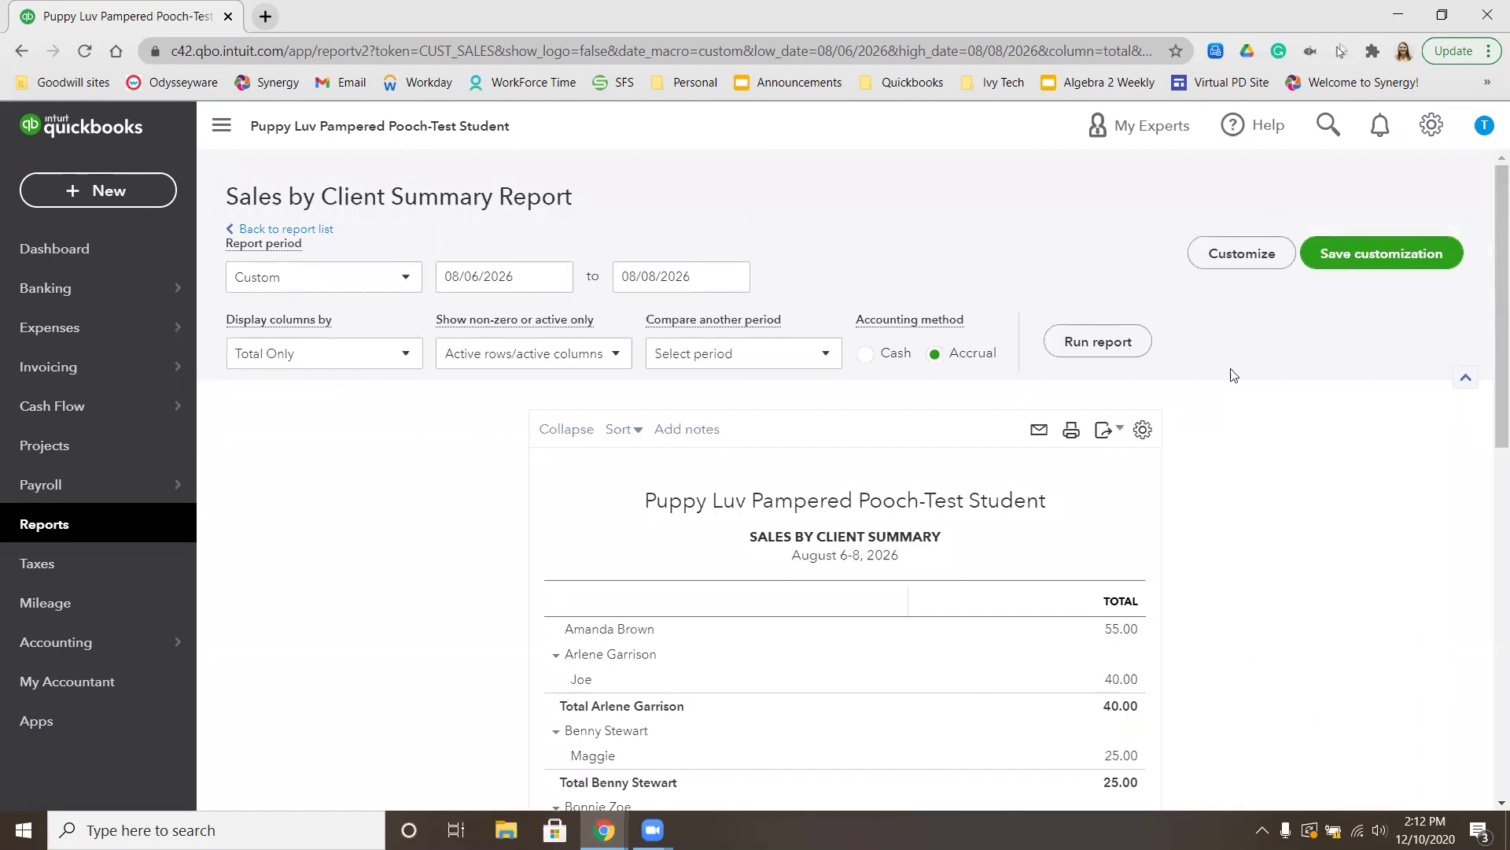
- Export the Sales by Client Summary to Excel and open the downloaded .xlsx file
{"action": "left_click", "coordinate": [1119, 428]}
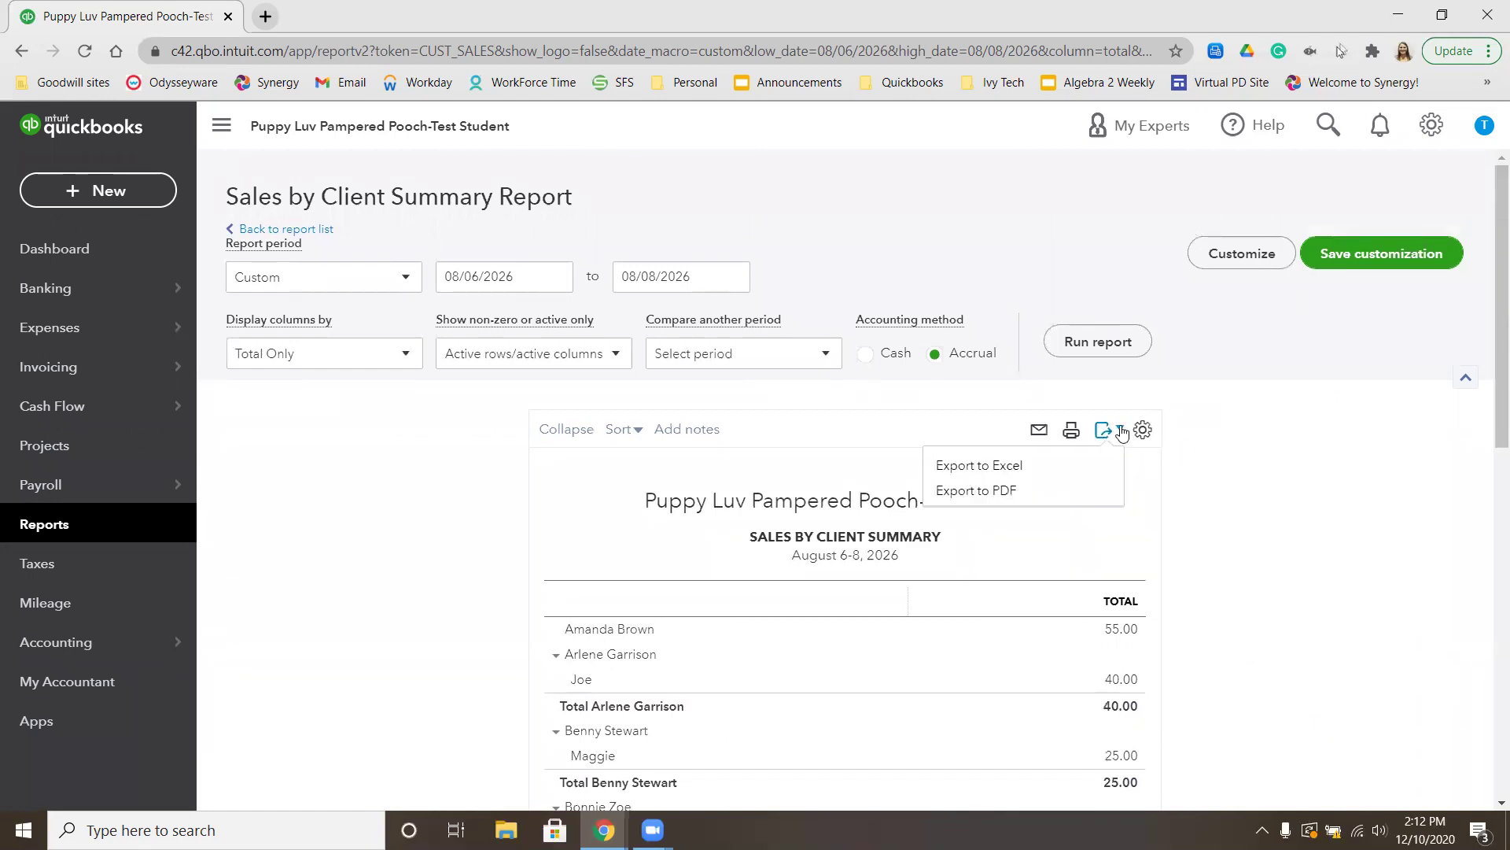
{"action": "left_click", "coordinate": [1012, 472]}
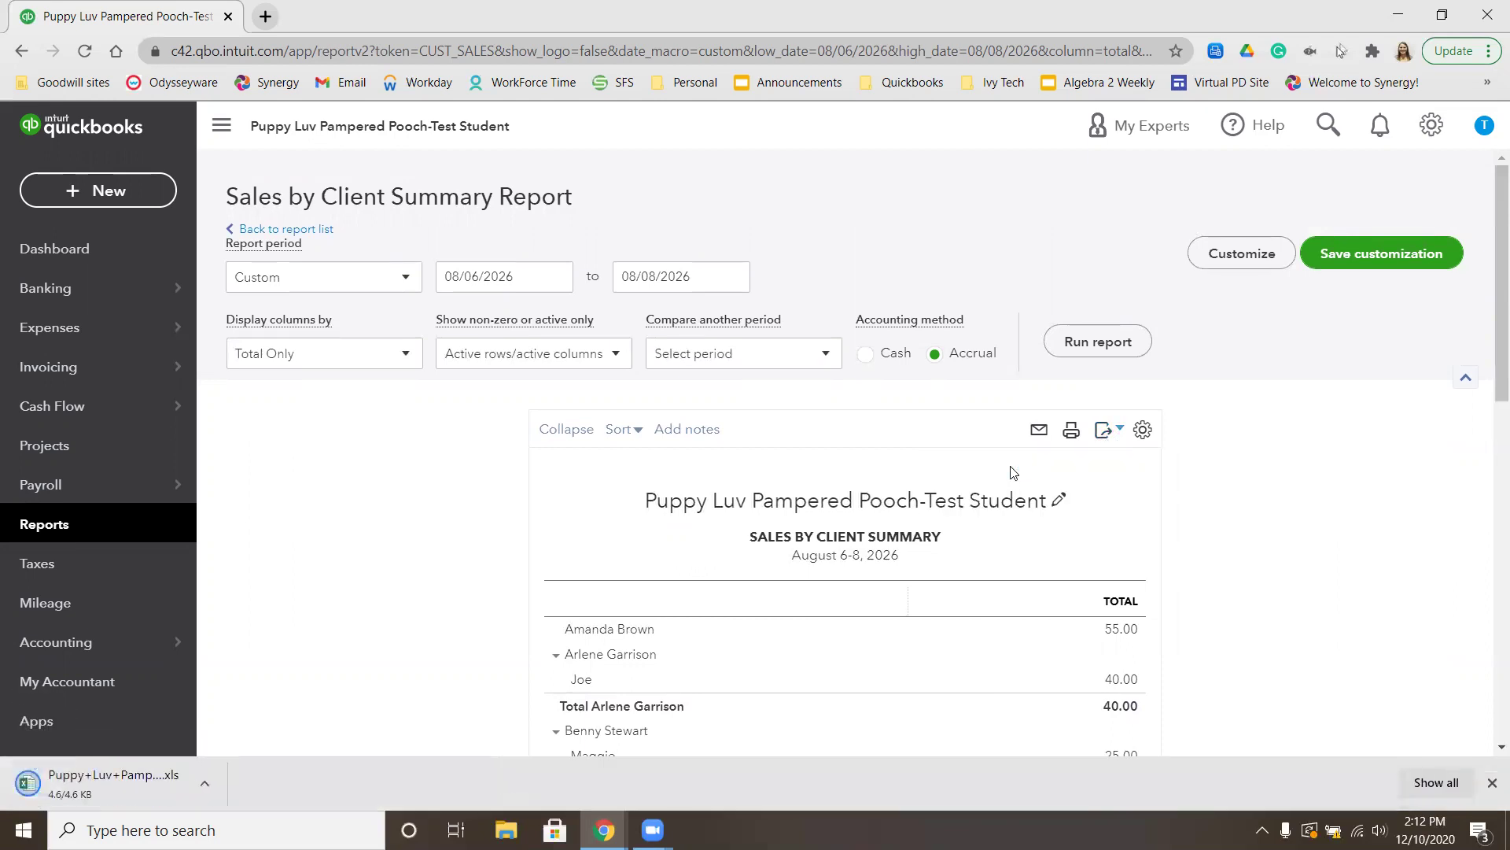
{"action": "left_click", "coordinate": [81, 788]}
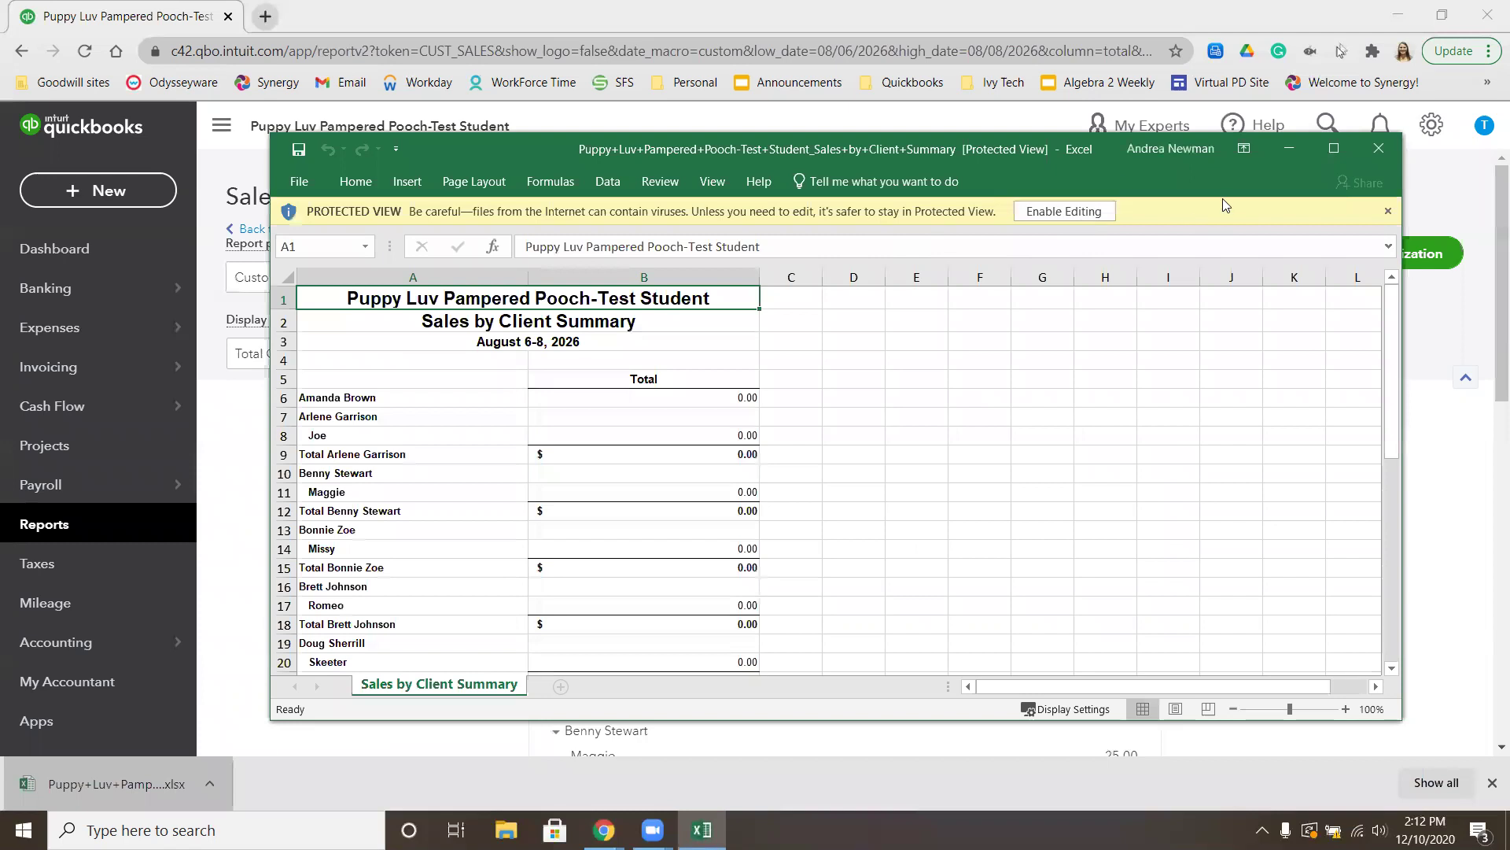
- Enable editing, save the workbook to the Desktop as 'CH03 Sales by Client Summary', then close it
{"action": "left_click", "coordinate": [1101, 211]}
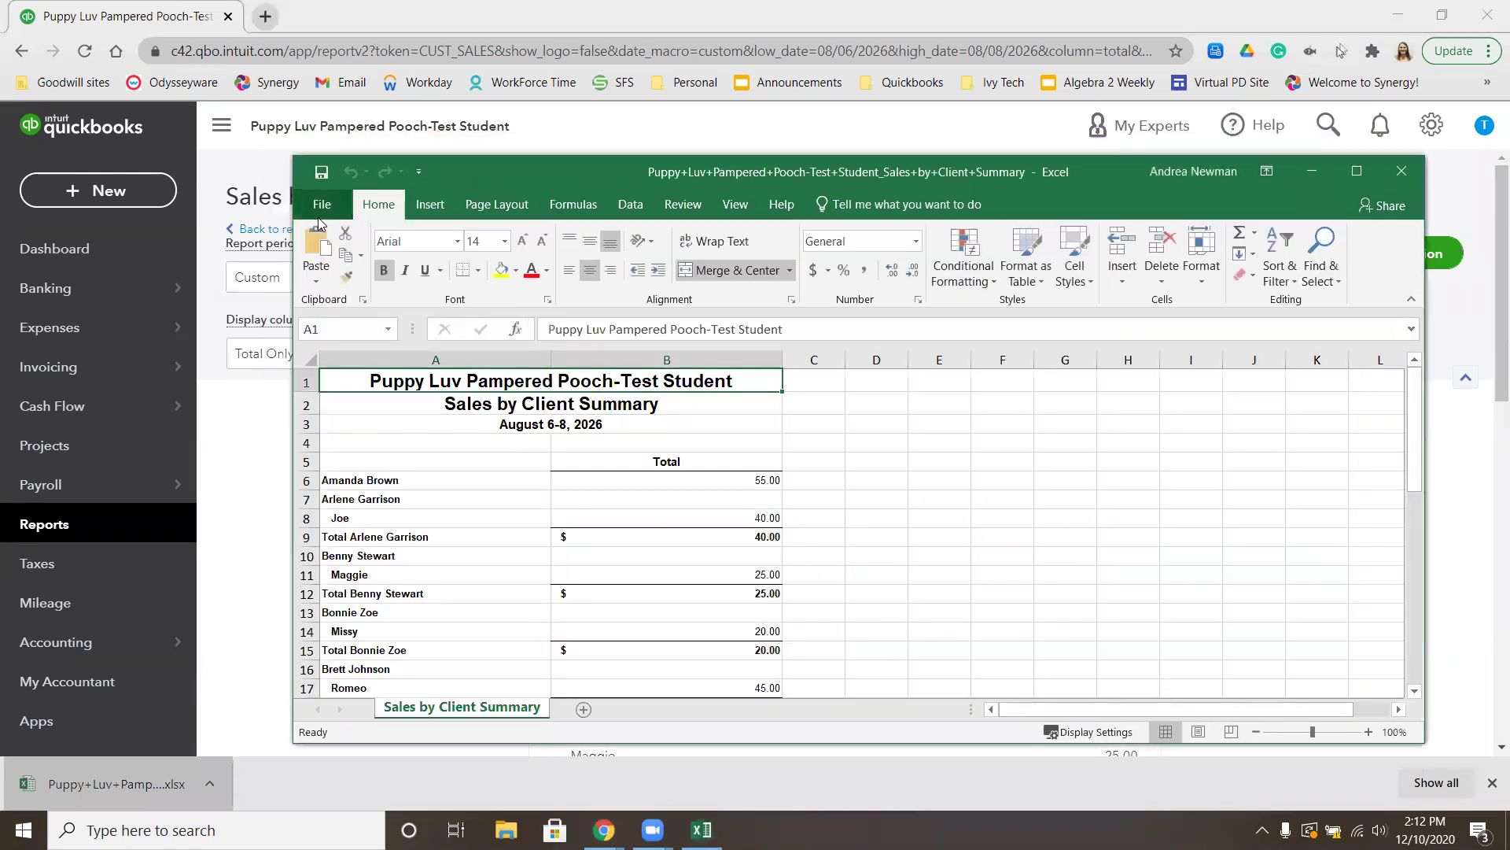
{"action": "left_click", "coordinate": [322, 203]}
{"action": "left_click", "coordinate": [329, 385]}
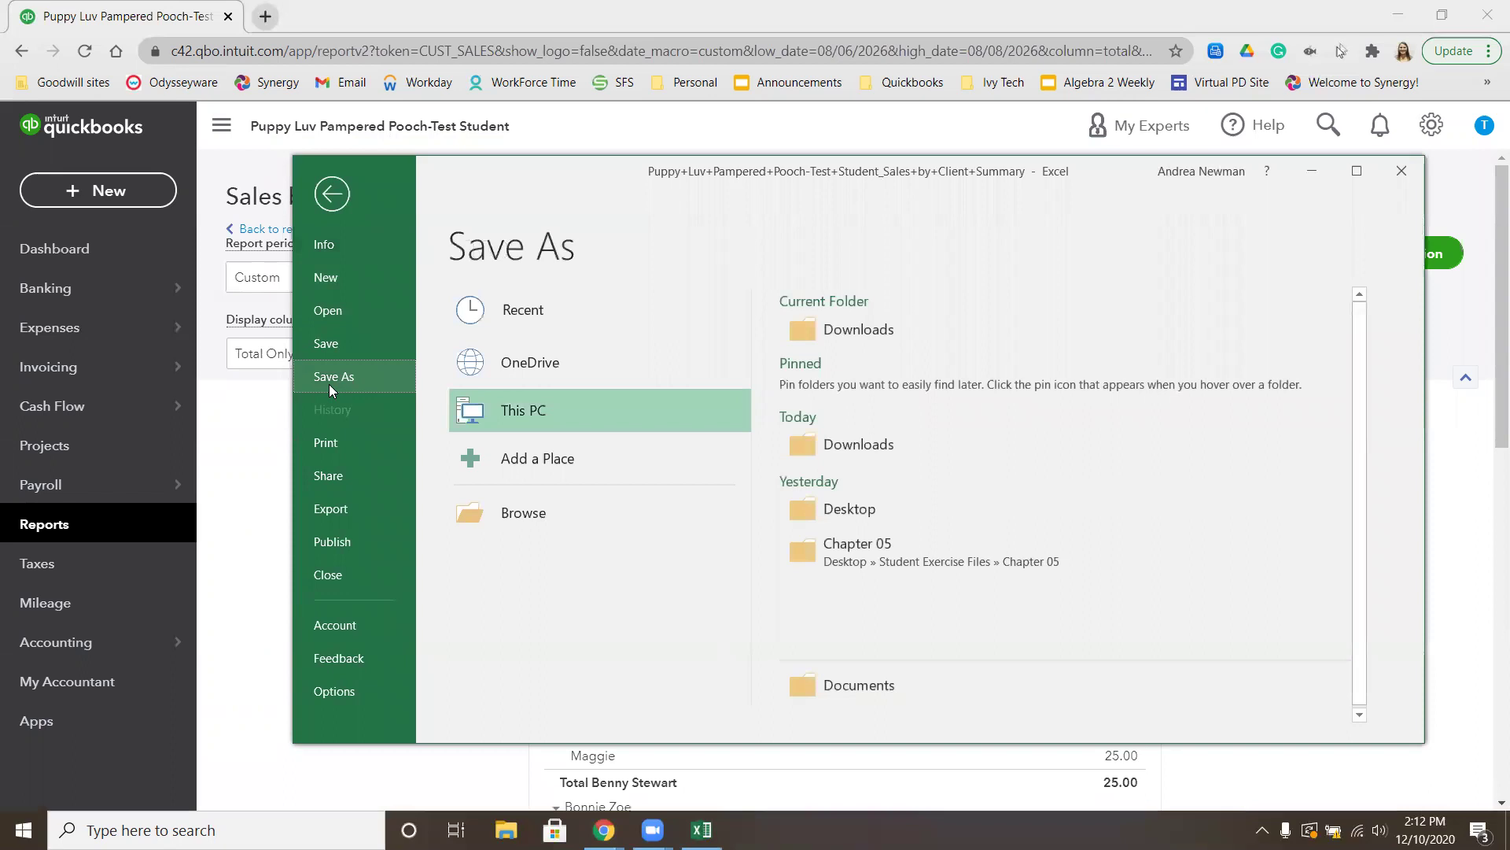
{"action": "left_click", "coordinate": [885, 508]}
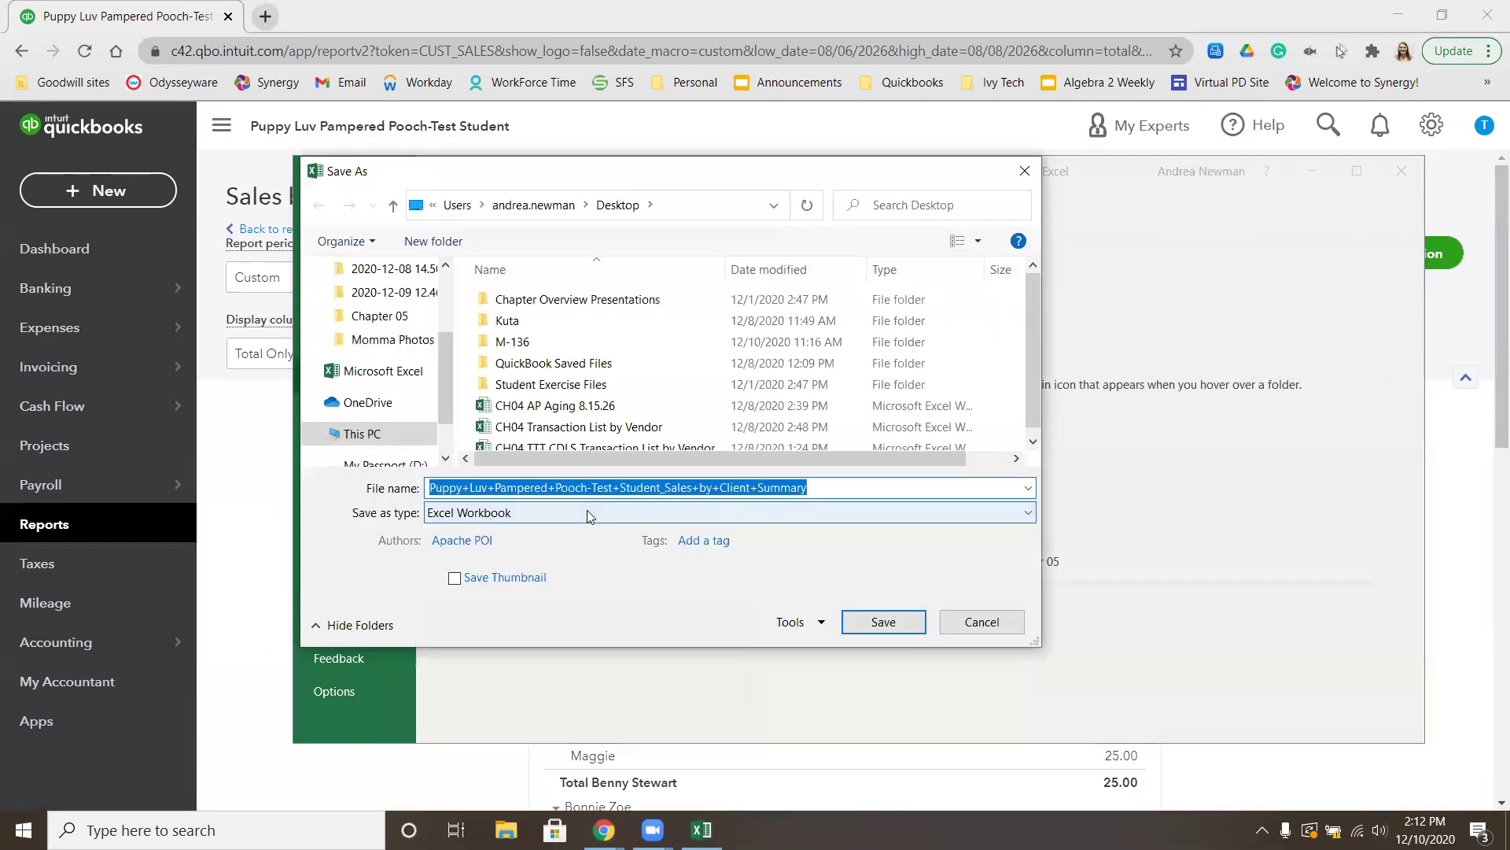
{"action": "type", "text": "CH03"}
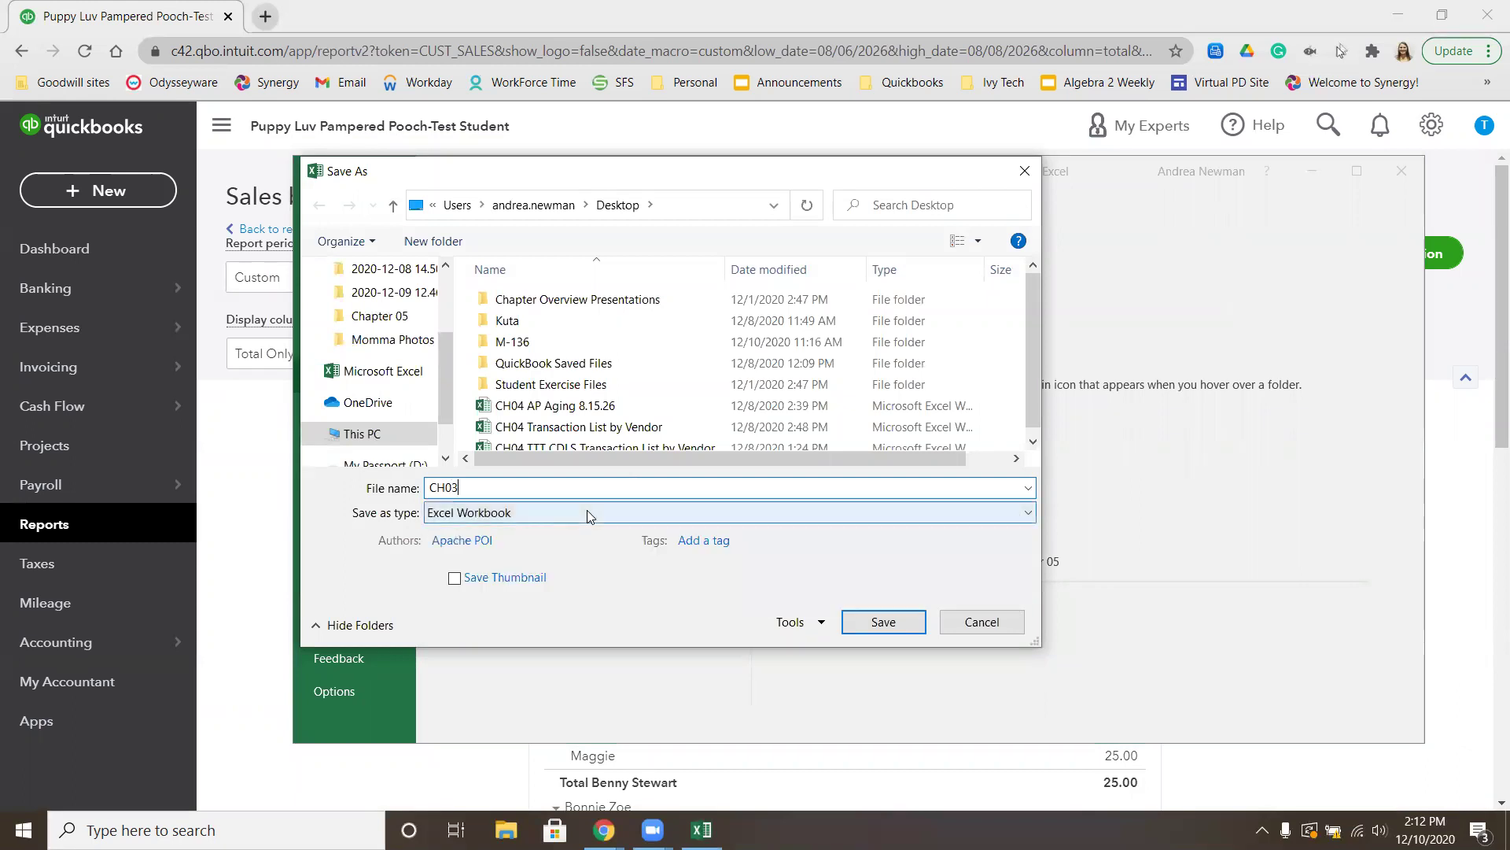
{"action": "type", "text": " Sales by Client Summary"}
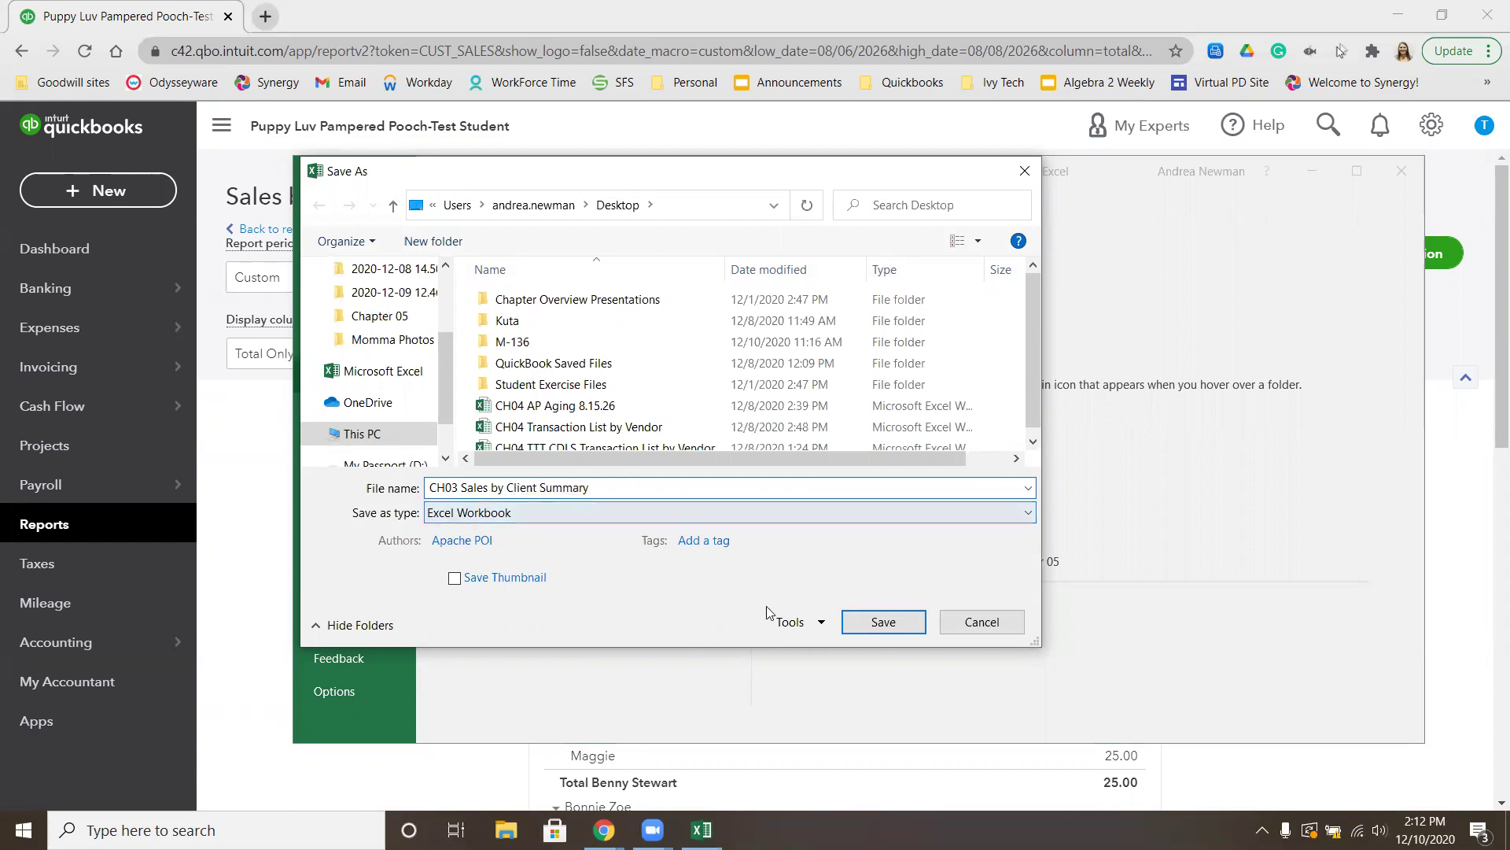
{"action": "left_click", "coordinate": [868, 626]}
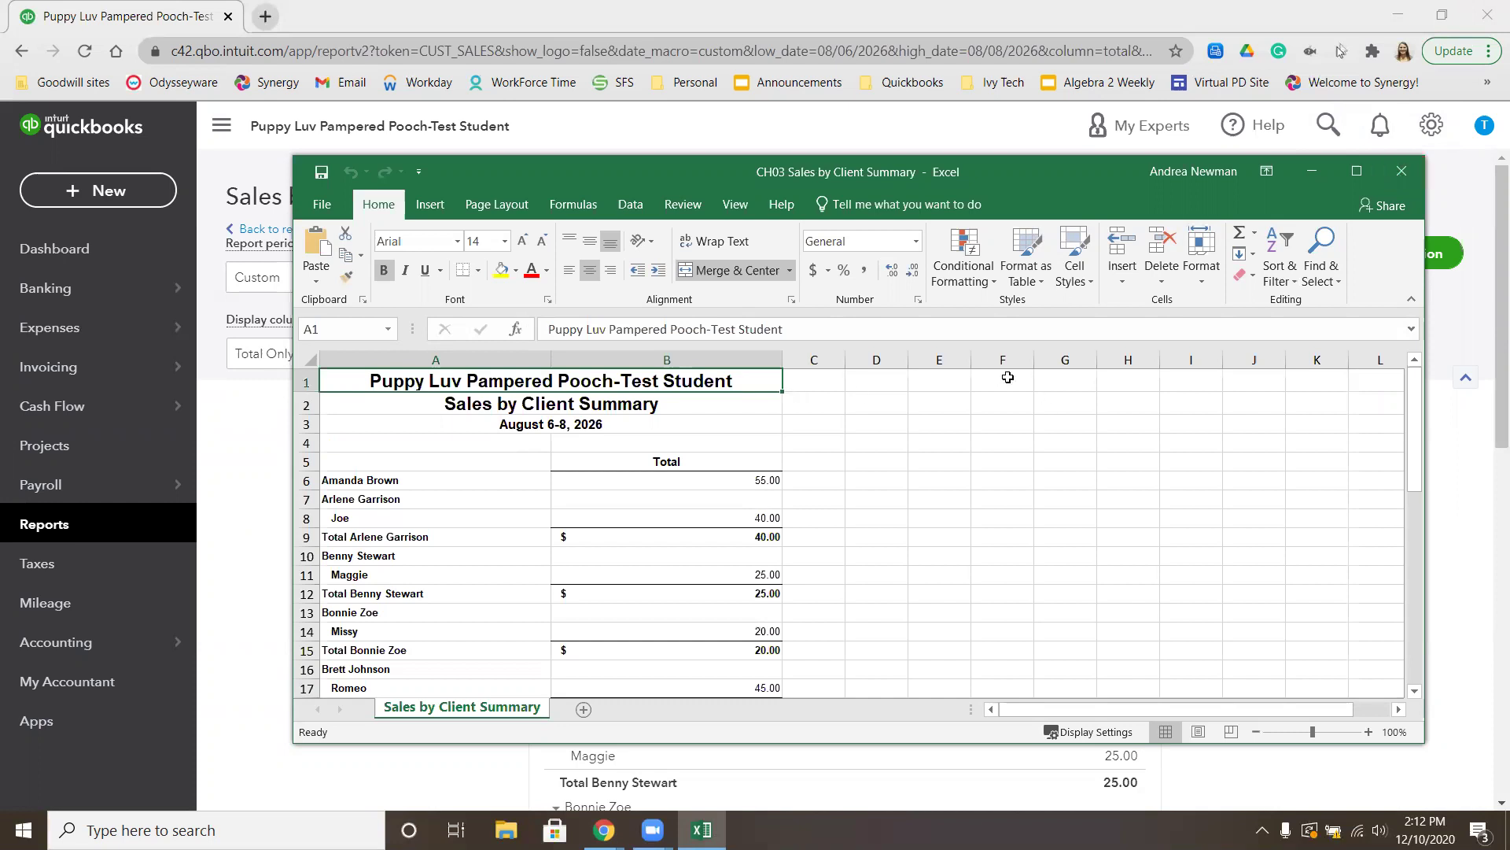
{"action": "left_click", "coordinate": [1400, 171]}
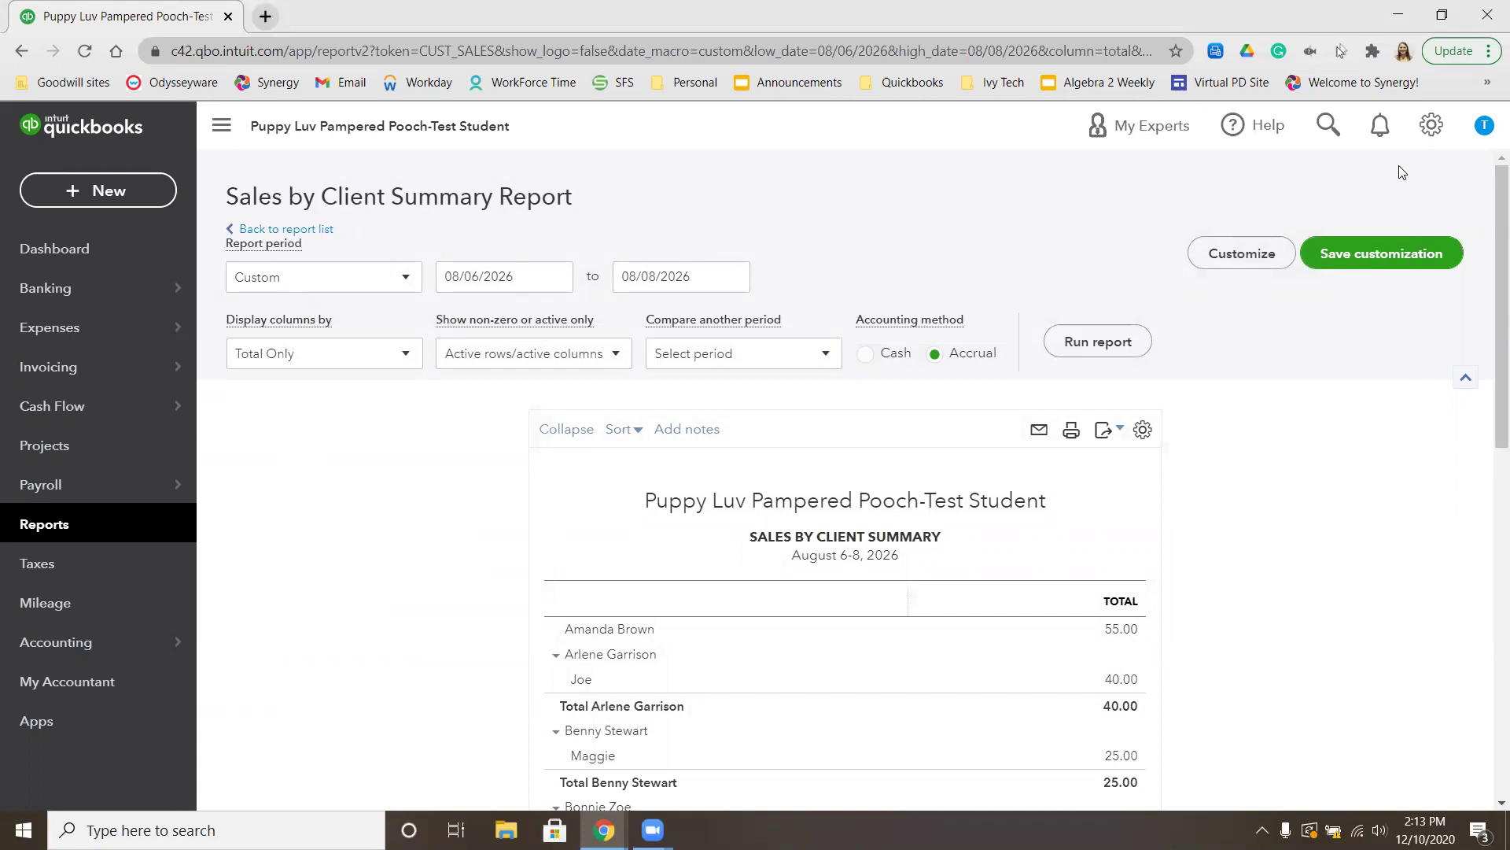
- Go to the Dashboard and review the Invoices and Bank Accounts cards
{"action": "left_click", "coordinate": [65, 256]}
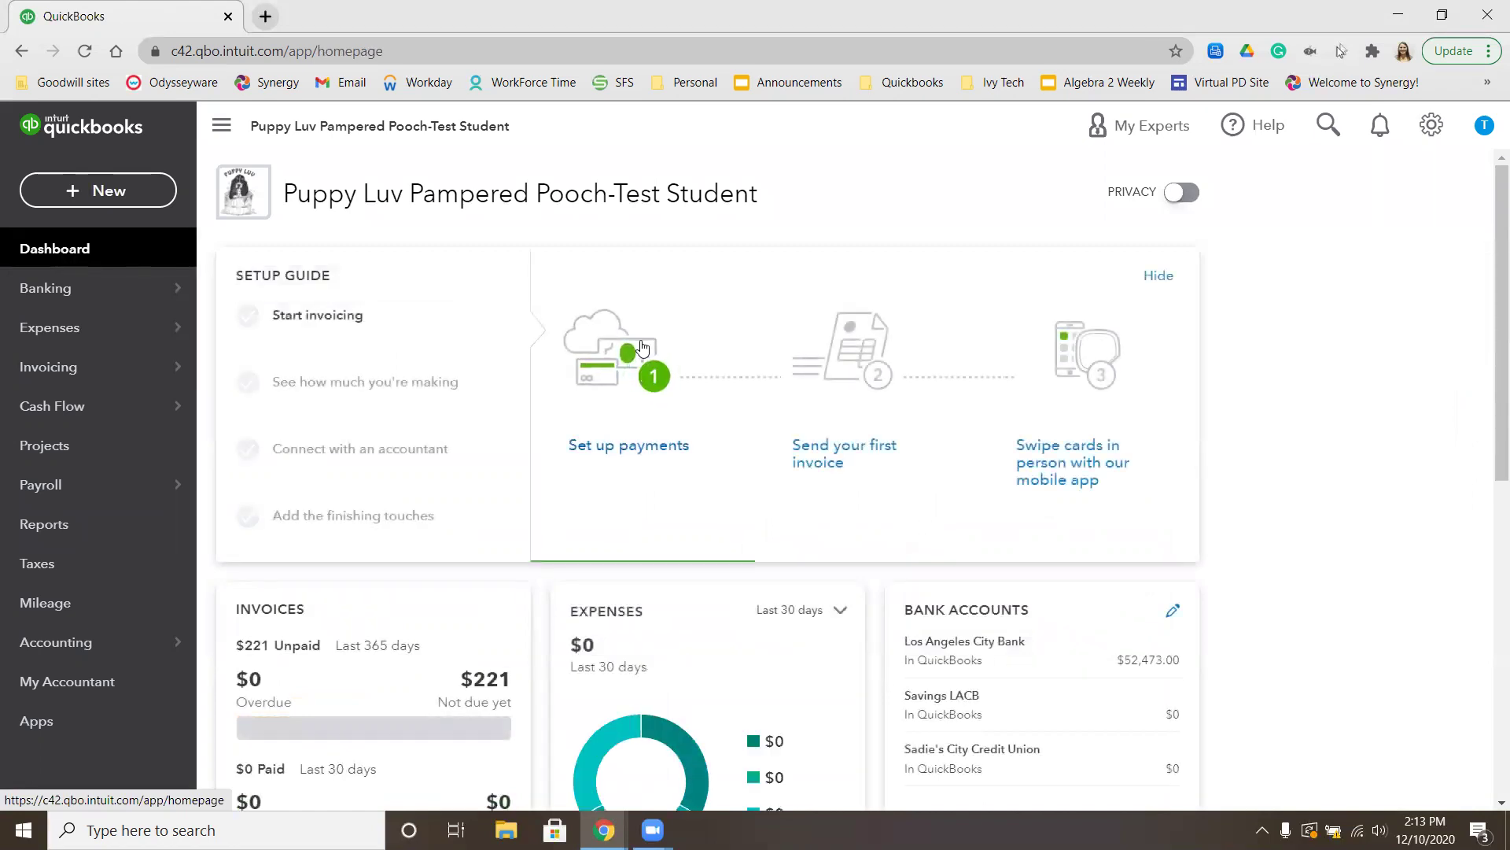
{"action": "scroll", "coordinate": [1338, 507], "scroll_direction": "down", "scroll_amount": 3}
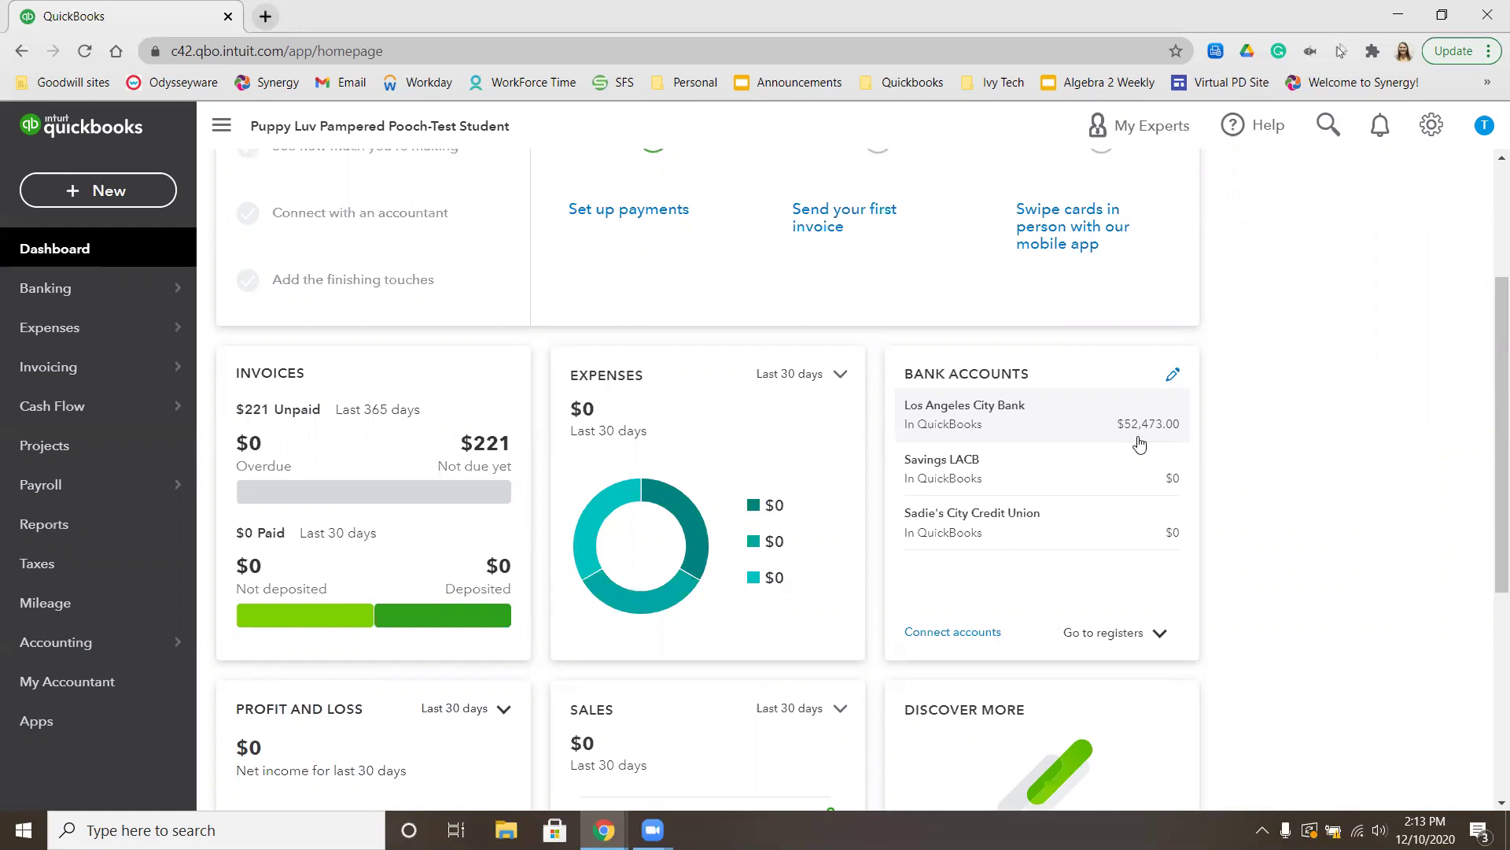
{"action": "scroll", "coordinate": [1139, 443], "scroll_direction": "up", "scroll_amount": 3}
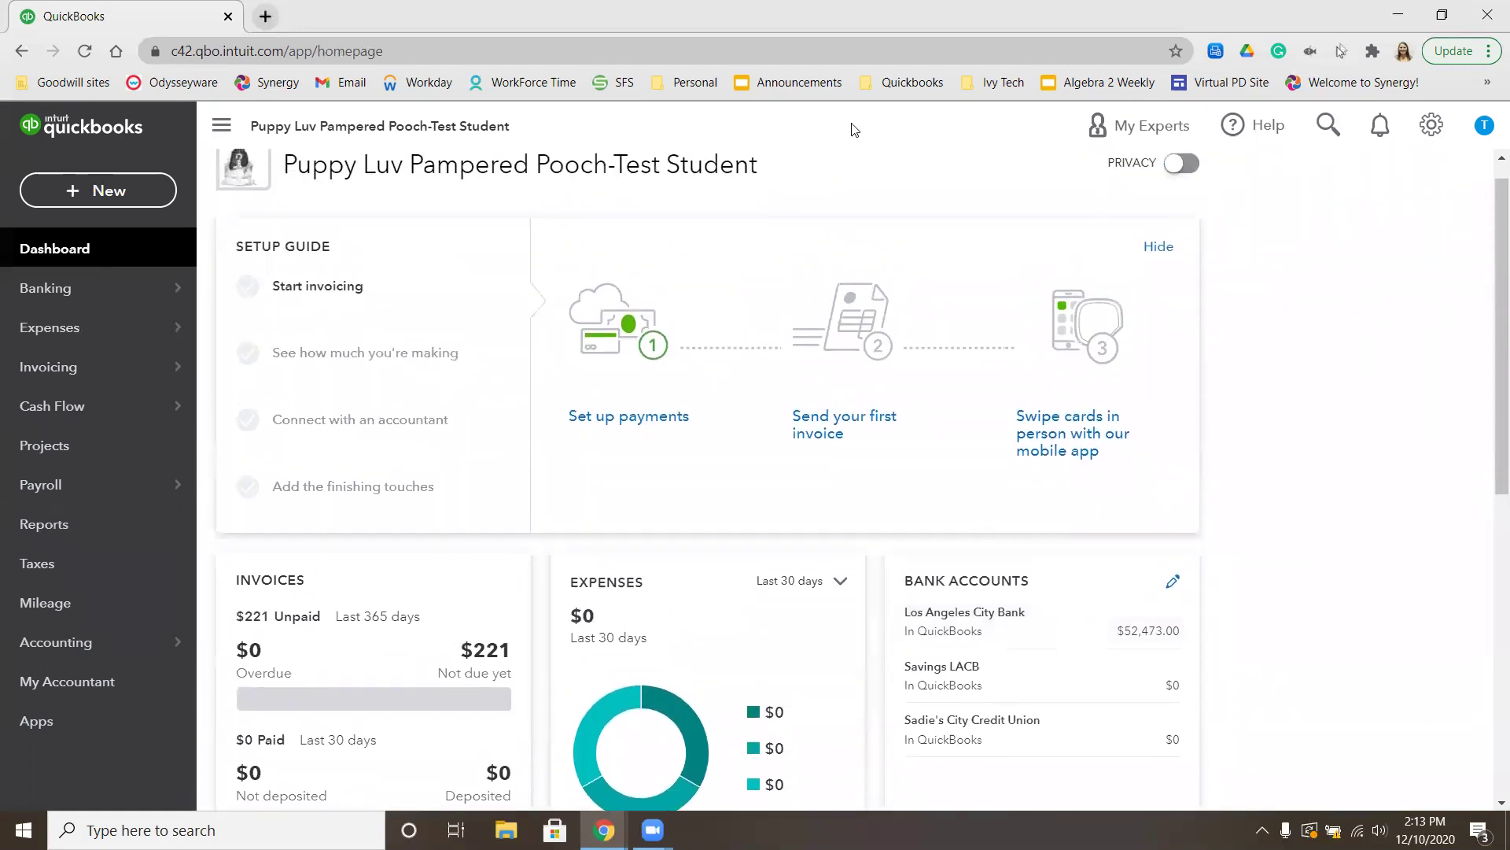
{"action": "scroll", "coordinate": [1014, 105], "scroll_direction": "up", "scroll_amount": 1}
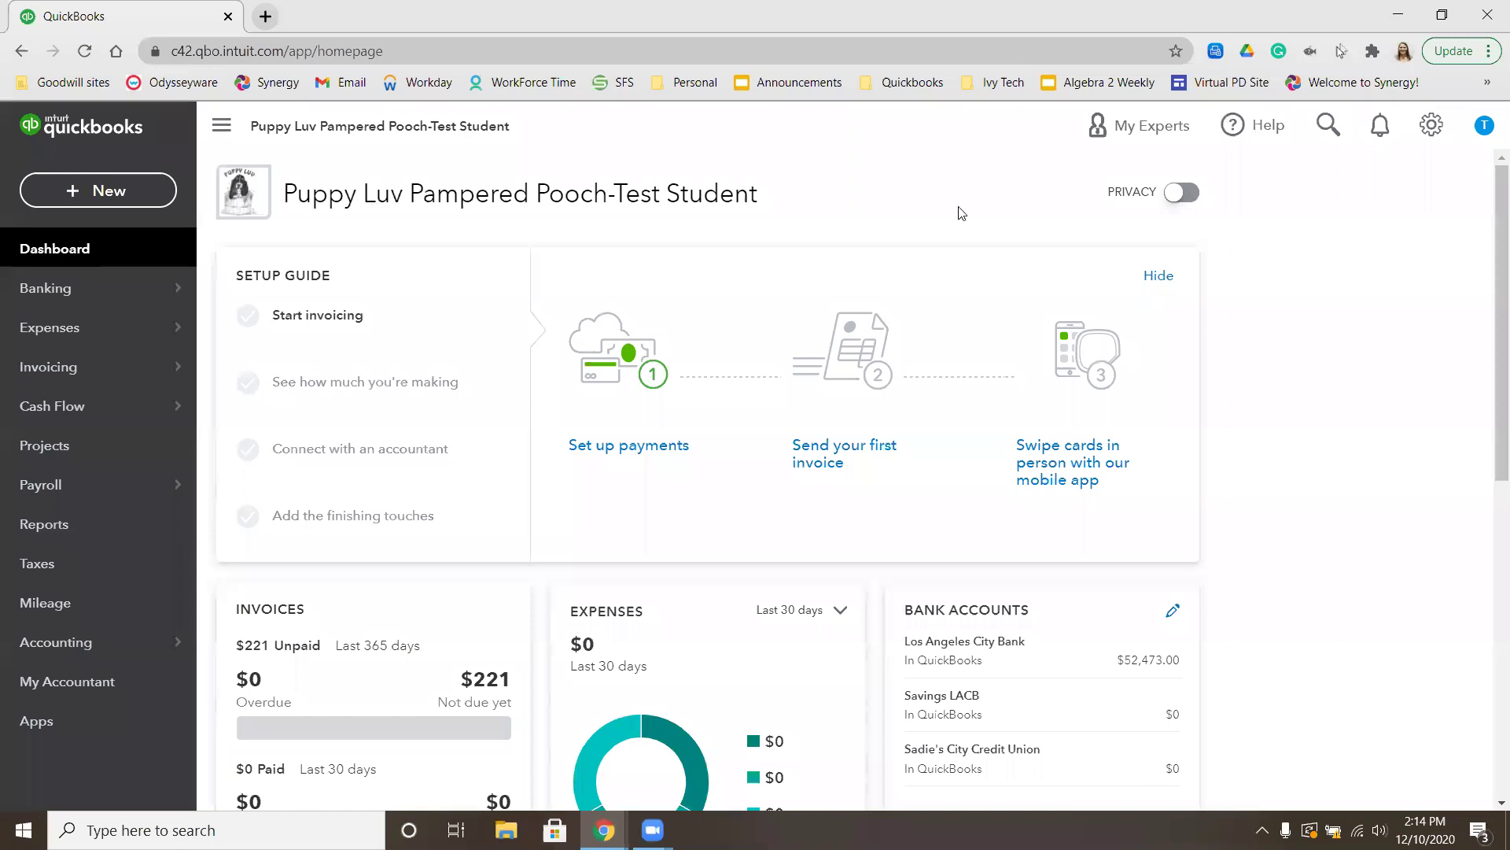
{"action": "scroll", "coordinate": [893, 255], "scroll_direction": "down", "scroll_amount": 1}
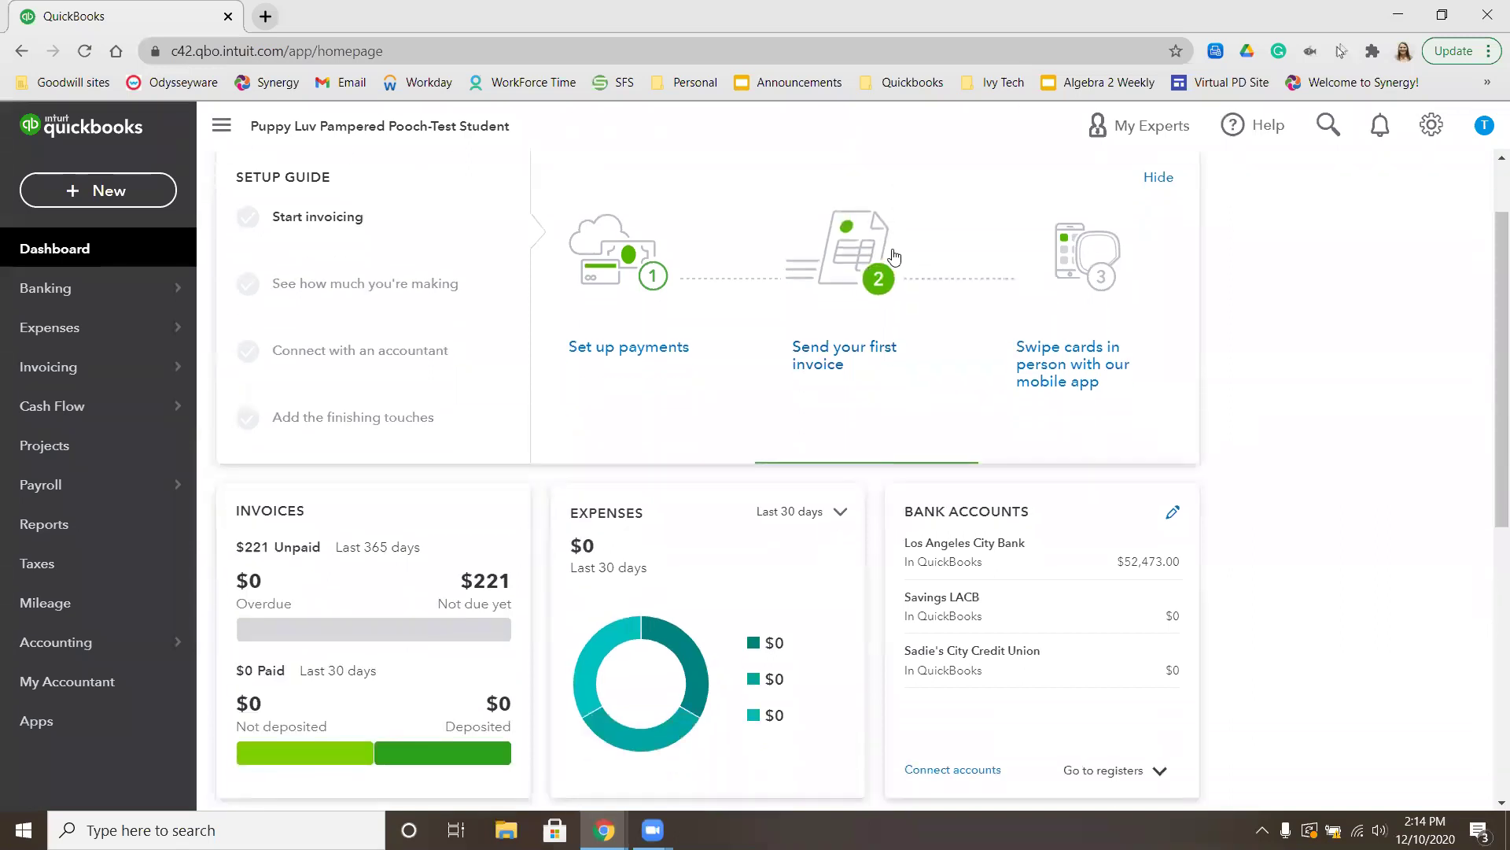
{"action": "scroll", "coordinate": [1329, 390], "scroll_direction": "up", "scroll_amount": 1}
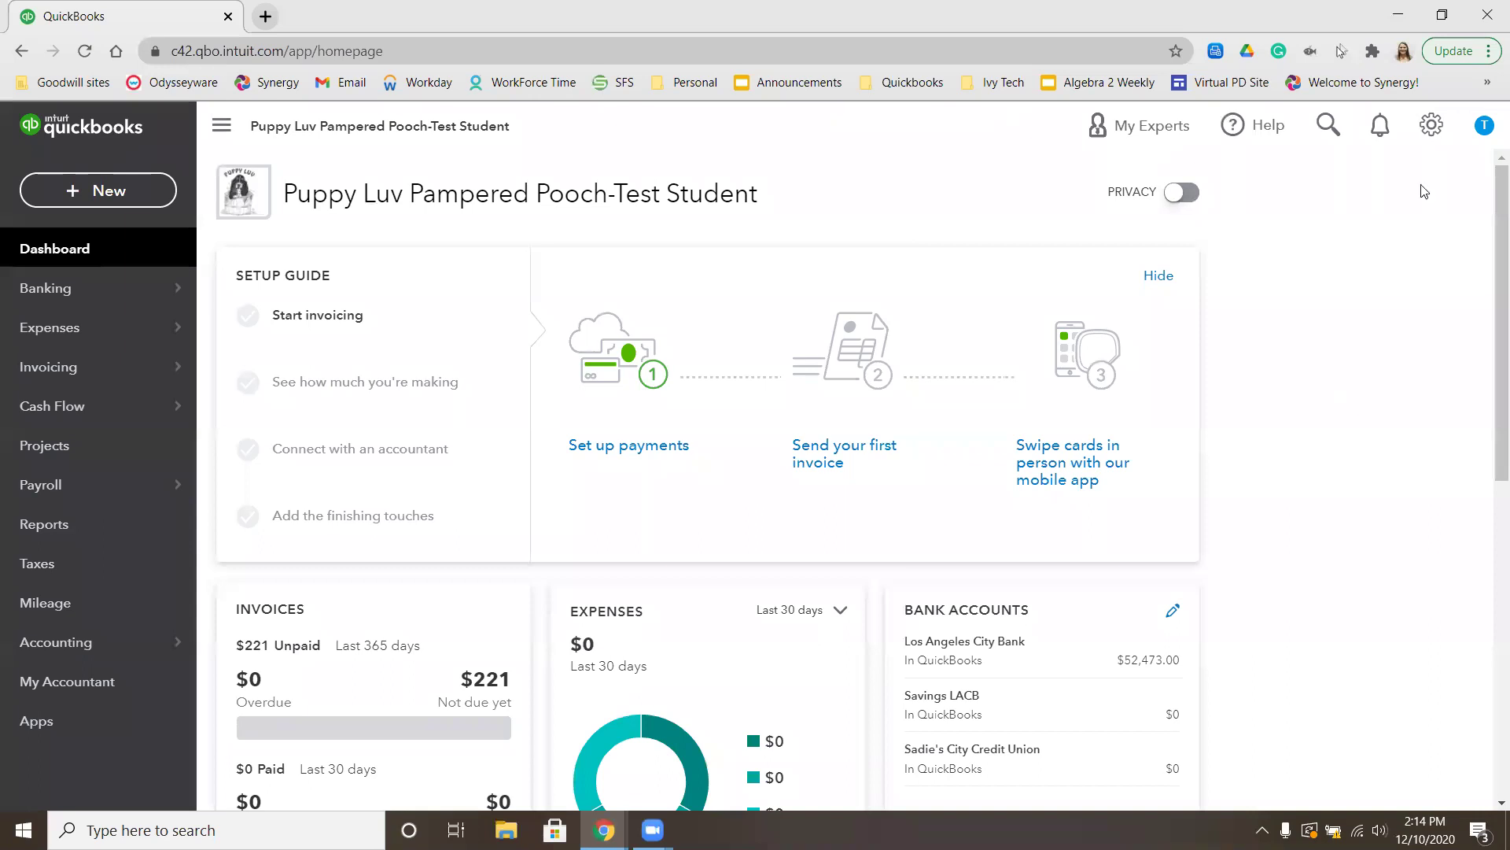
- Open the Chart of Accounts and filter by 'account' to show Accounts Receivable (A/R)
{"action": "left_click", "coordinate": [1427, 128]}
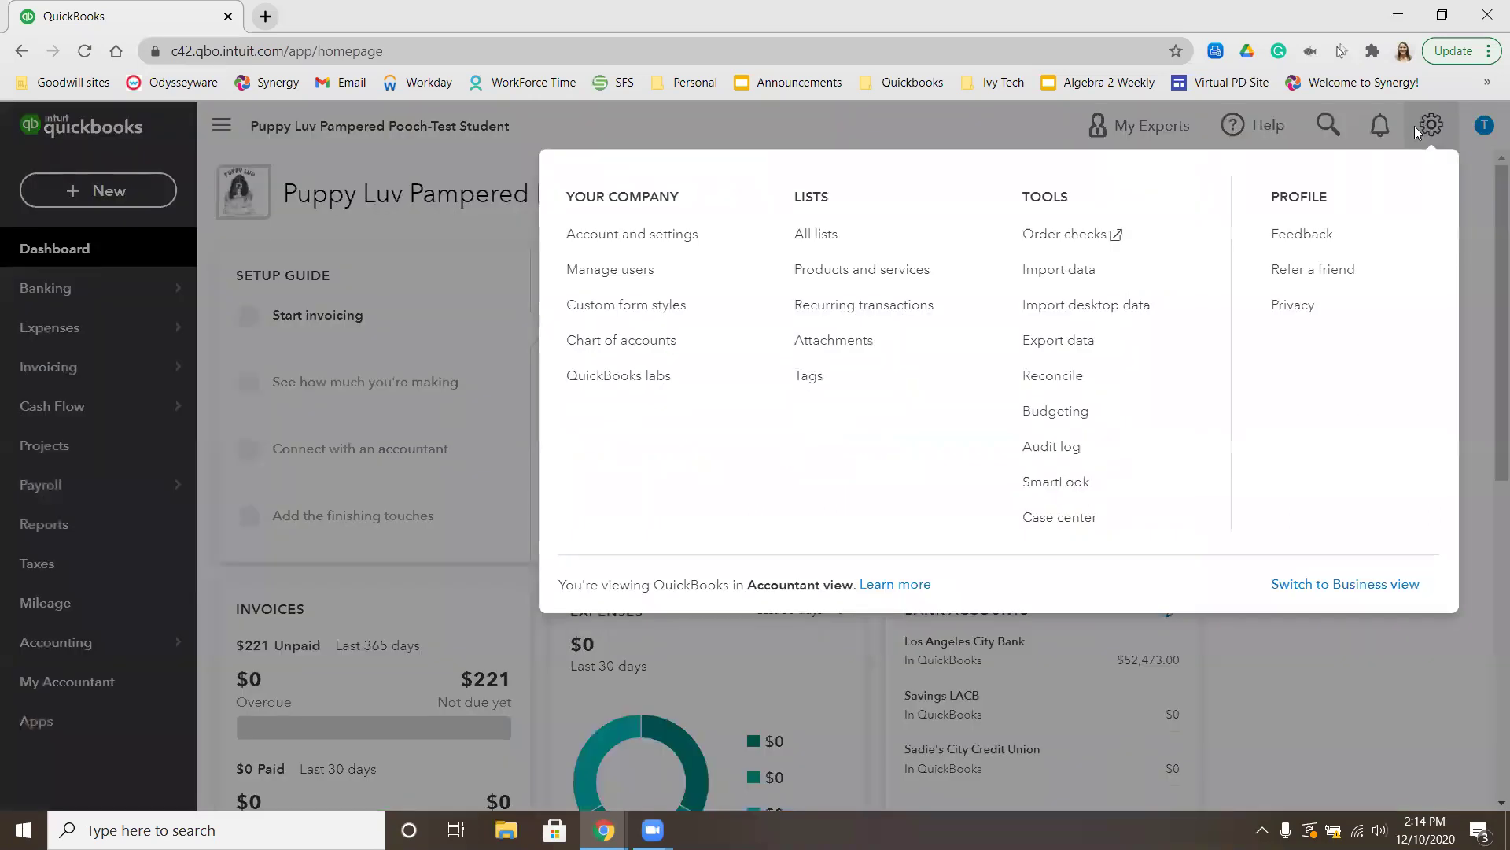
{"action": "left_click", "coordinate": [621, 340]}
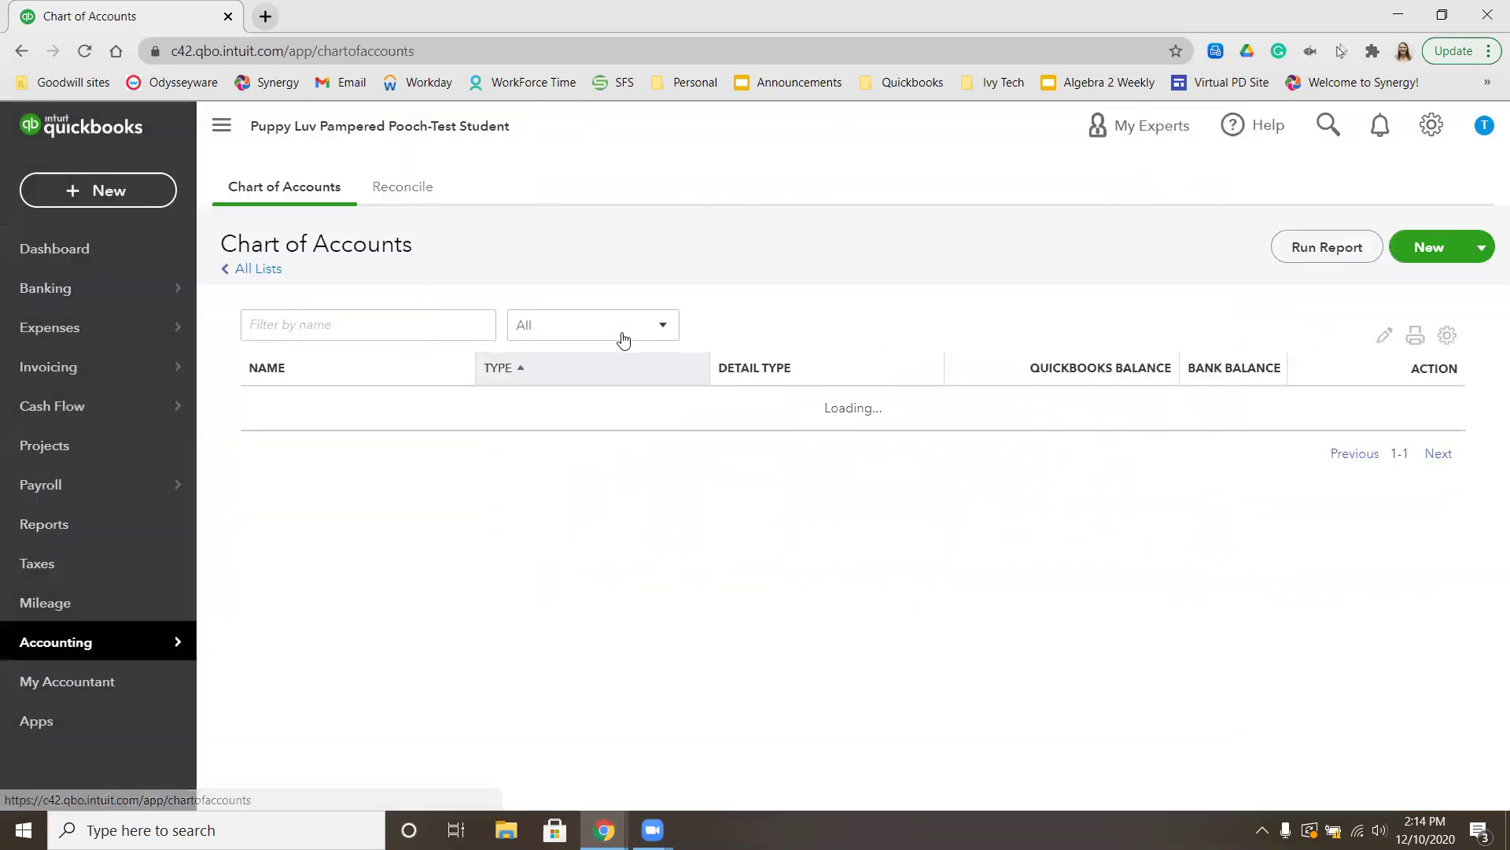
{"action": "left_click", "coordinate": [396, 324]}
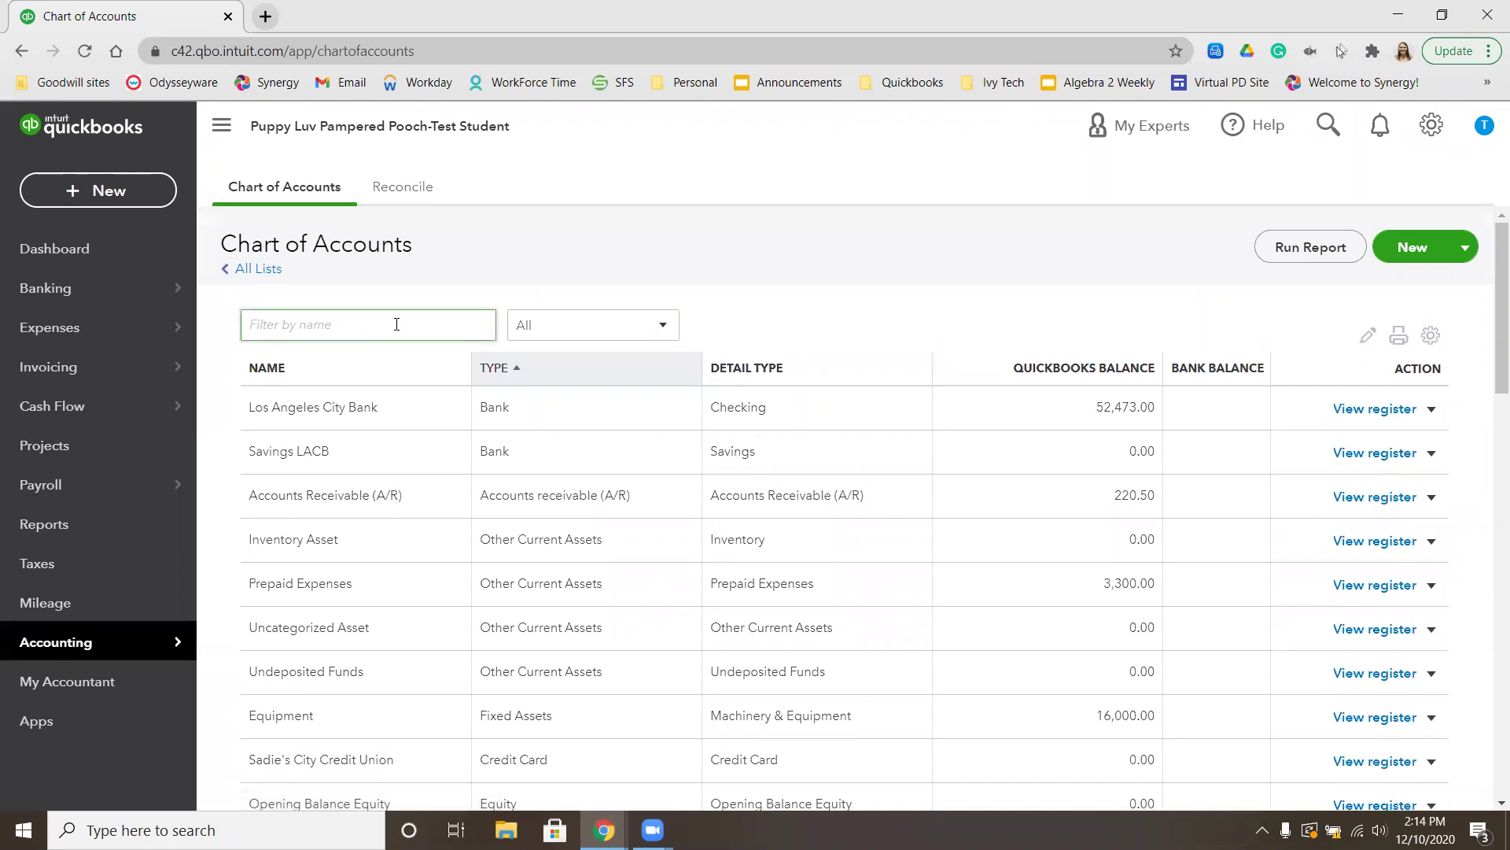
{"action": "type", "text": "account"}
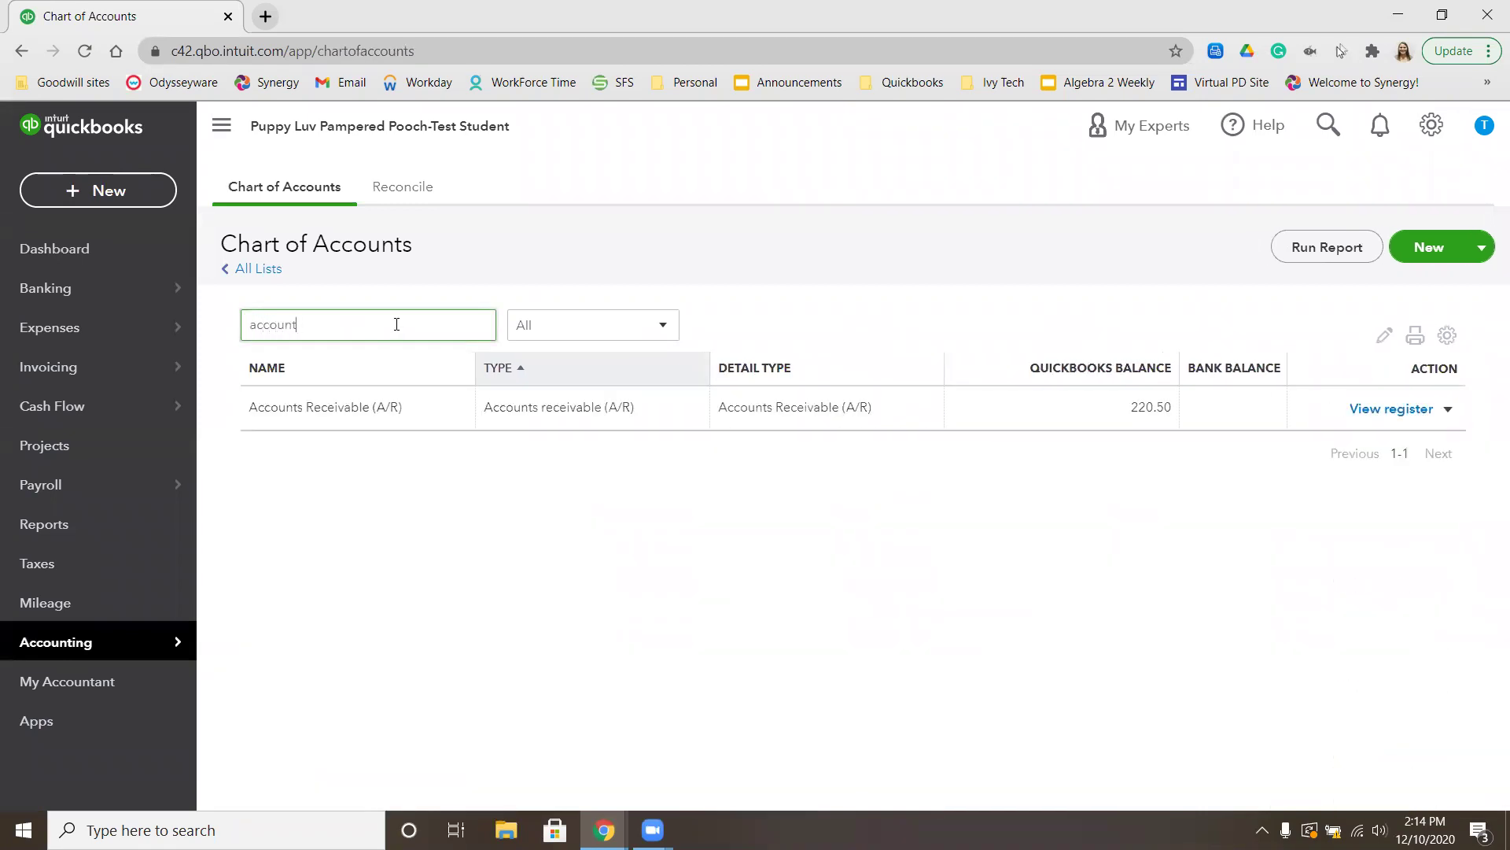